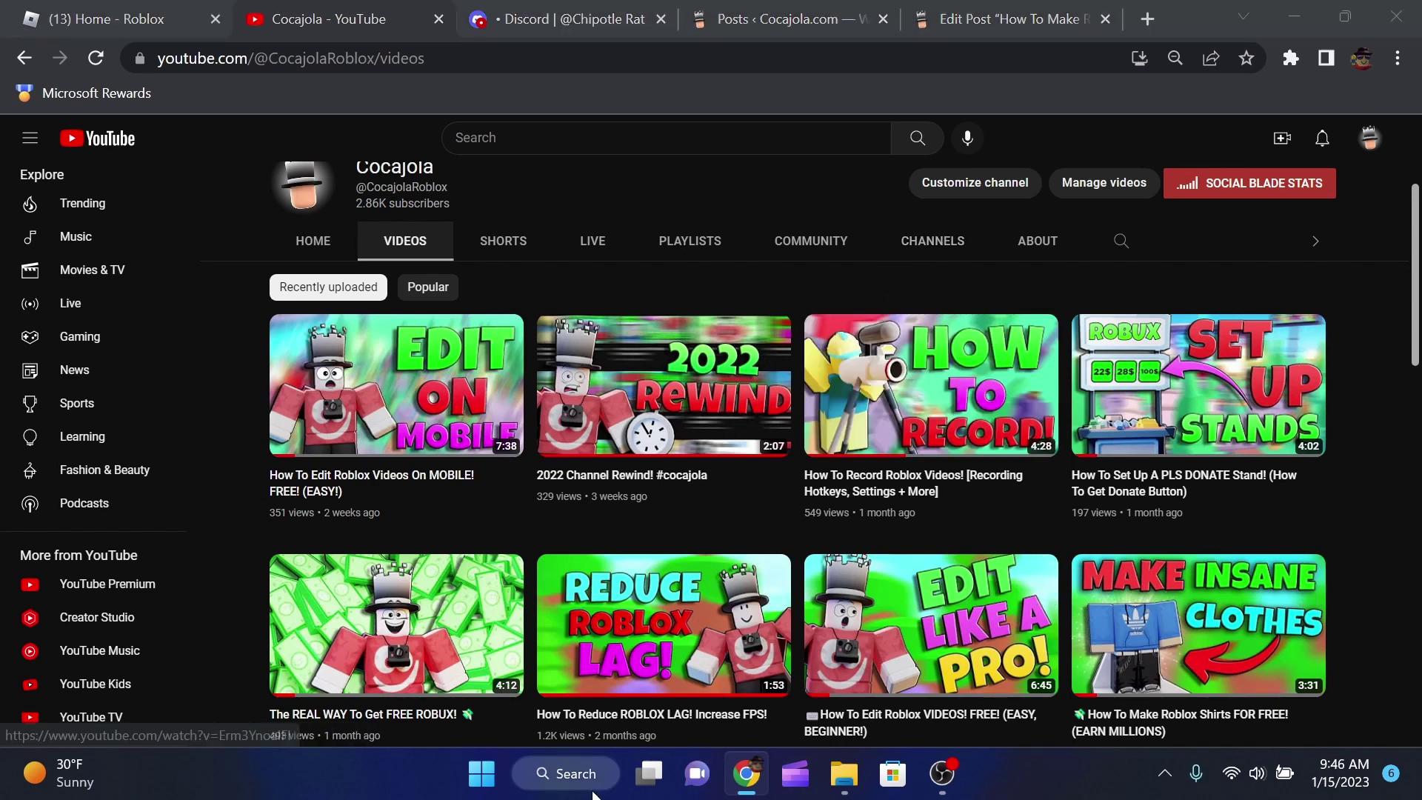
- Launch Roblox Studio and create a new place from the Classic Baseplate template
key("super+s")
type("roblox")
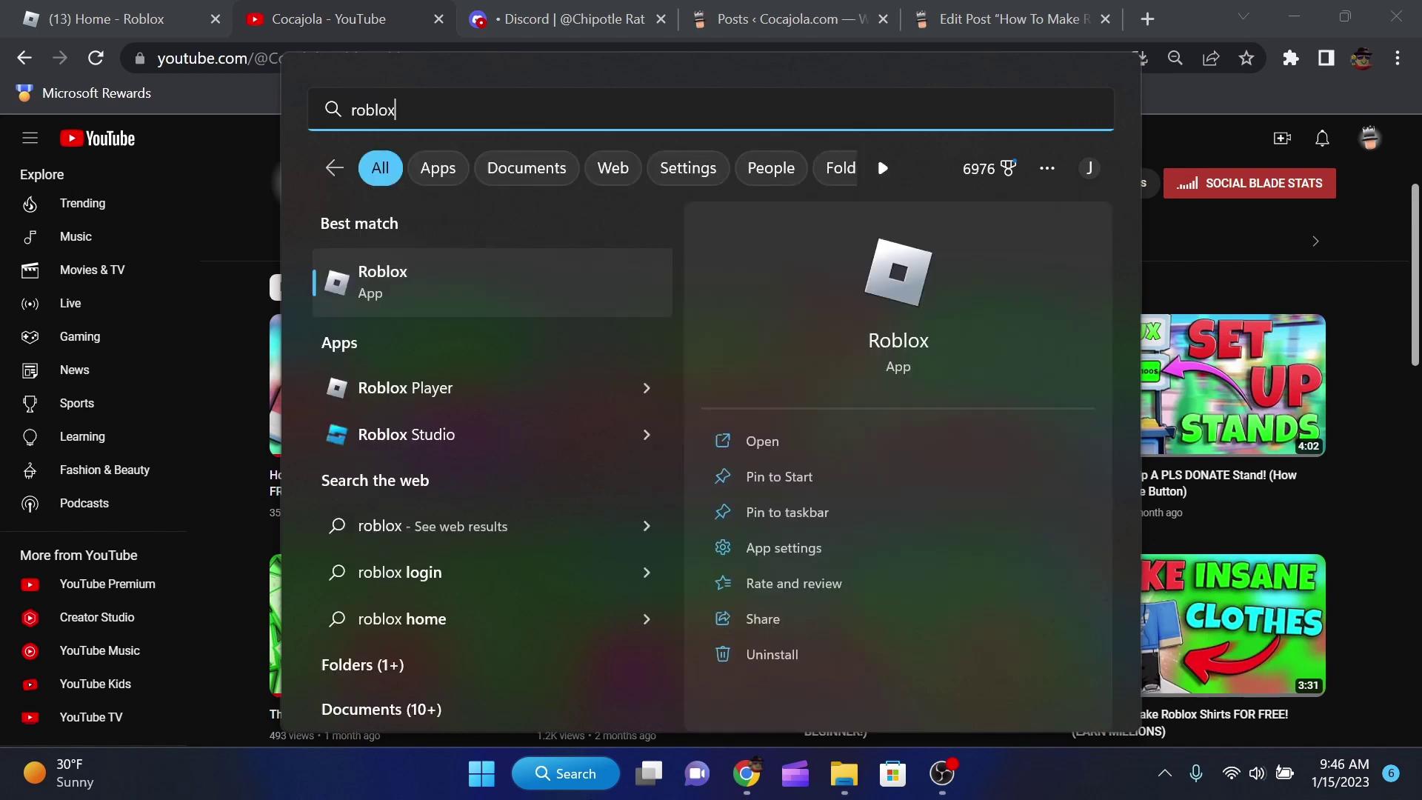
left_click(494, 443)
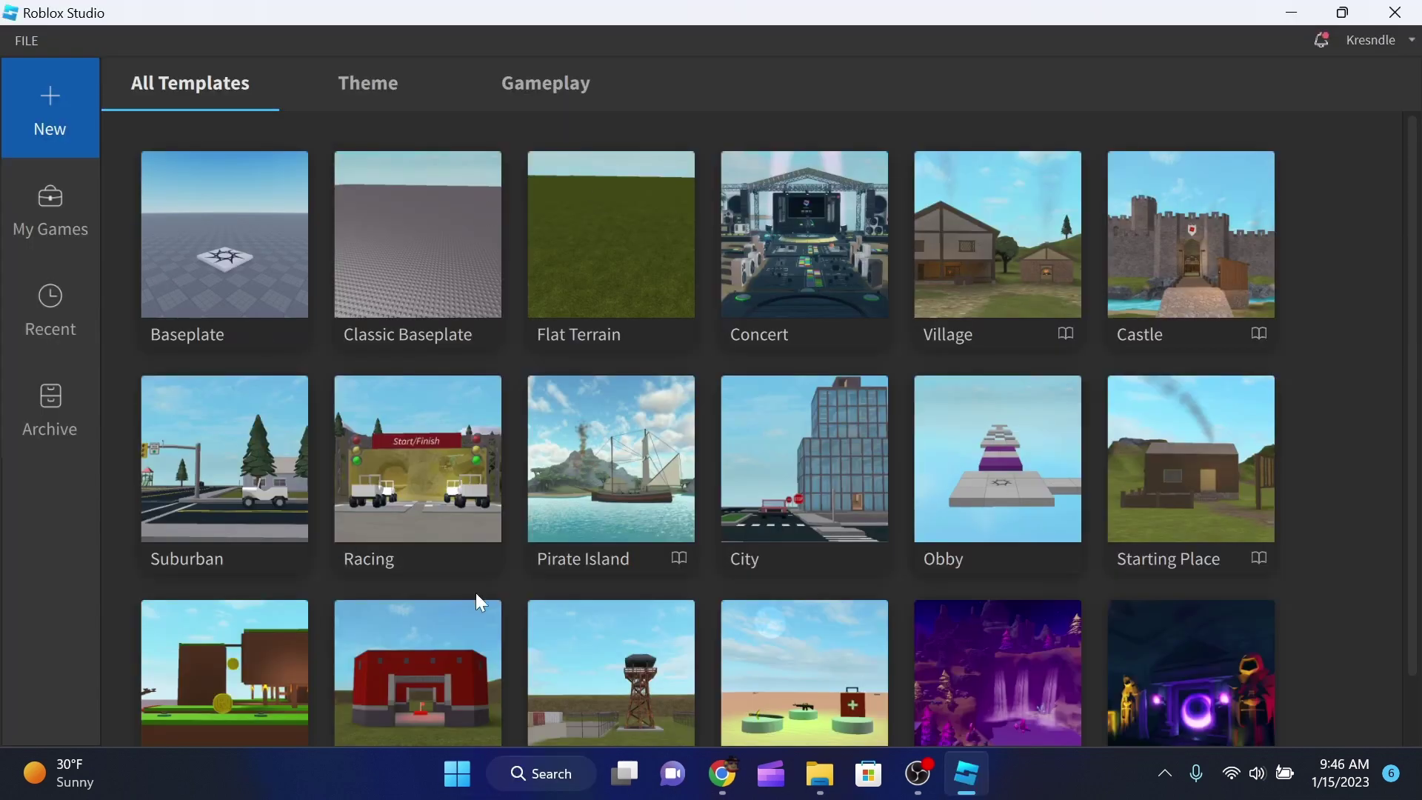
left_click(434, 265)
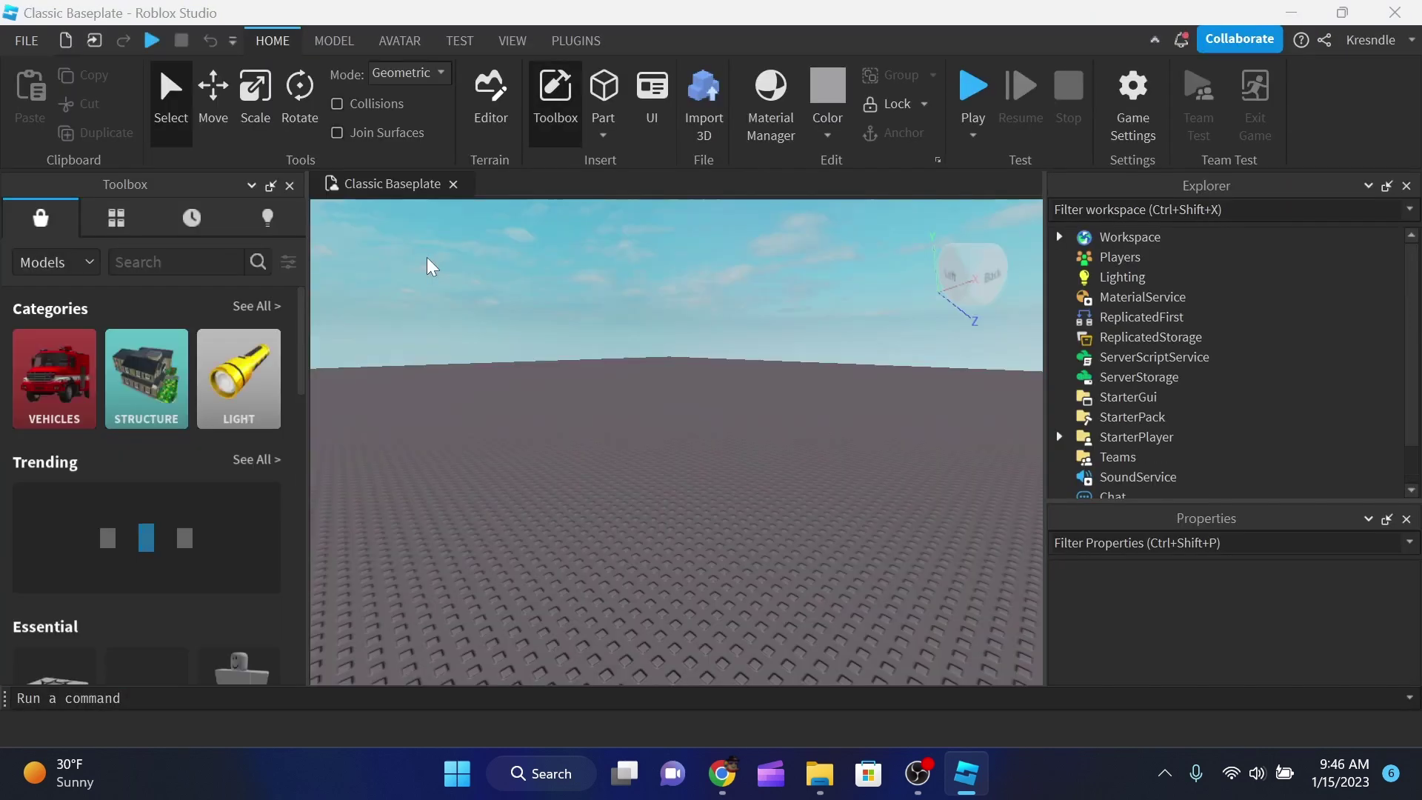
- Browse the Toolbox plugins for Load Character Lite by AlreadyPro and check whether it is installed
key("s")
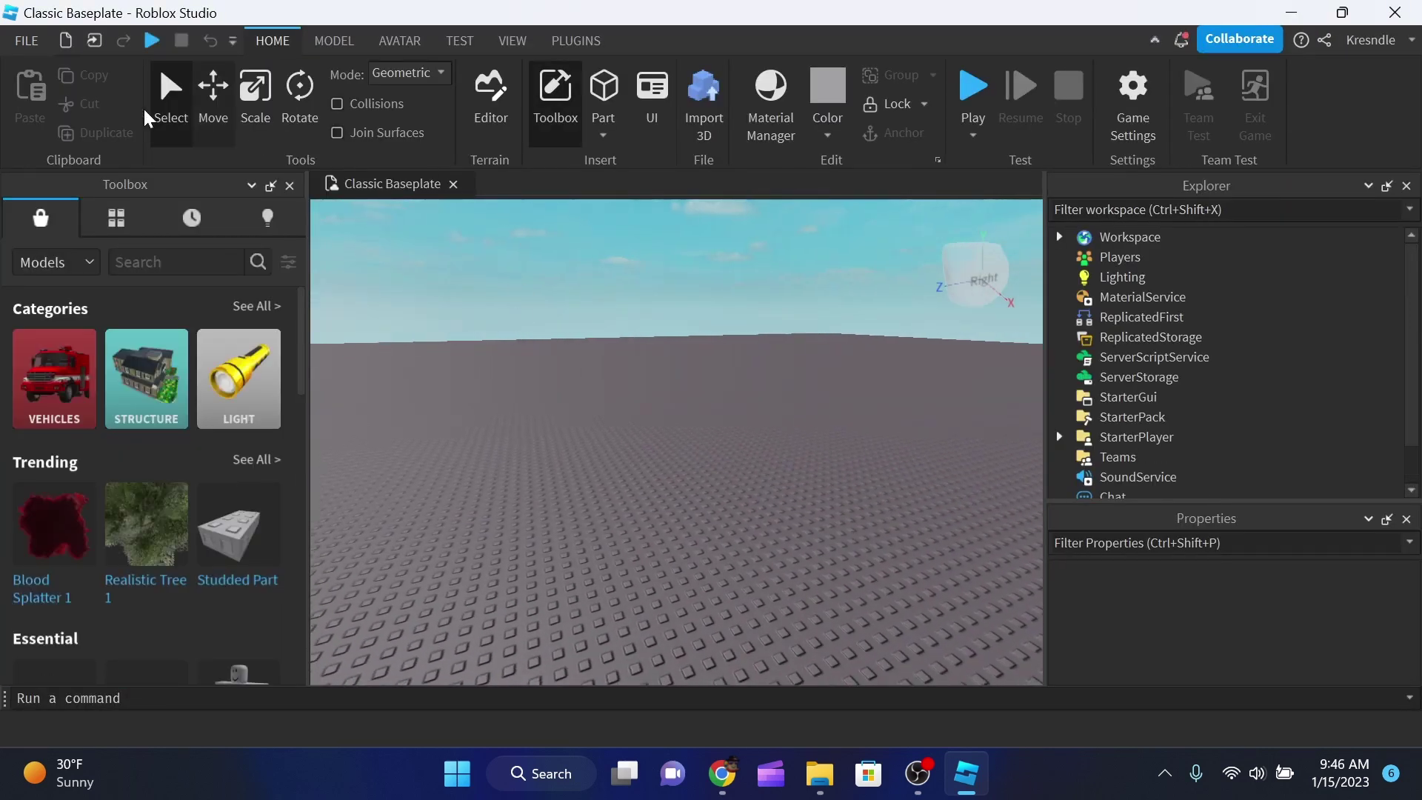
right_click_drag(617, 537, 691, 384)
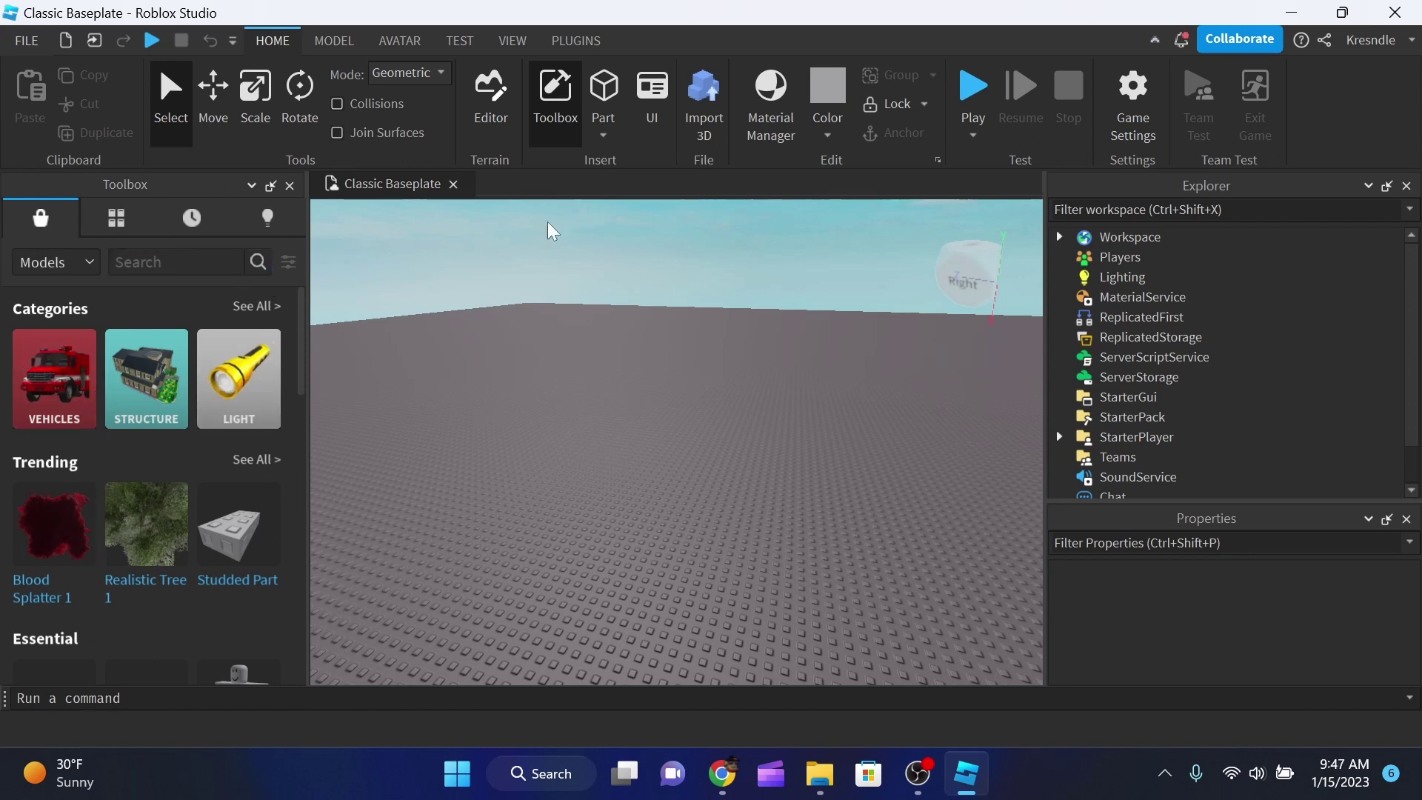
left_click(555, 96)
left_click(555, 97)
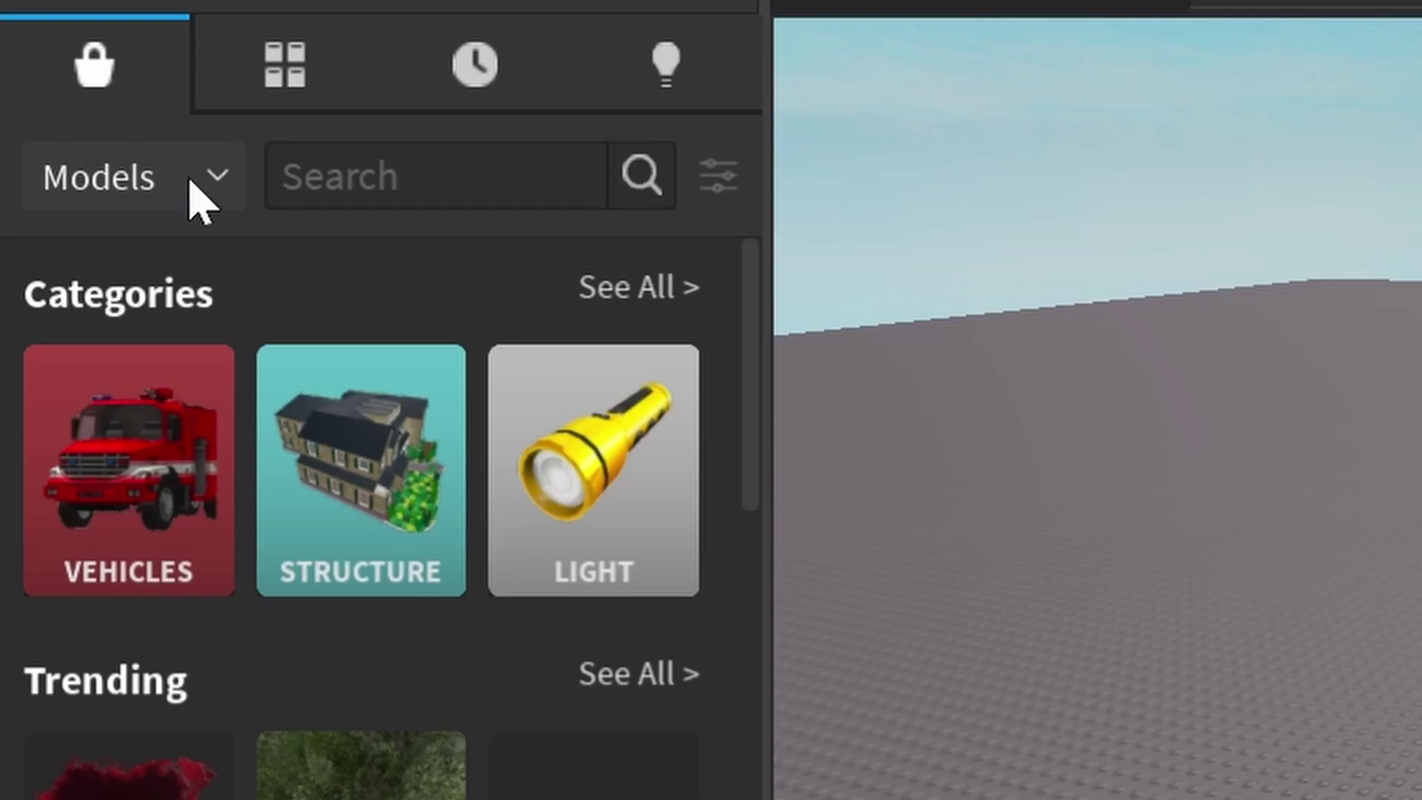
left_click(190, 179)
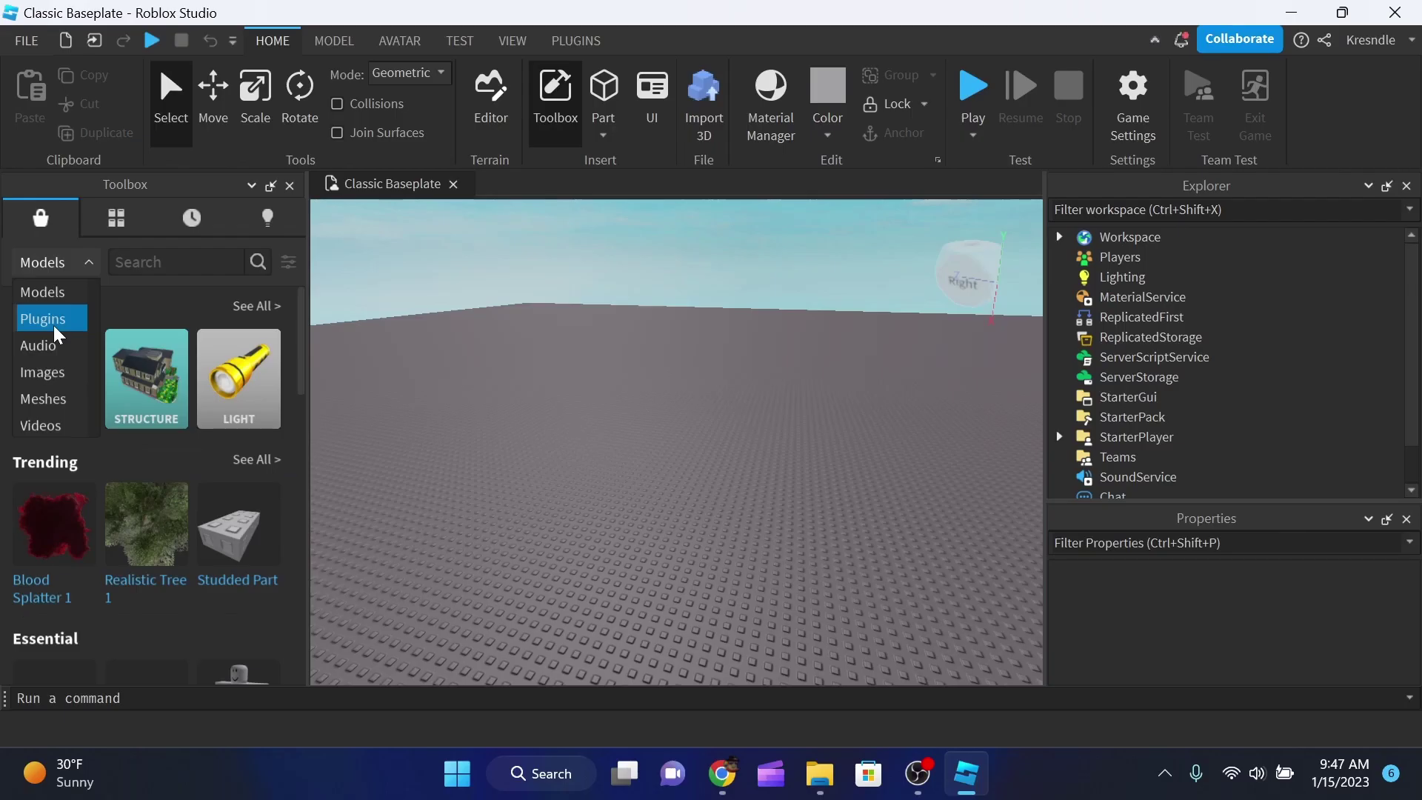
left_click(54, 326)
scroll(126, 408, "down", 3)
scroll(119, 481, "down", 3)
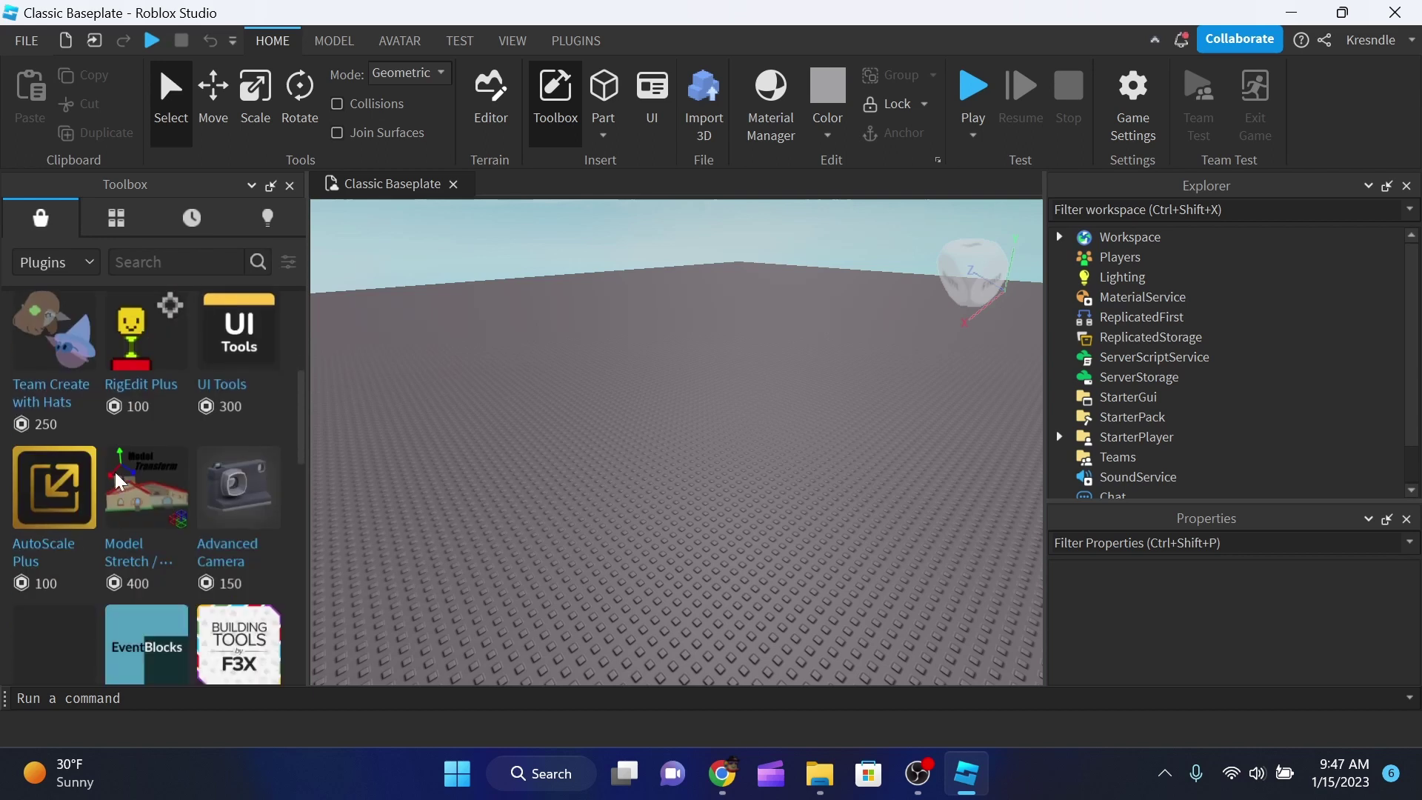
scroll(121, 481, "down", 3)
scroll(159, 534, "up", 6)
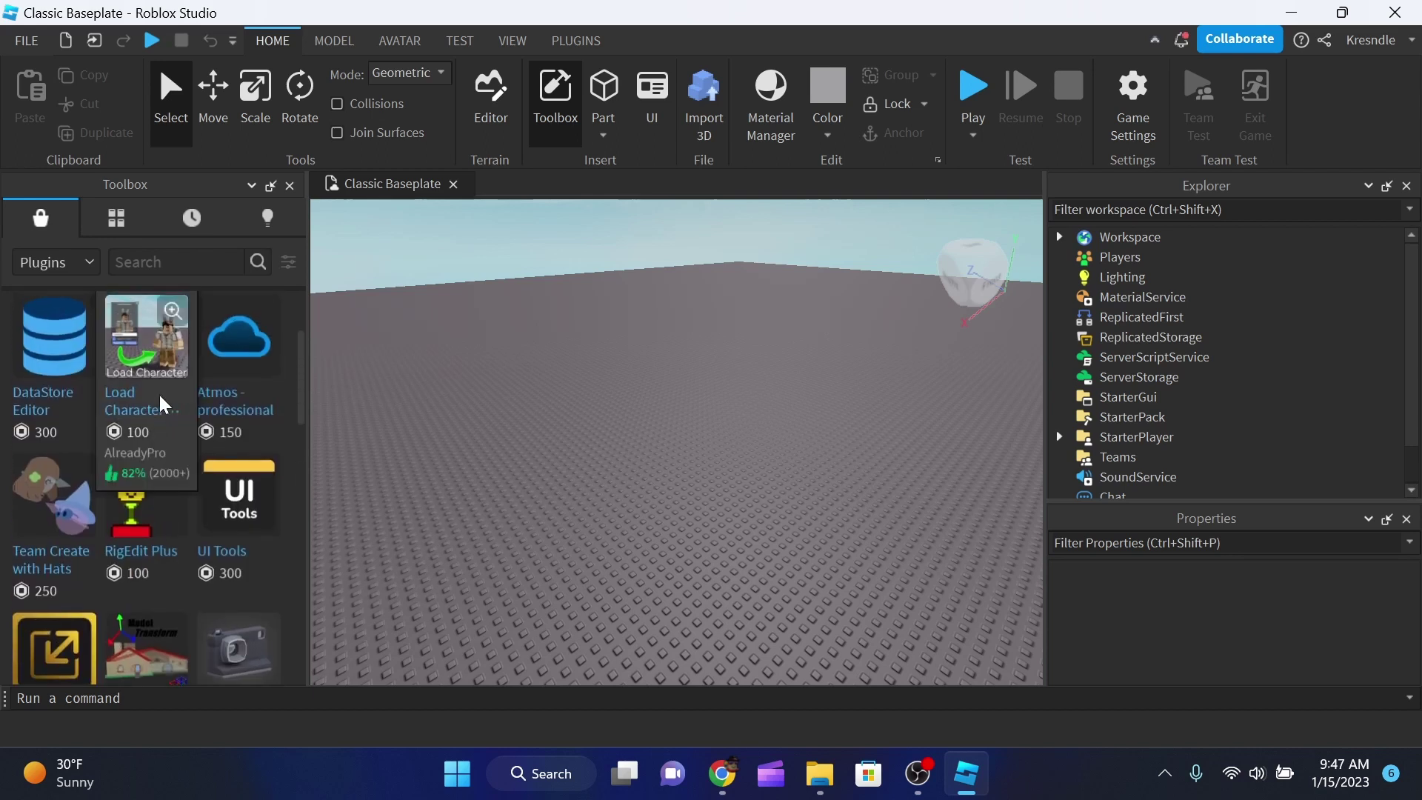
scroll(140, 415, "down", 5)
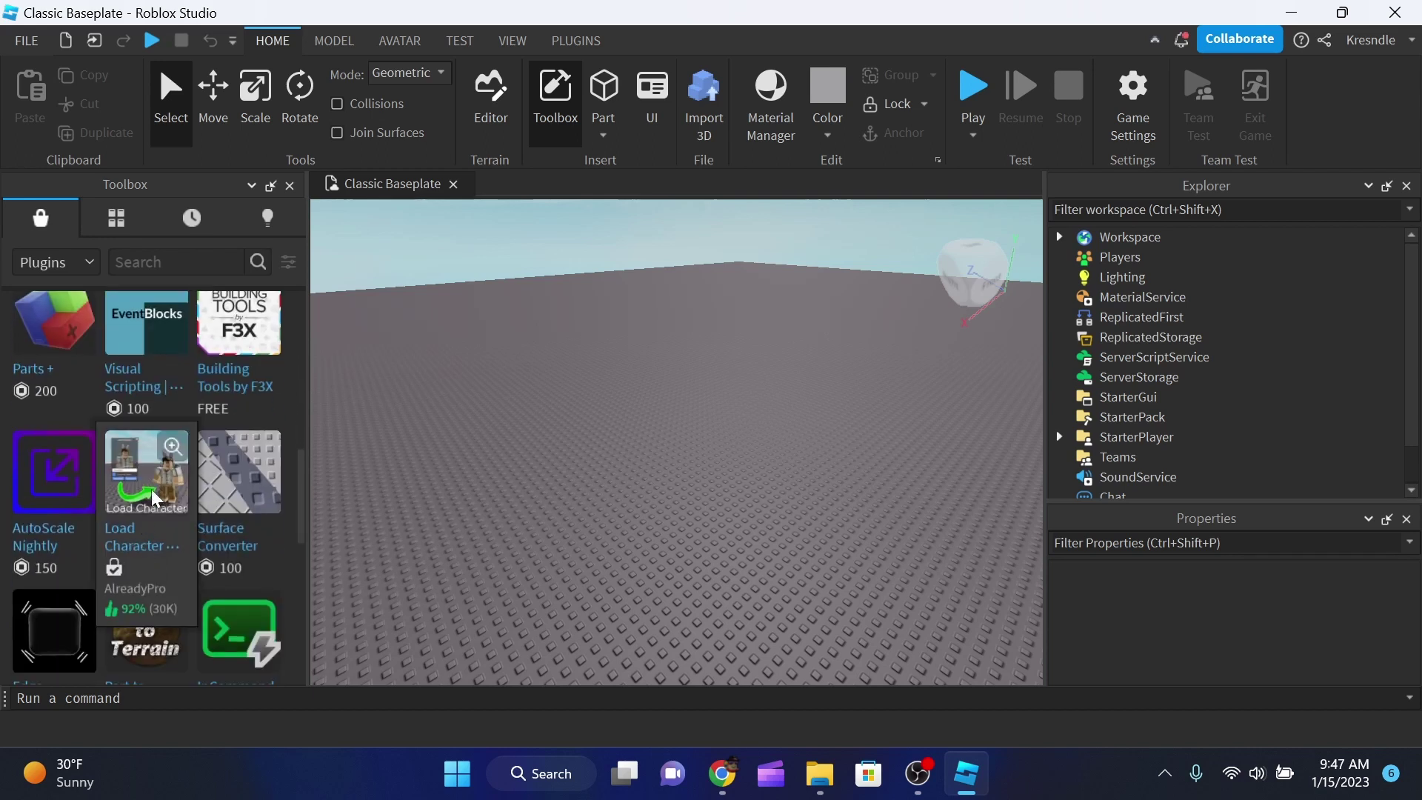
left_click(145, 503)
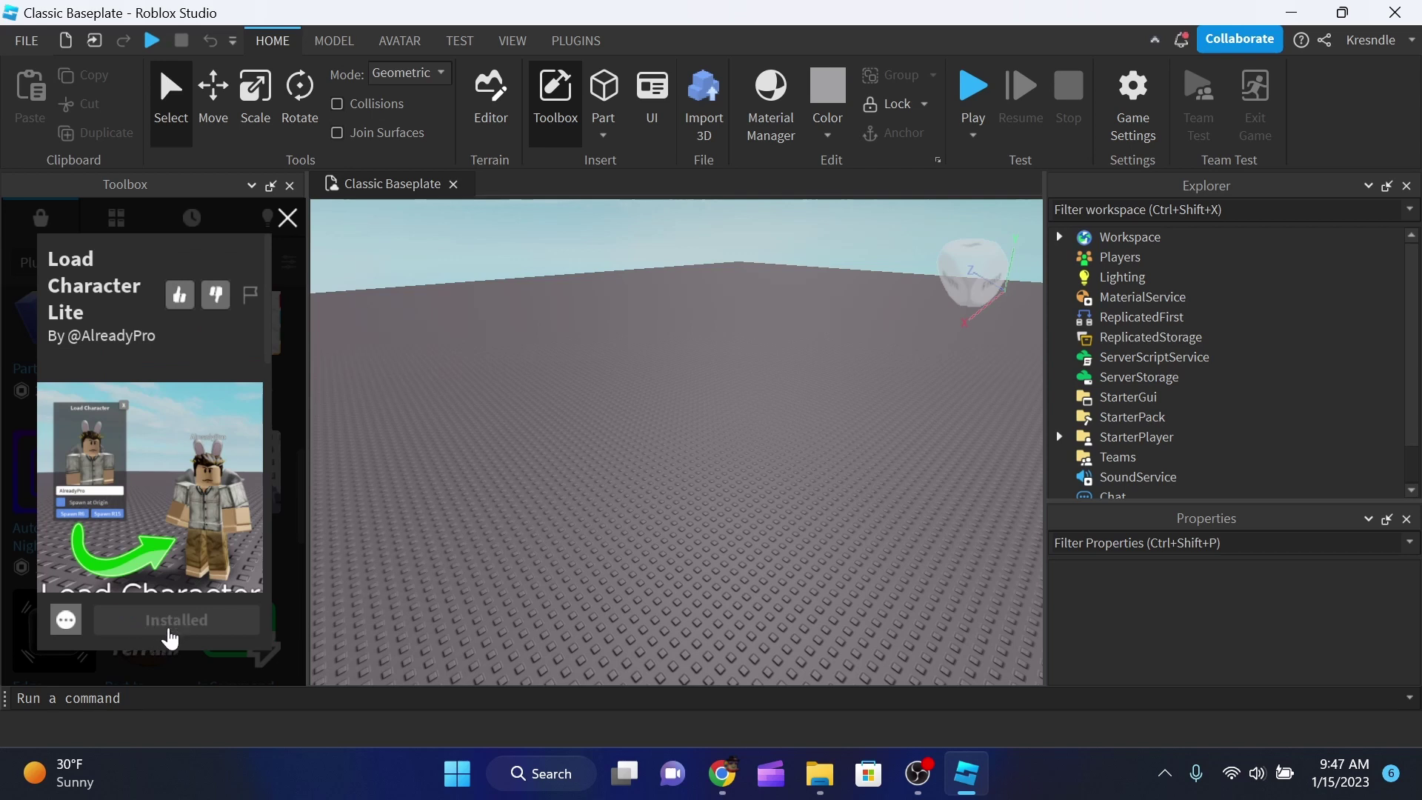
left_click(288, 218)
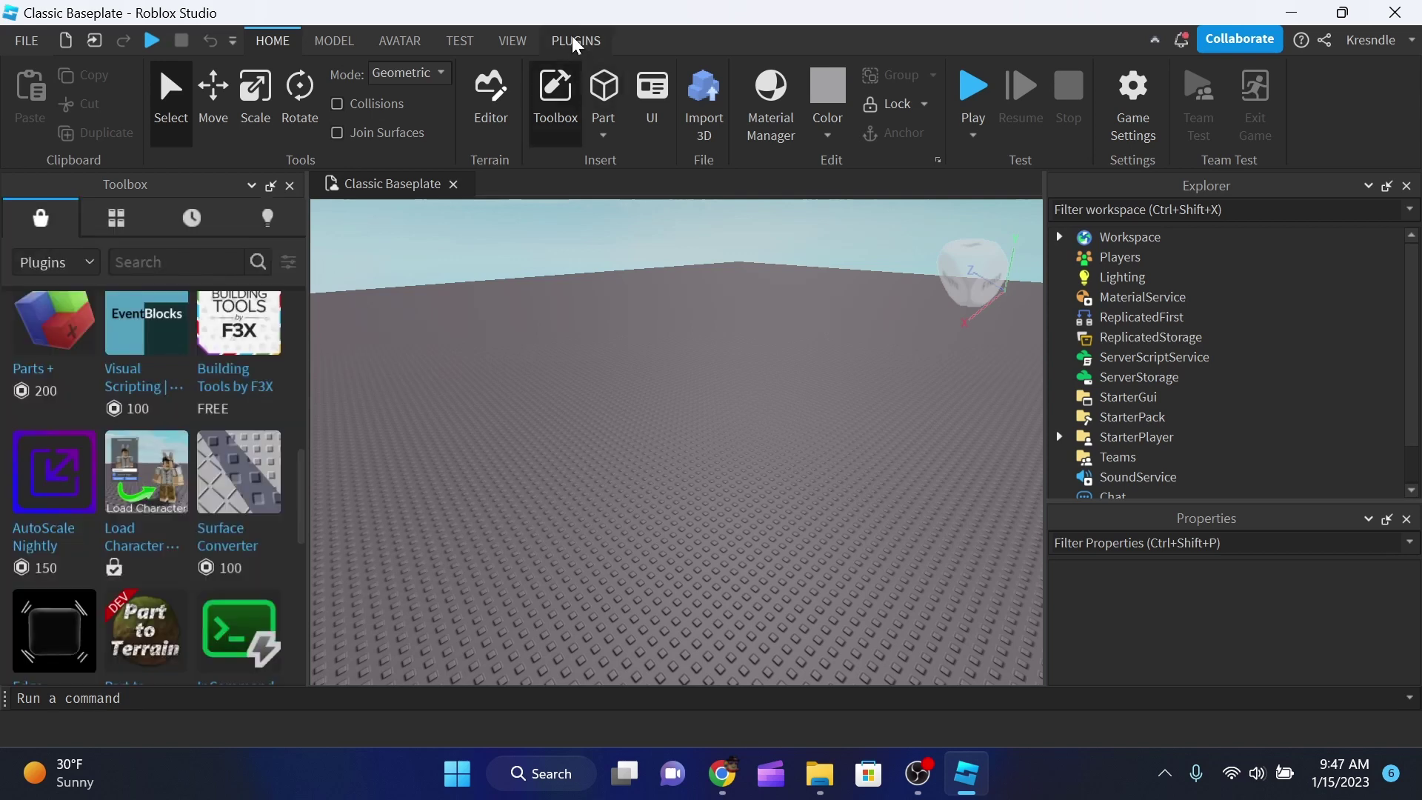
- Spawn an R6 character for the username NoobMasterScripter with the Load Character plugin
left_click(589, 42)
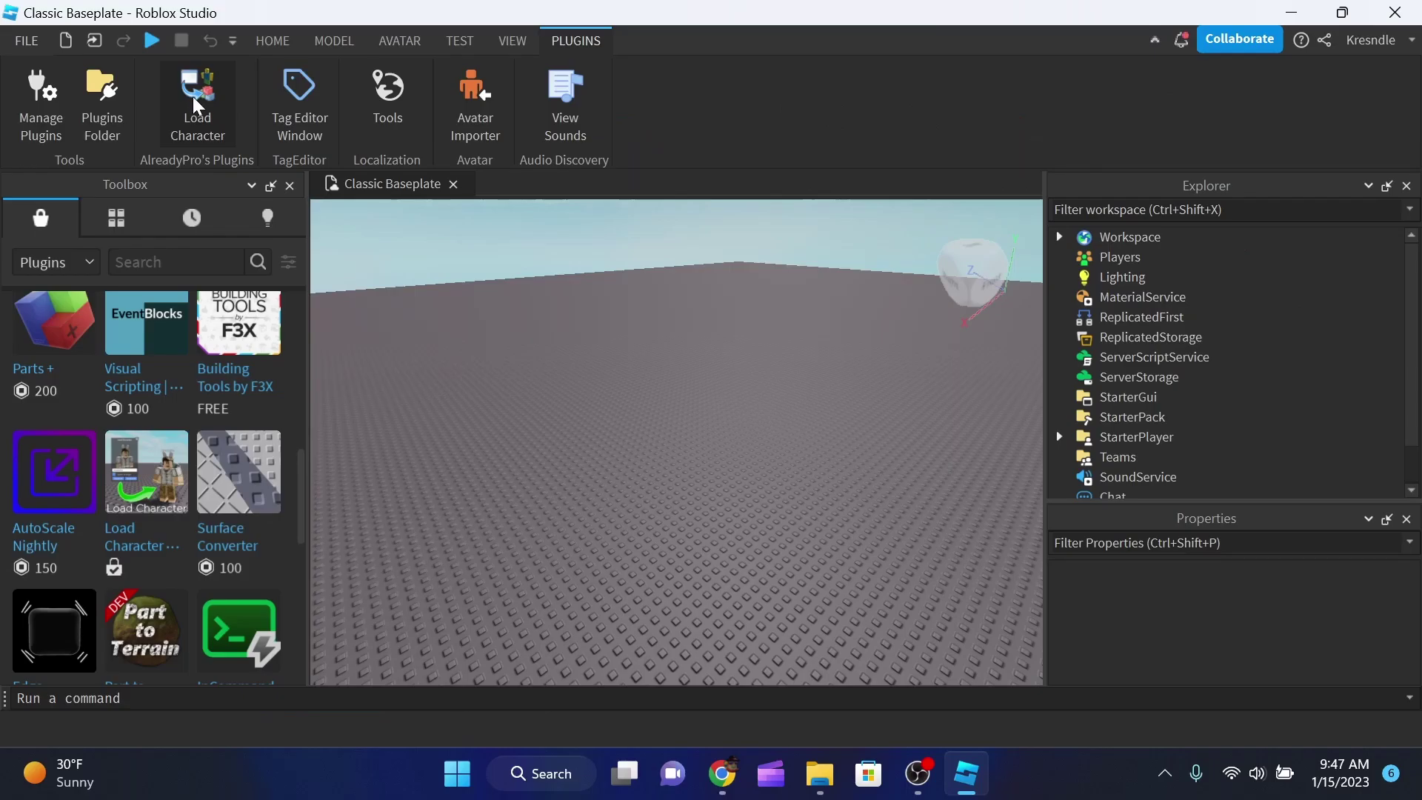
left_click(200, 101)
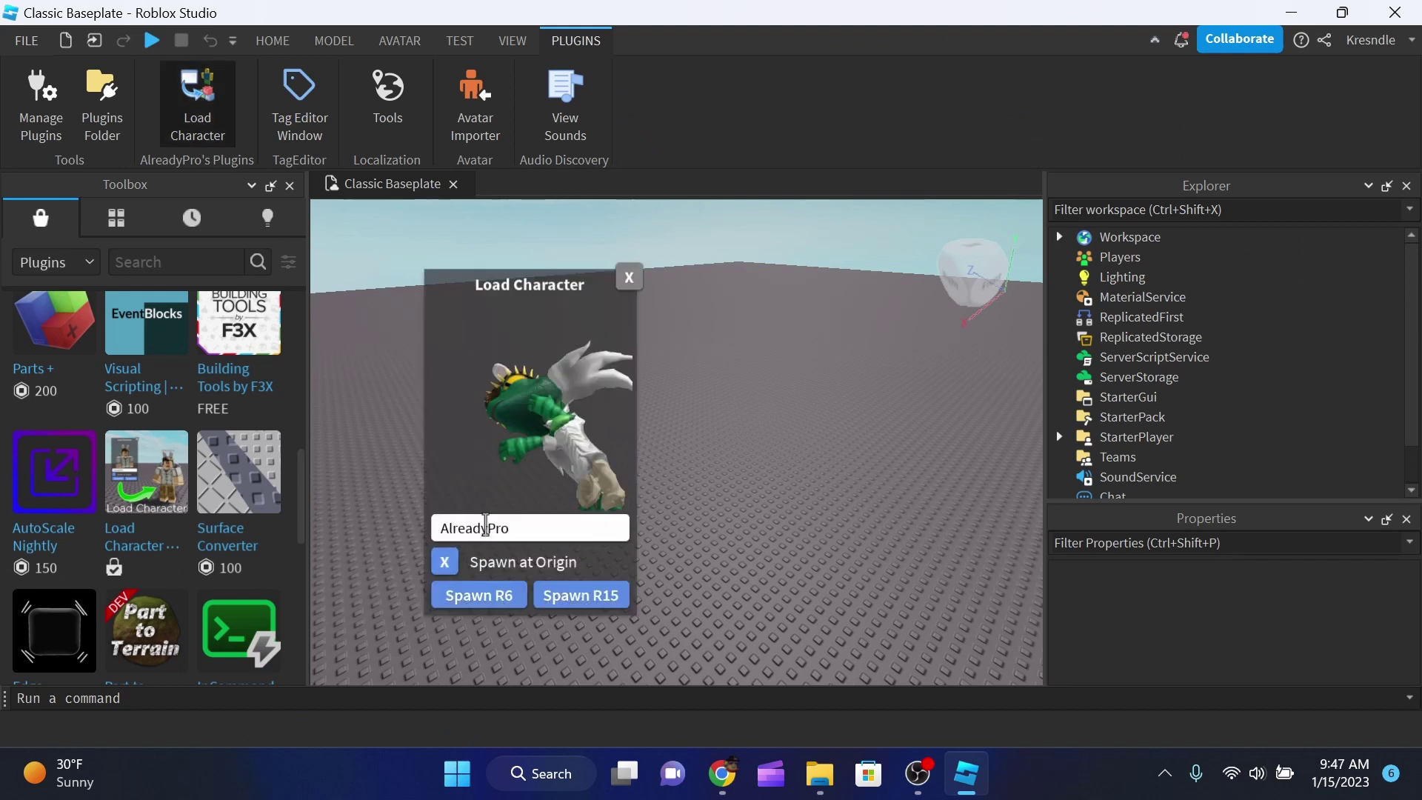
type("NoobMasterScripter")
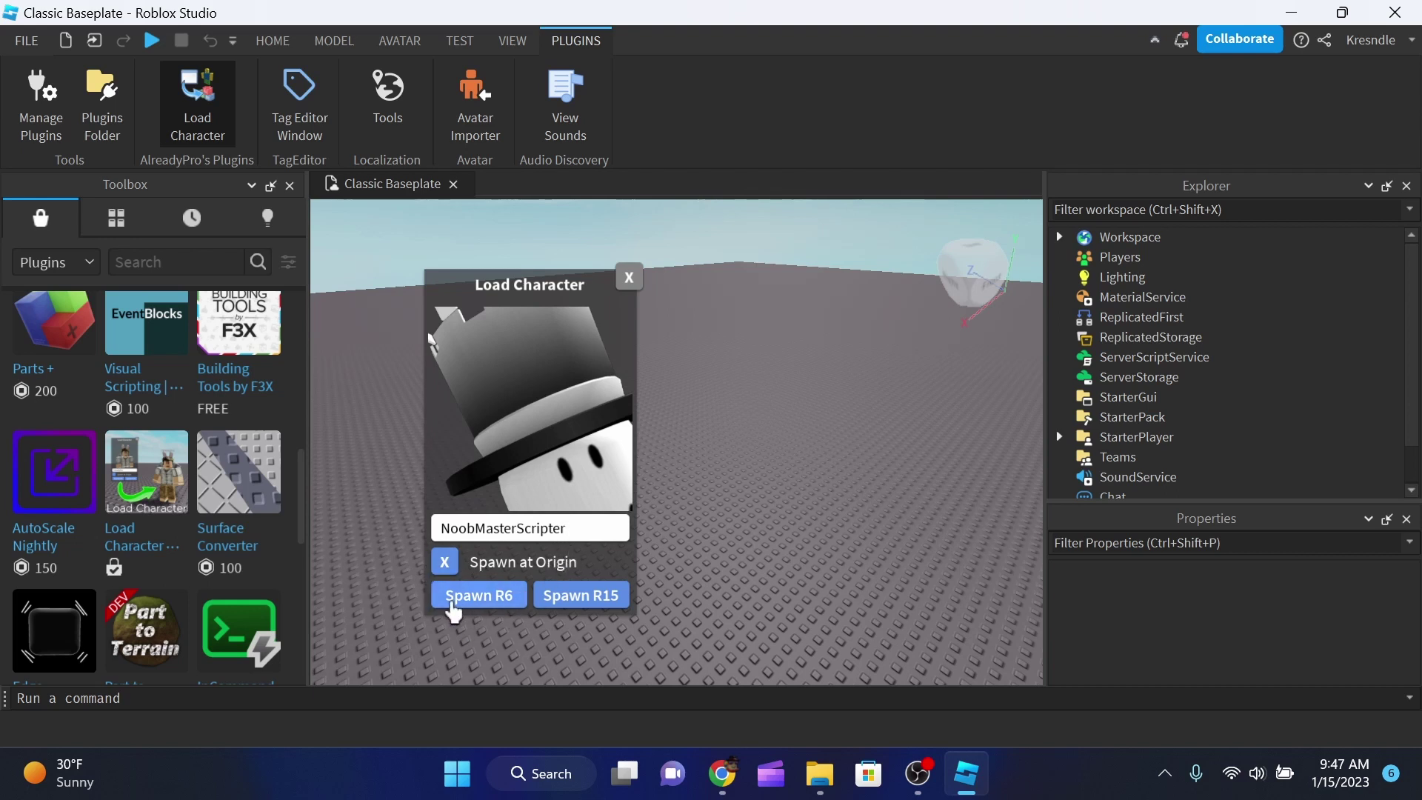
left_click(527, 609)
left_click(466, 597)
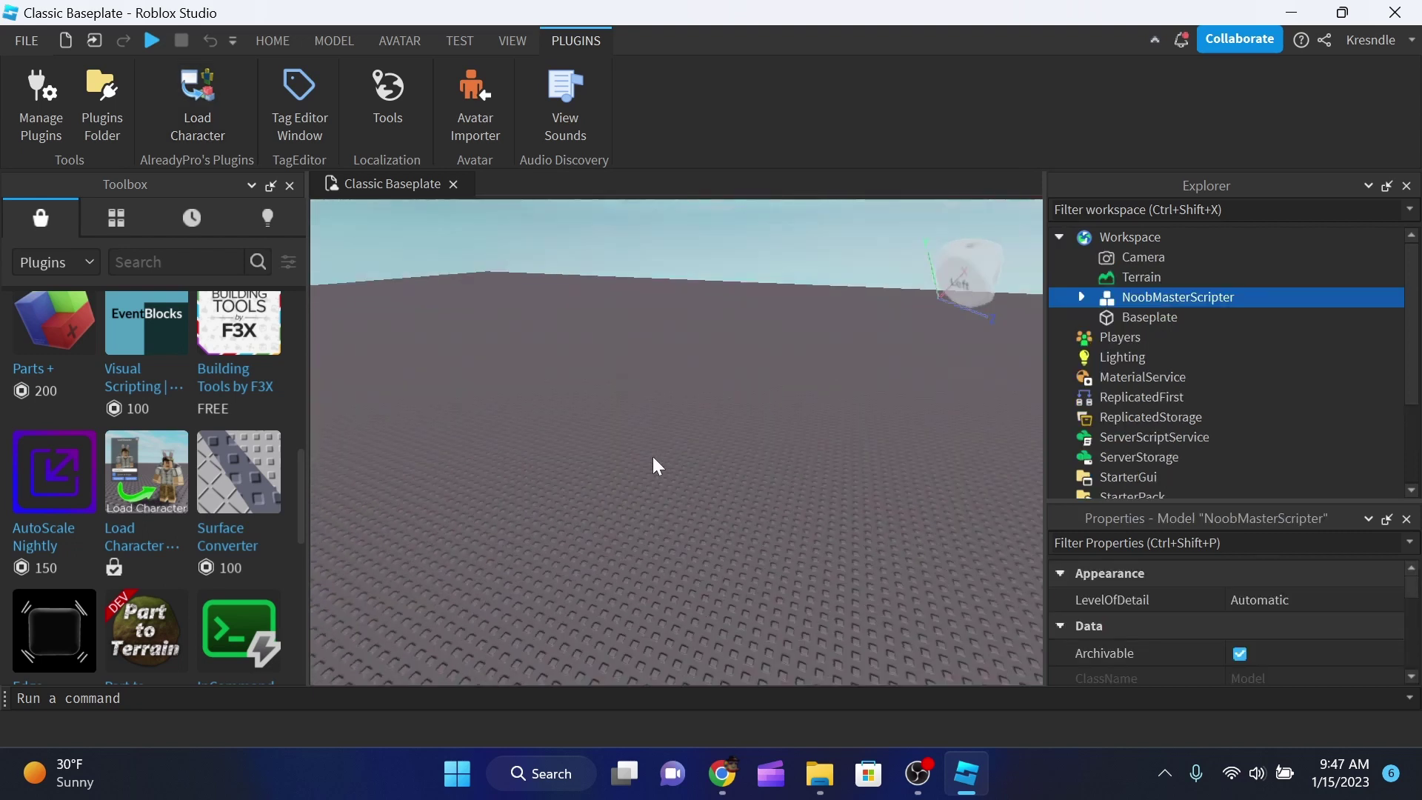
- Export the whole spawned NoobMasterScripter character model to a file
key("f")
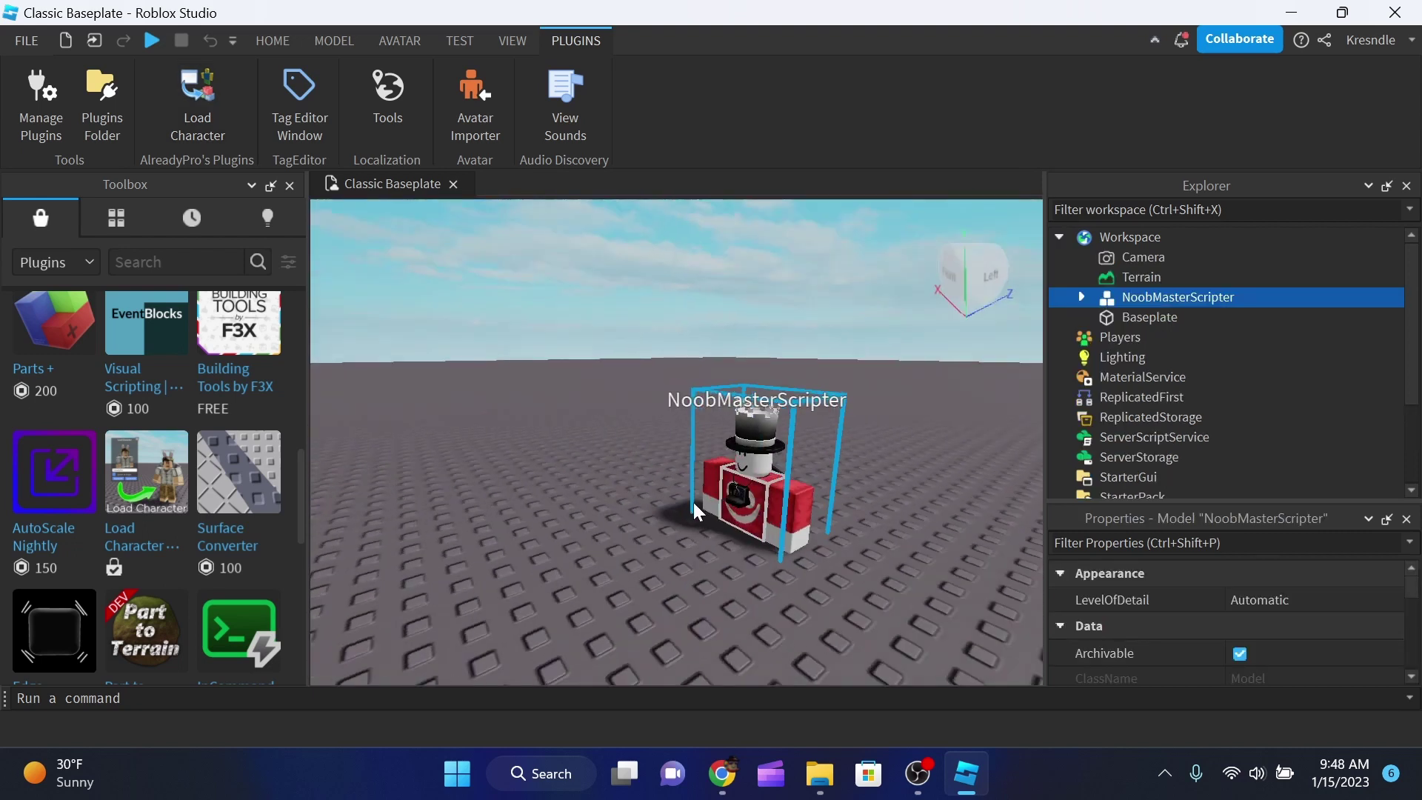
scroll(806, 486, "down", 5)
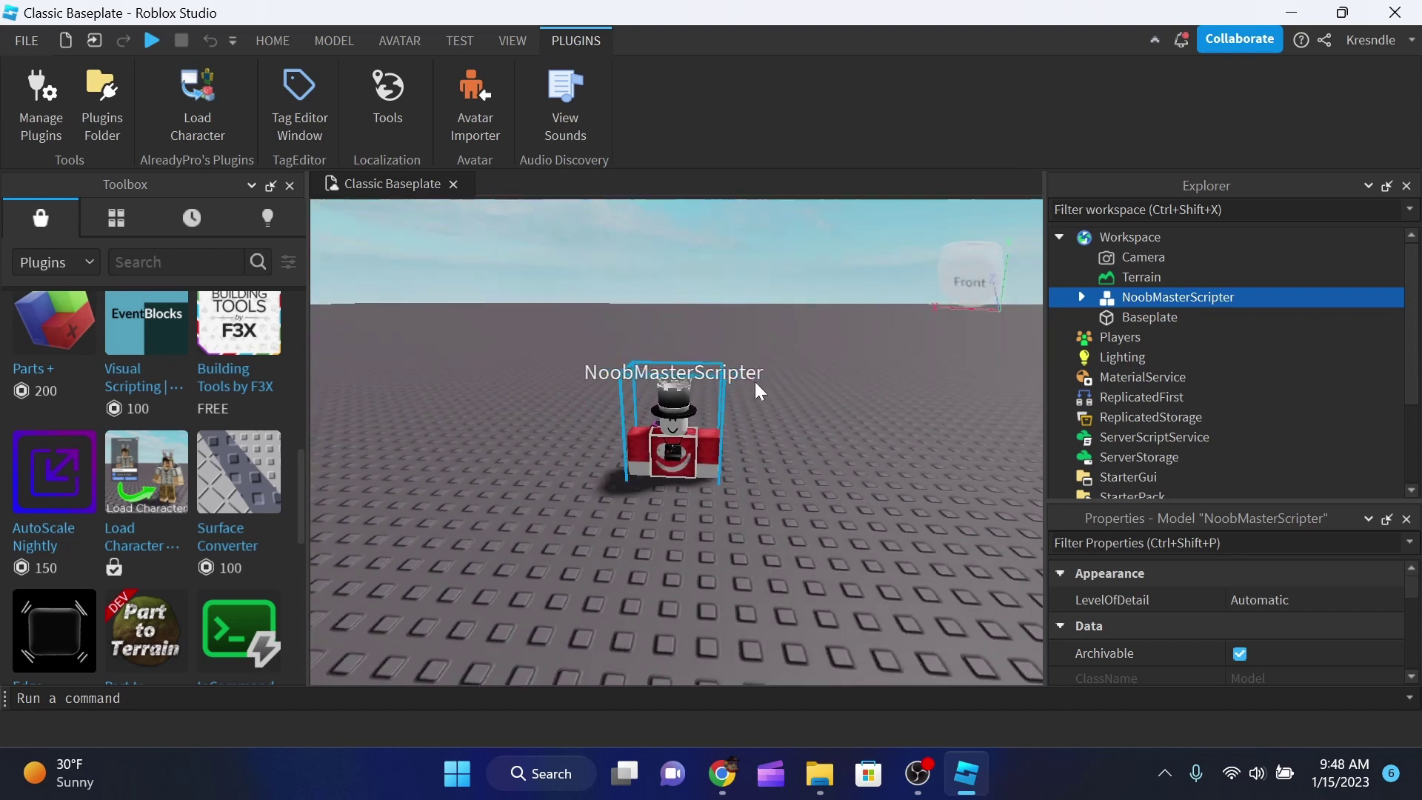
scroll(754, 381, "up", 6)
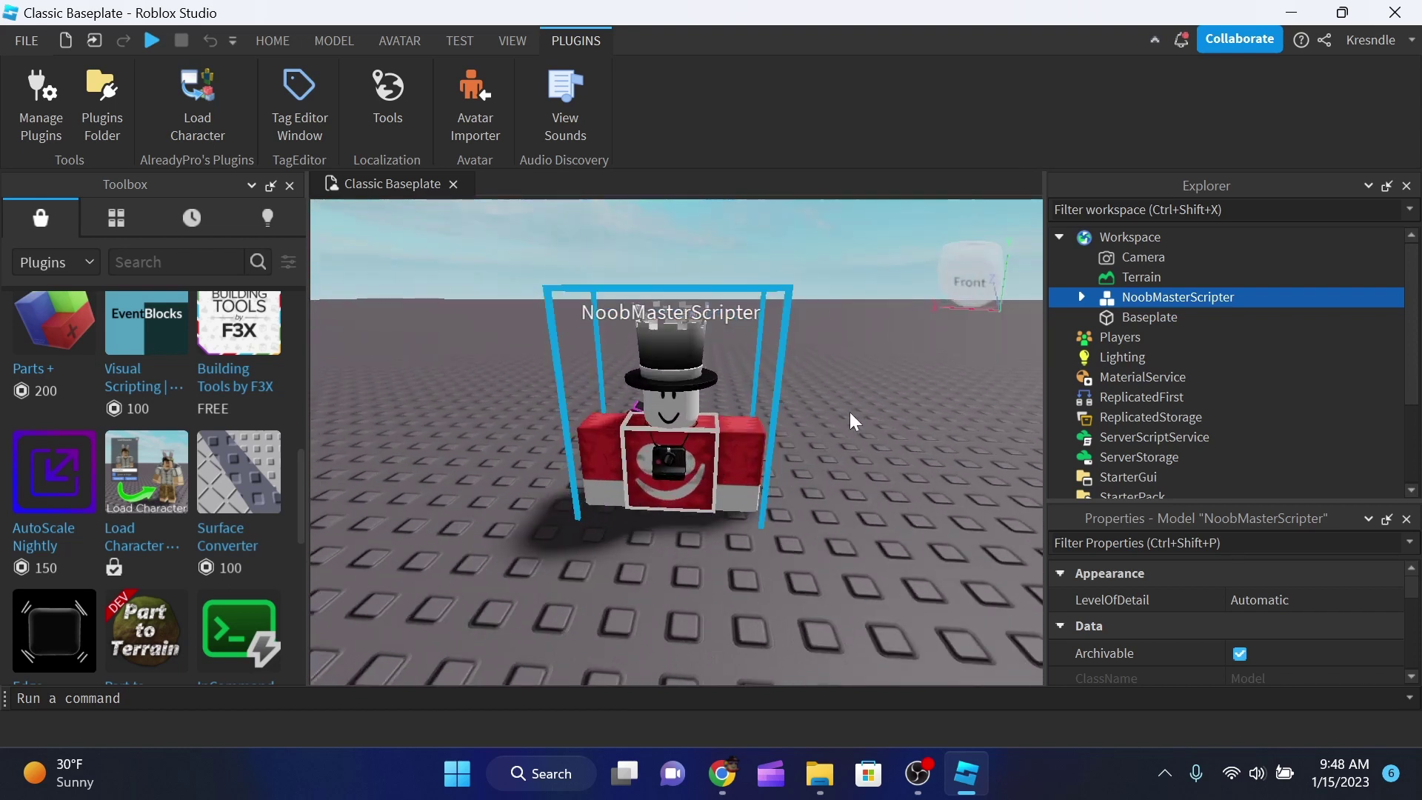
right_click(1154, 283)
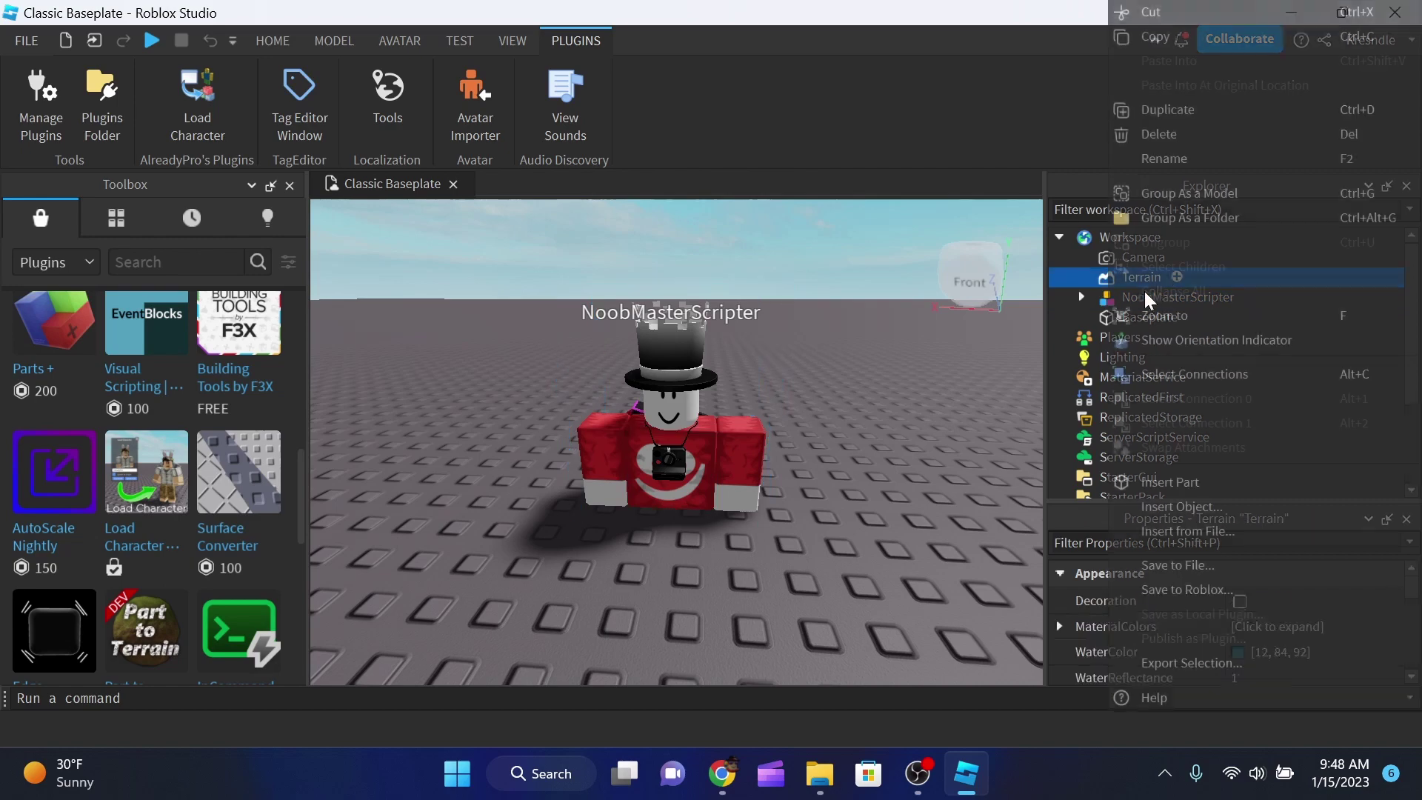
left_click(755, 463)
right_click(1140, 297)
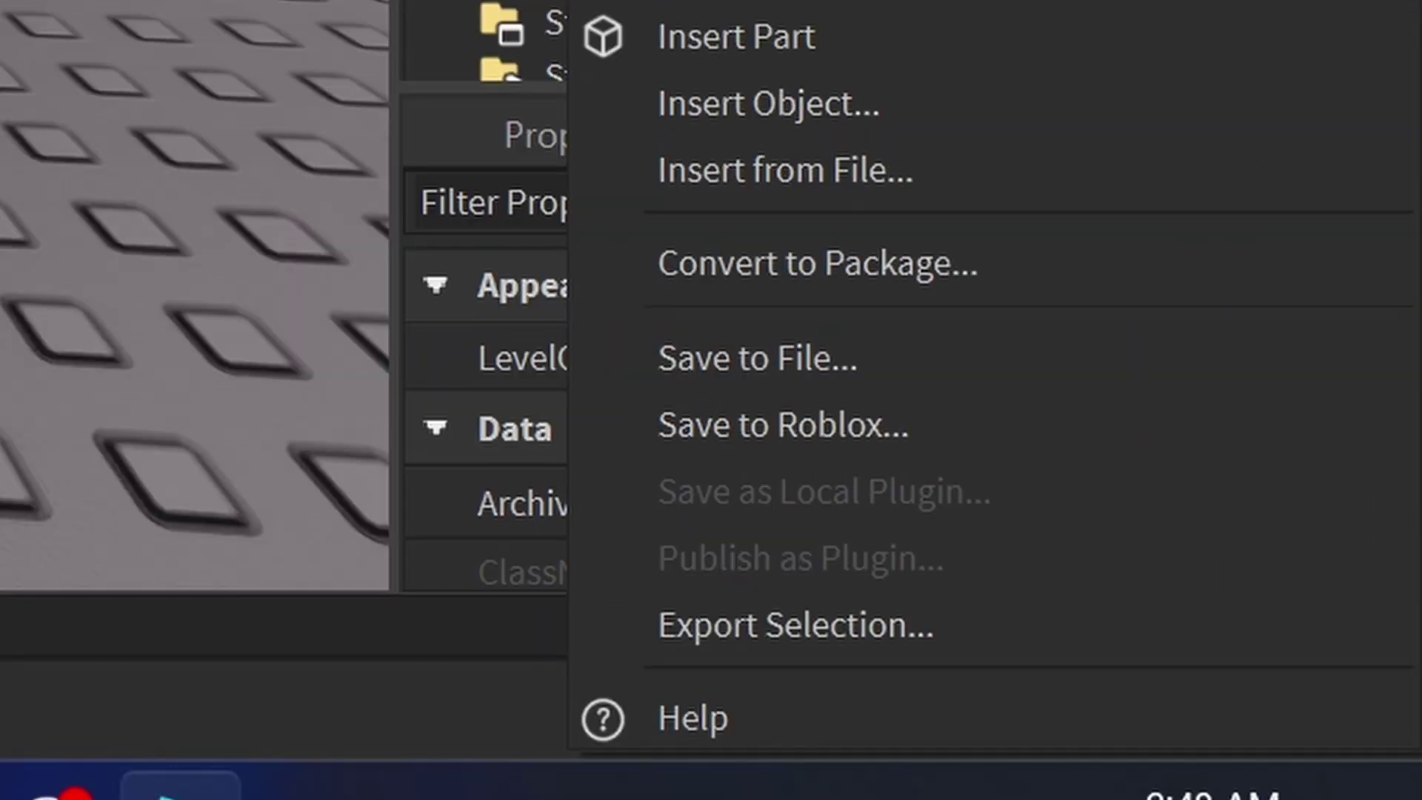
left_click(753, 628)
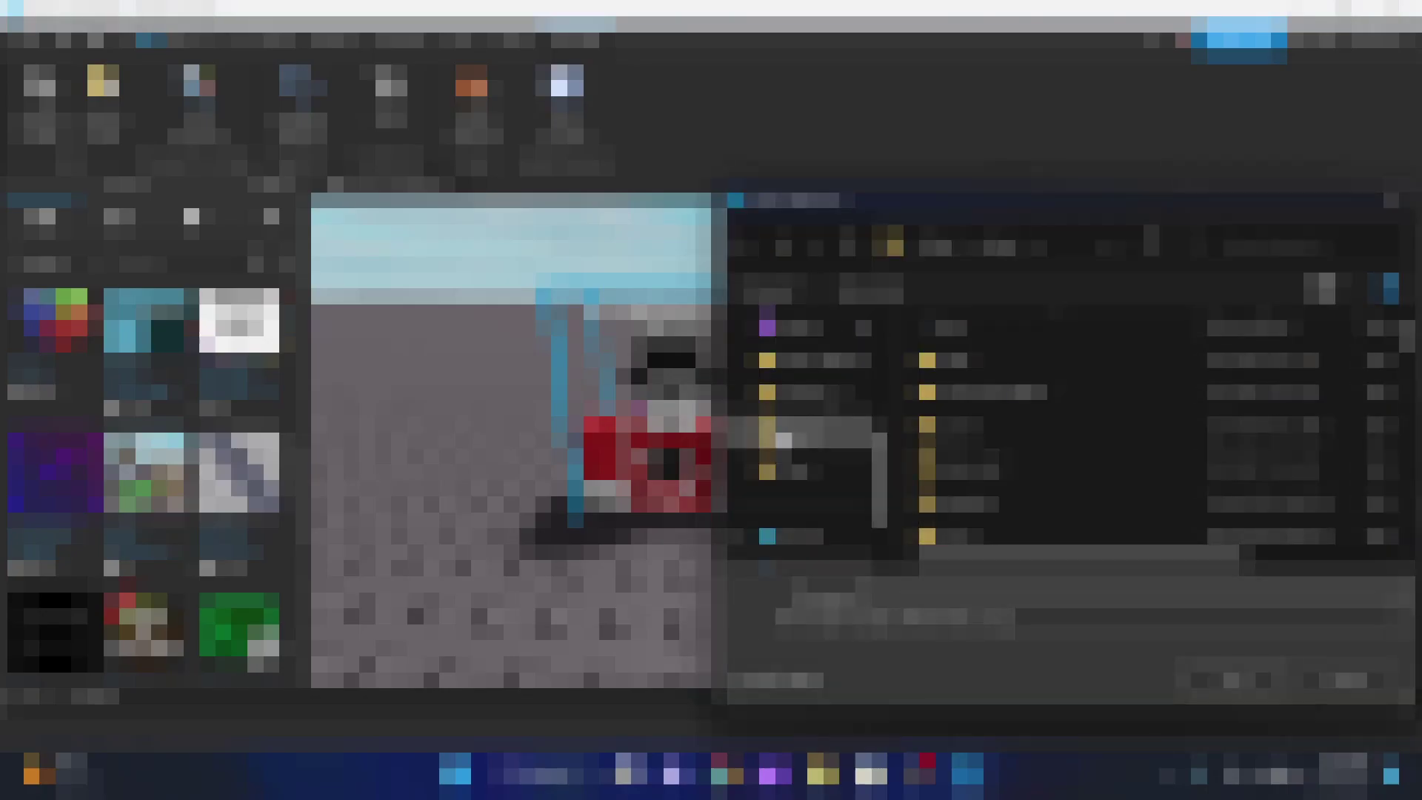
- Export the character's BoomBox, MeshPartAccessory and TopHat accessories together as one selection
scroll(793, 430, "up", 6)
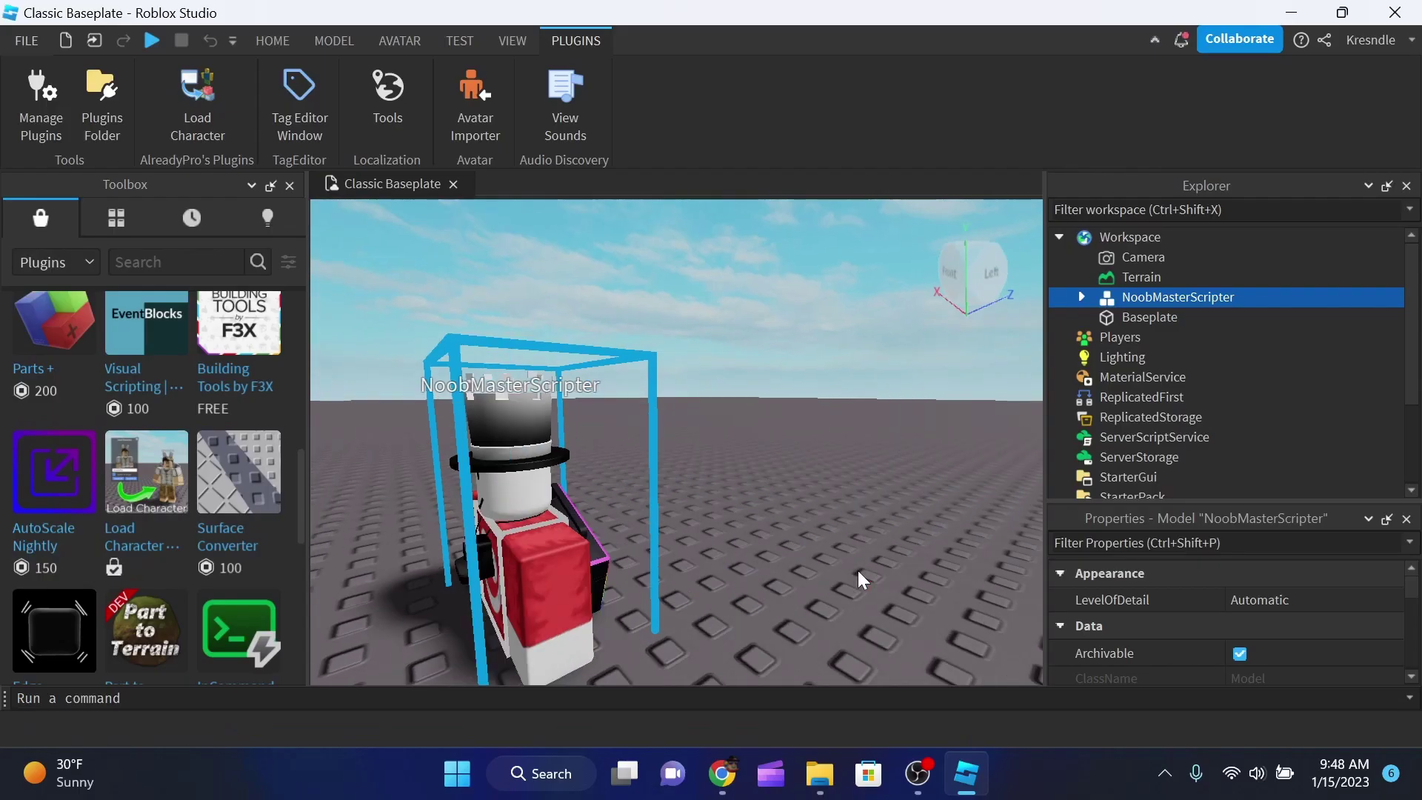
scroll(860, 567, "up", 3)
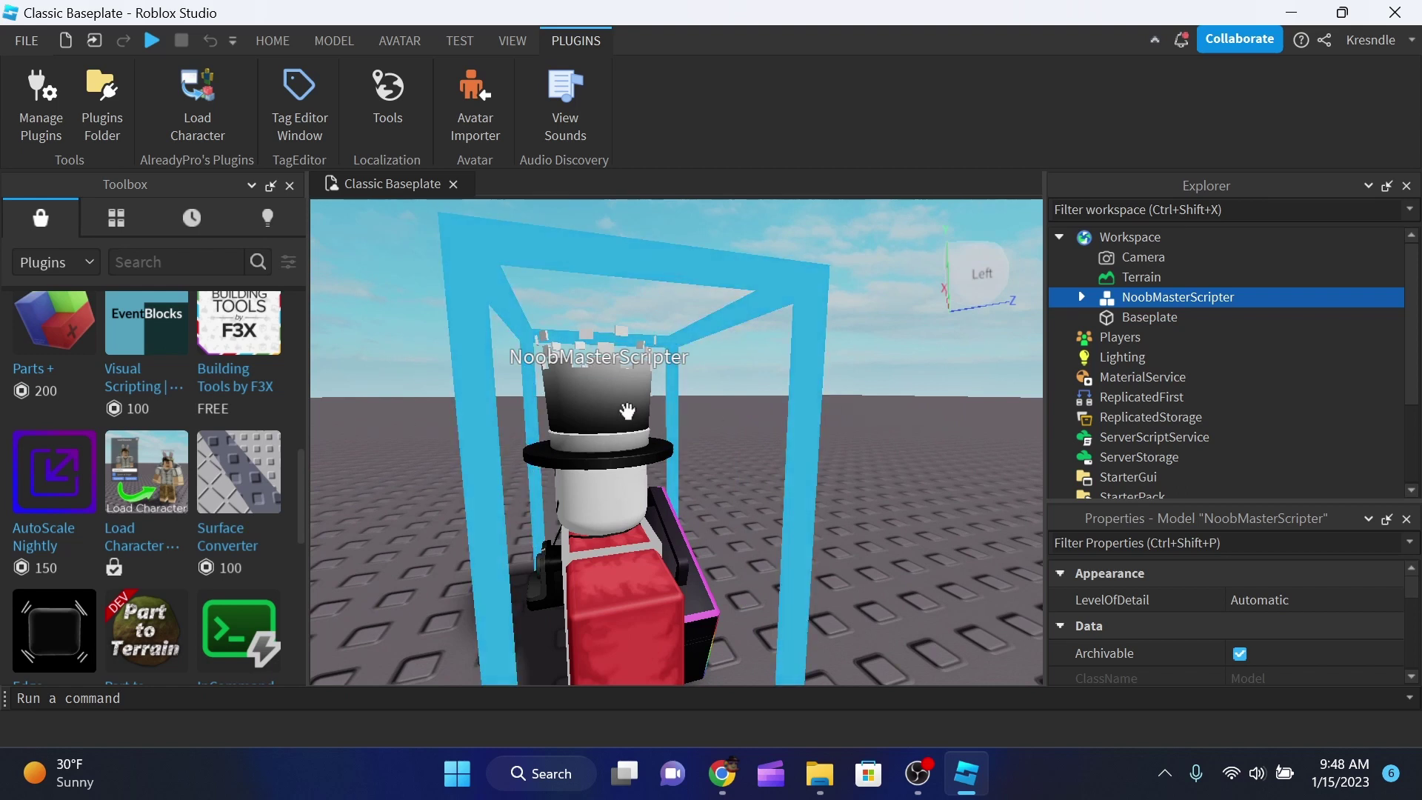
right_click_drag(628, 412, 693, 433)
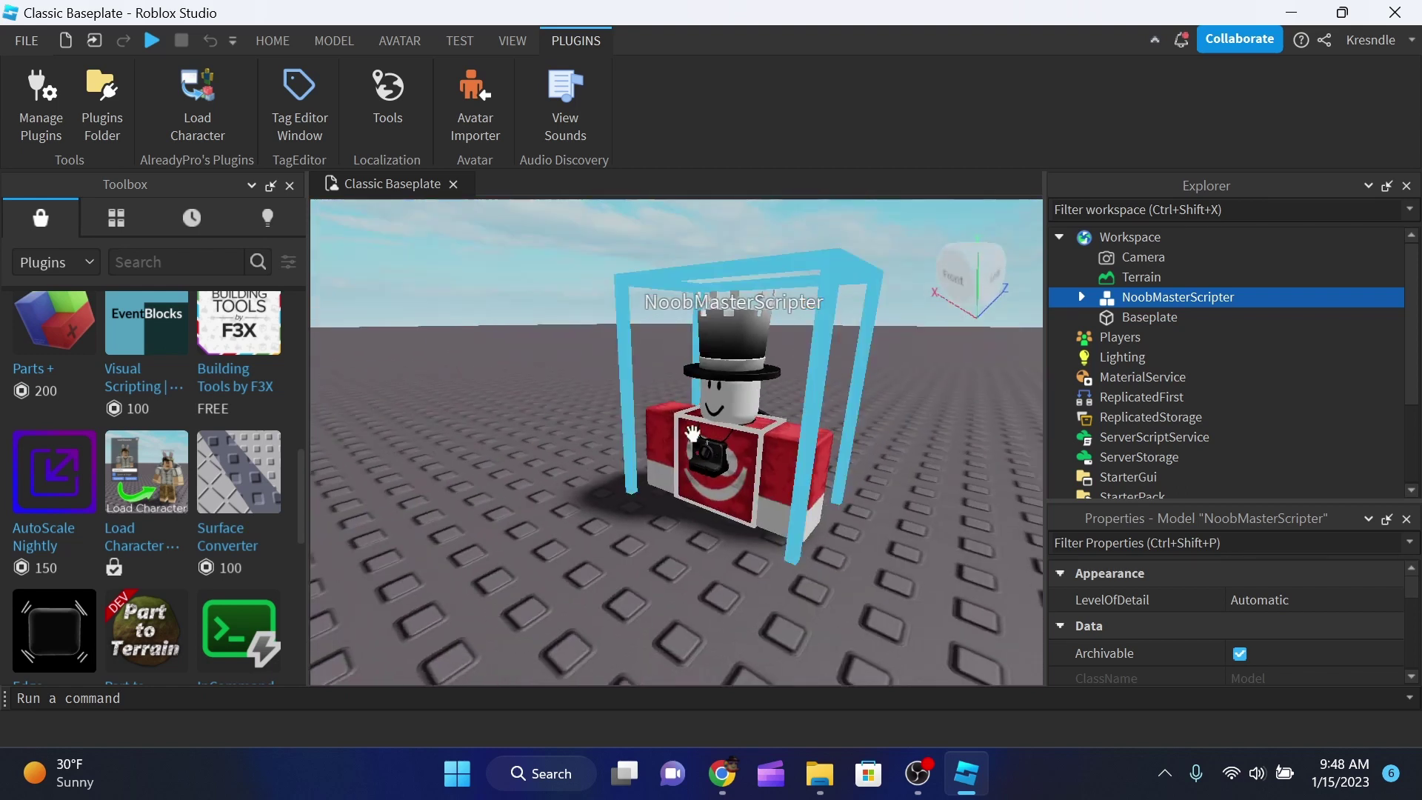
scroll(693, 434, "down", 3)
left_click(1082, 297)
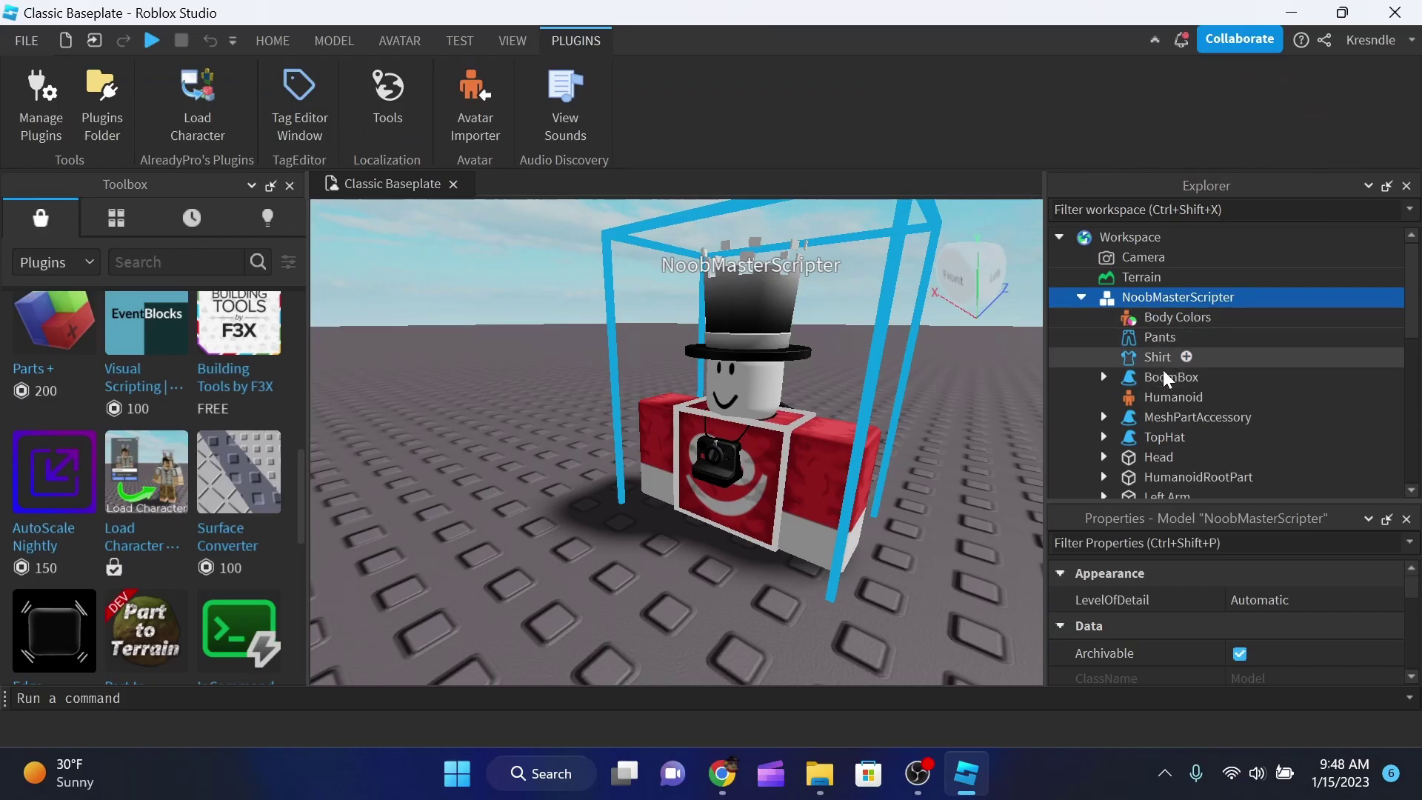
left_click(1165, 377)
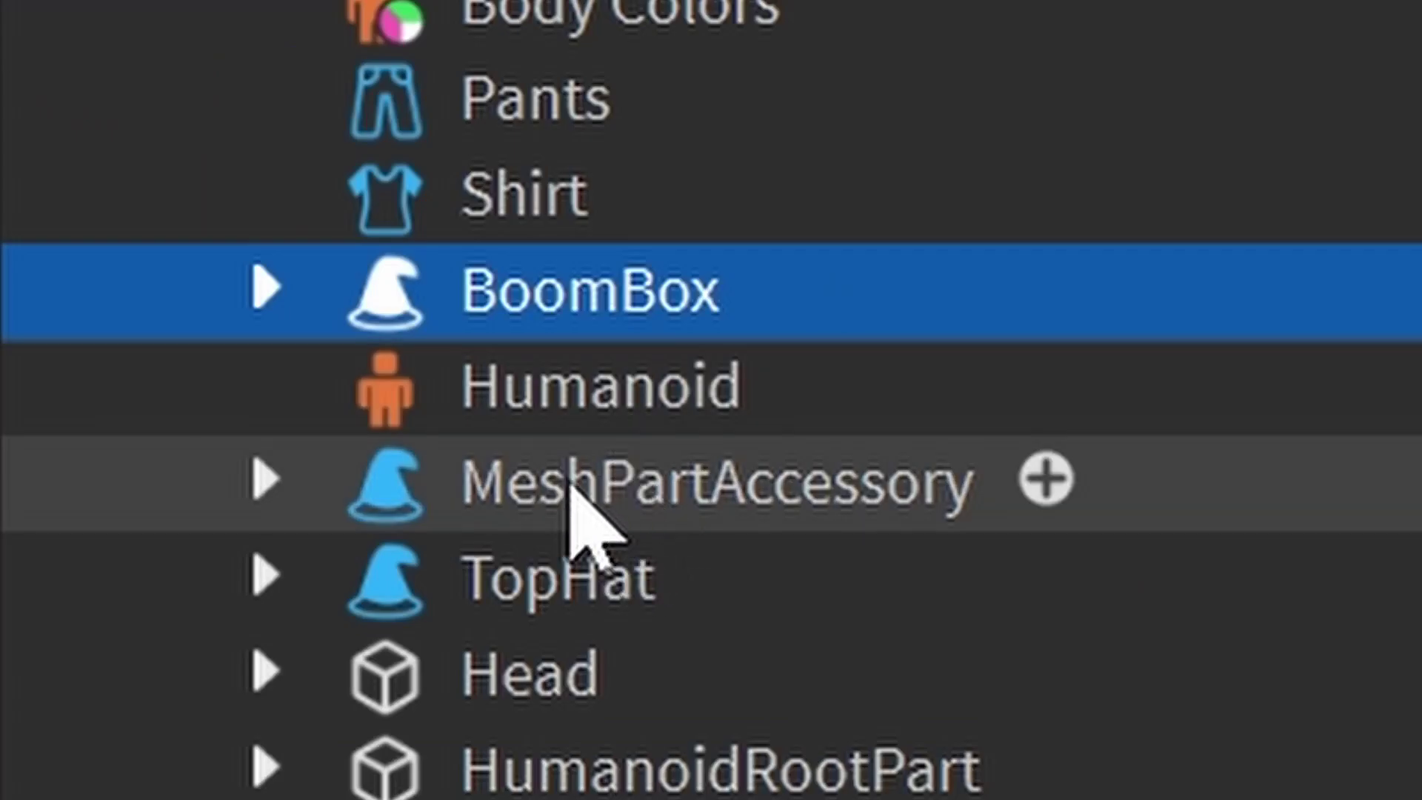
left_click(572, 492, "ctrl")
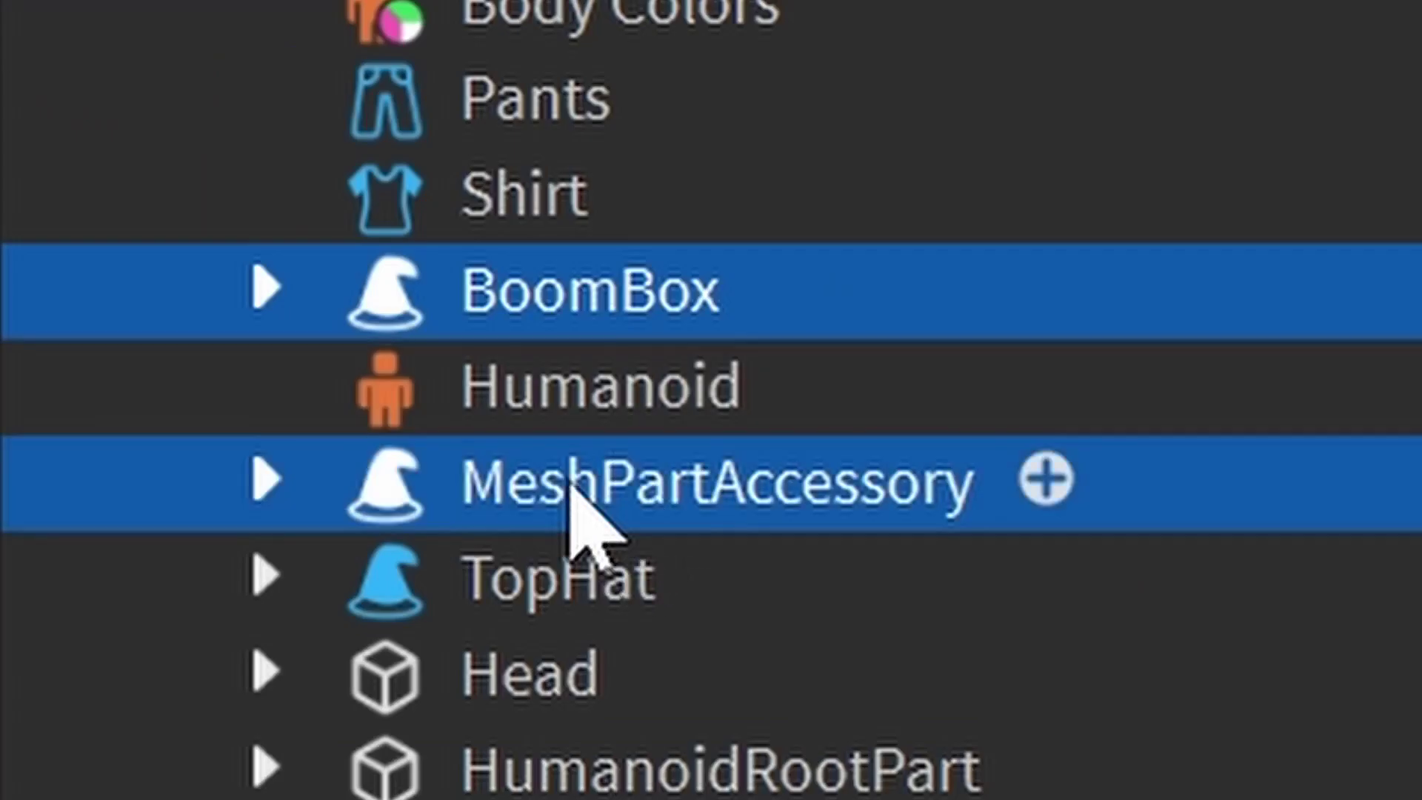
left_click(543, 589, "ctrl")
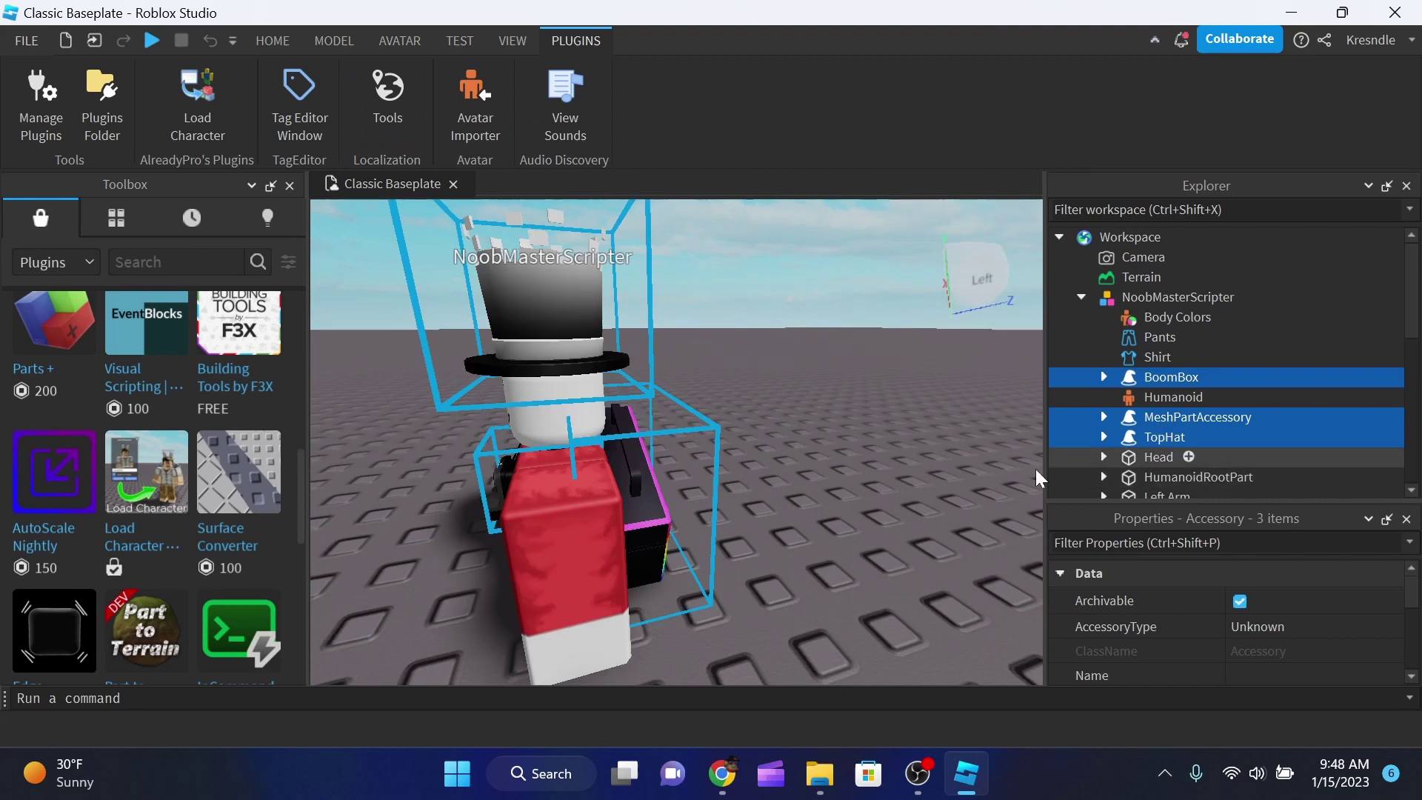
right_click_drag(770, 494, 752, 467)
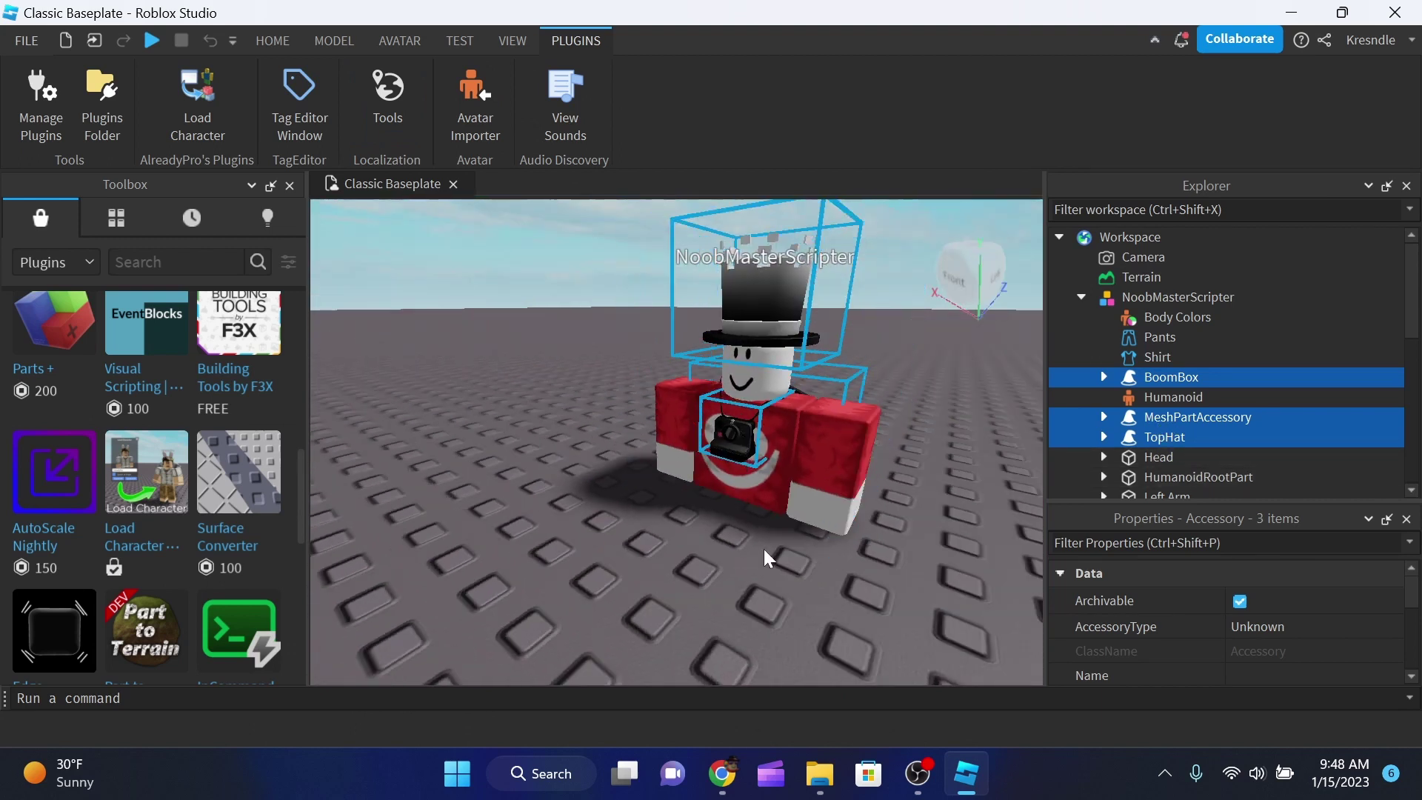
scroll(776, 549, "up", 5)
scroll(777, 549, "down", 5)
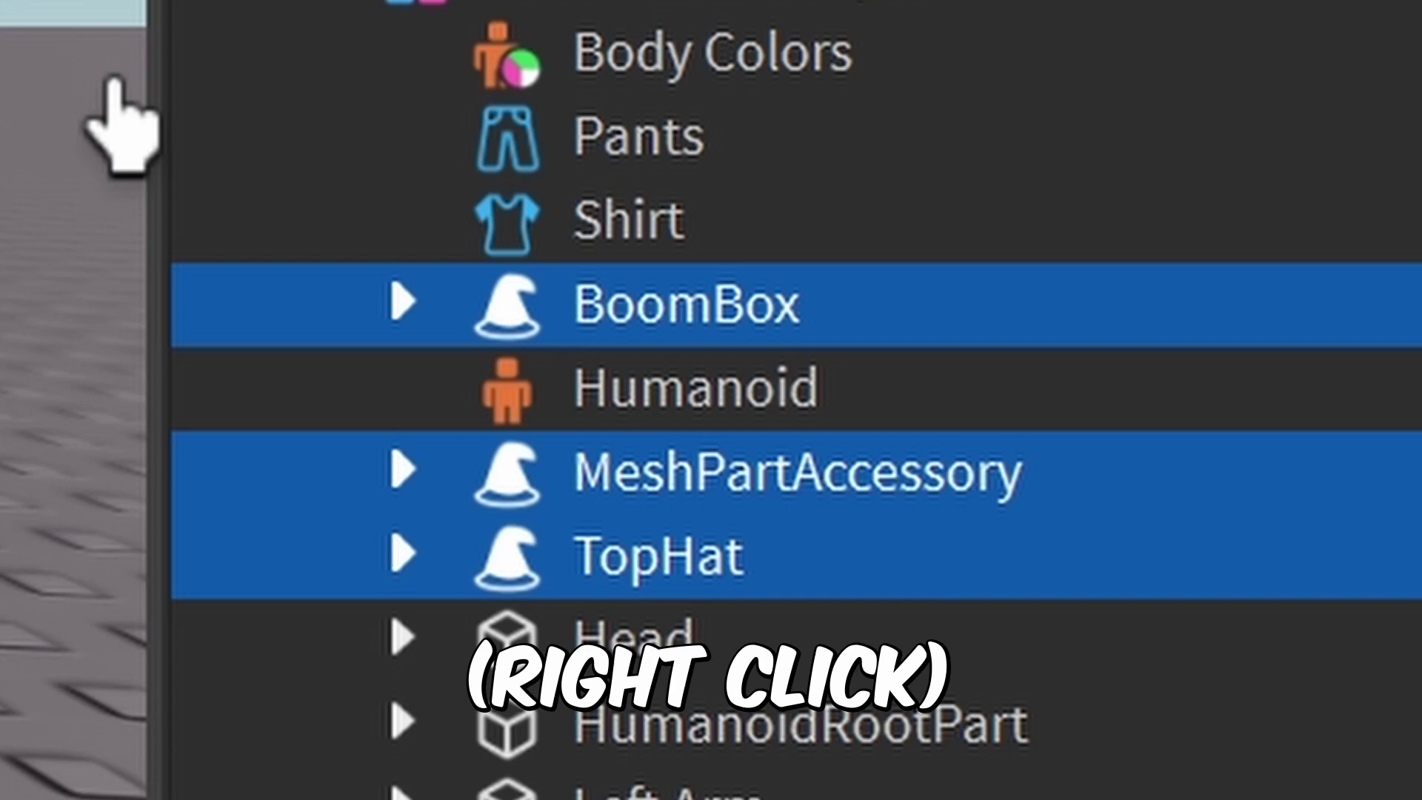
right_click(574, 574)
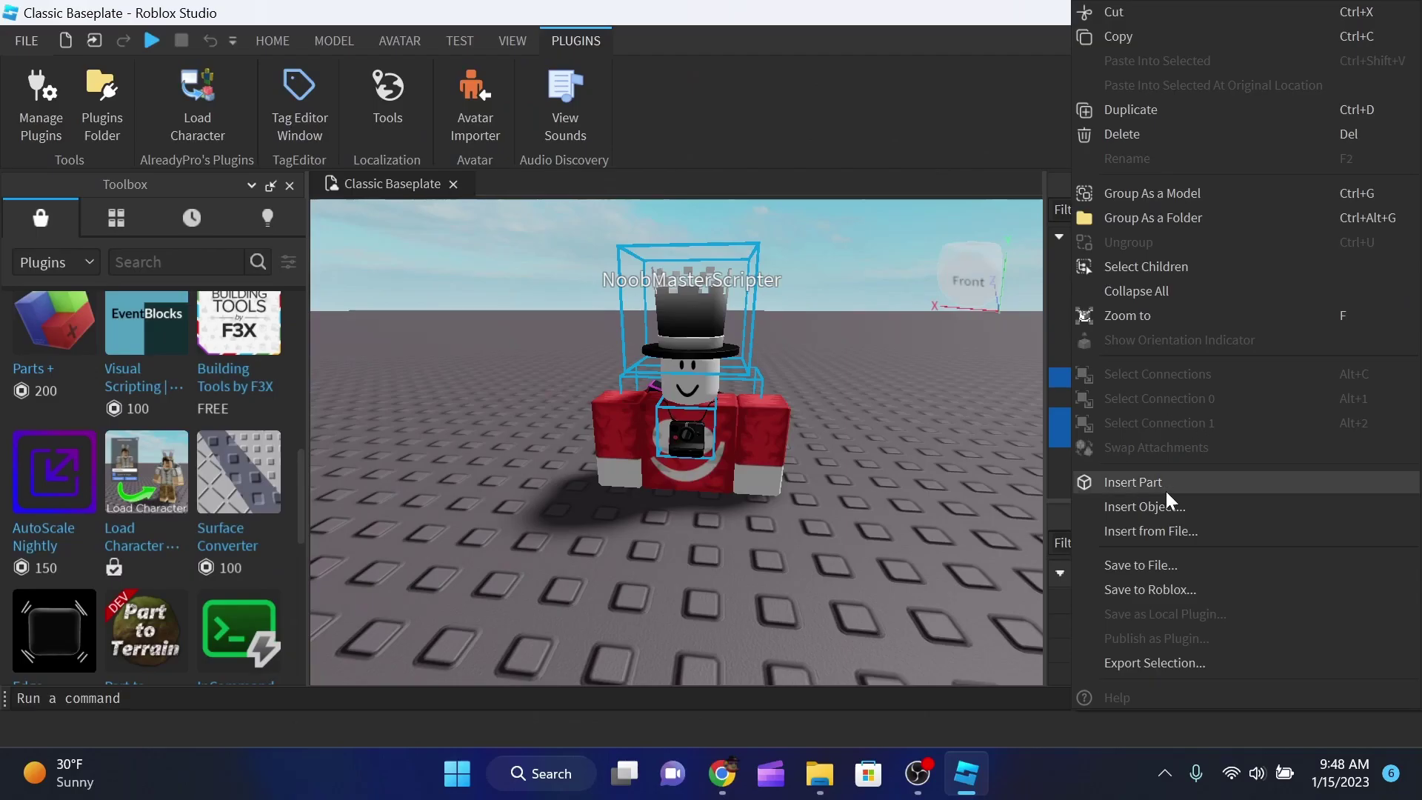
left_click(1134, 660)
left_click(387, 383)
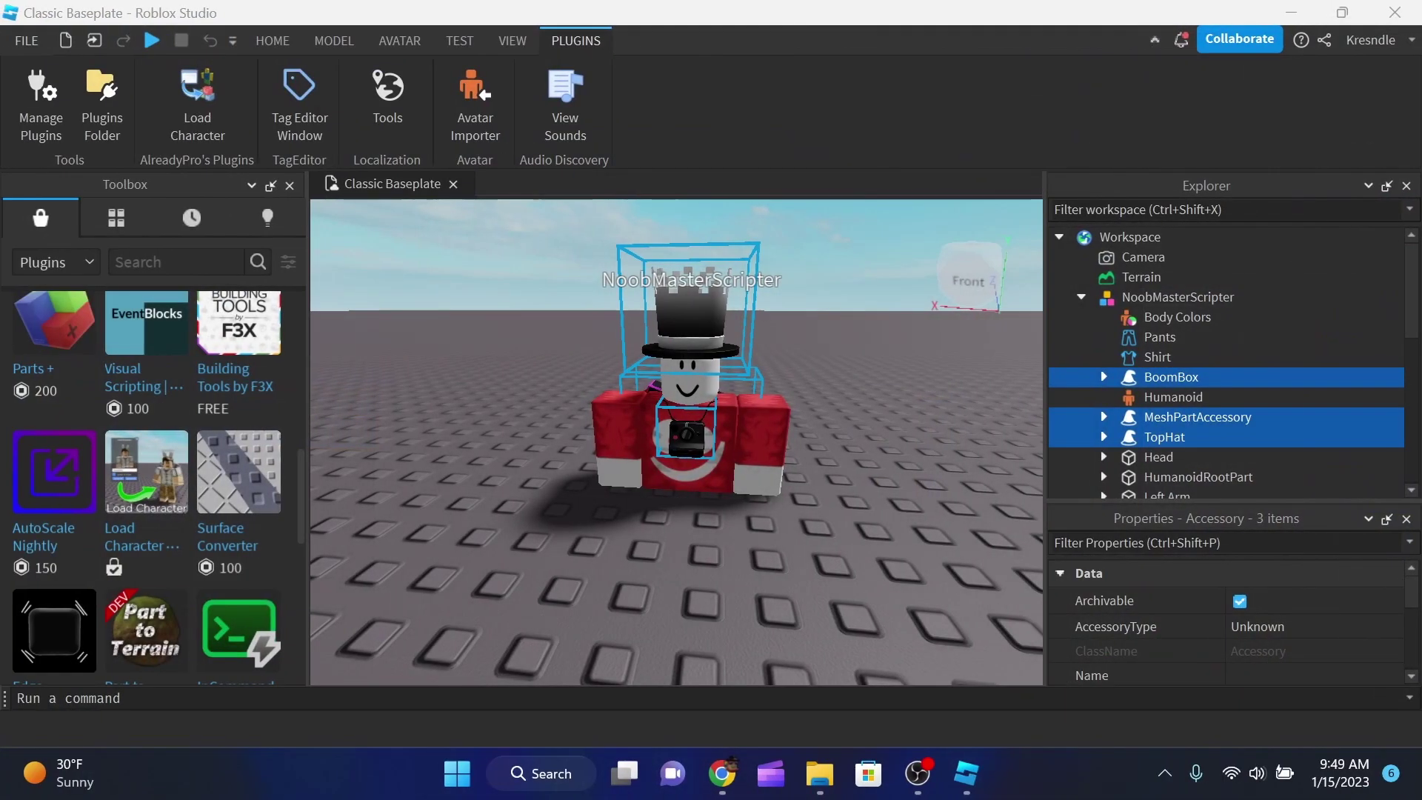
- Switch to Chrome and open the Google Drive link for the Rig from the post's Downloads section
left_click(725, 786)
left_click(981, 22)
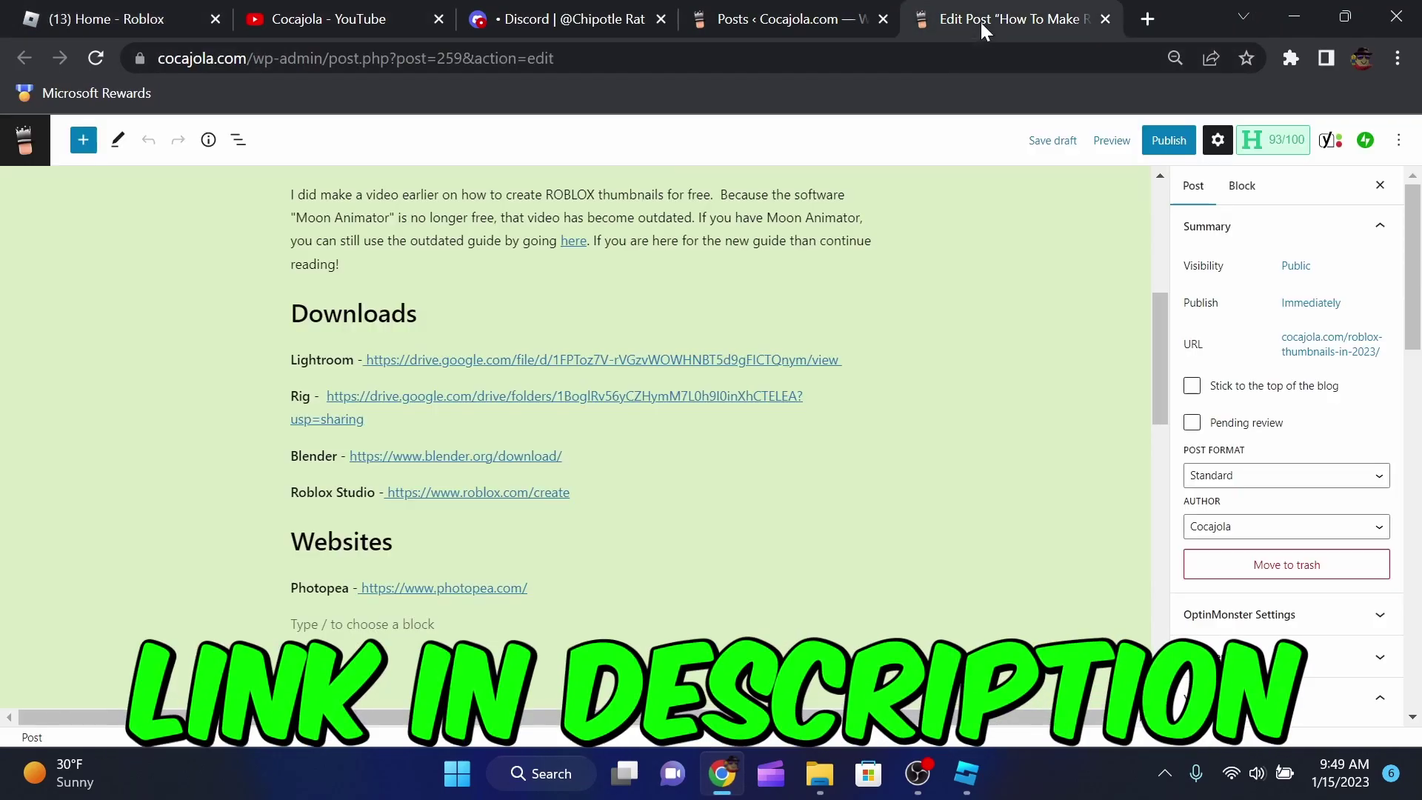
left_click(436, 396)
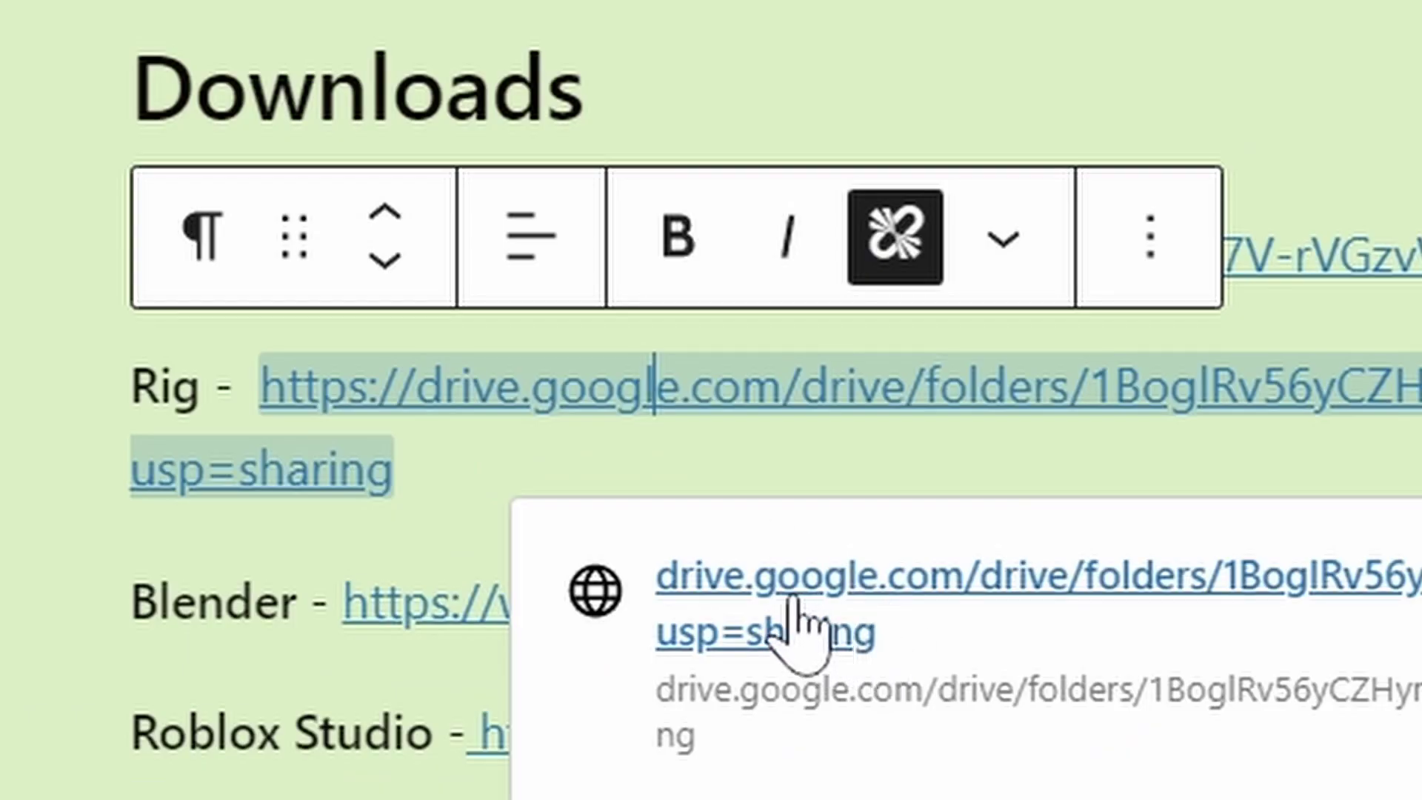
left_click(487, 461)
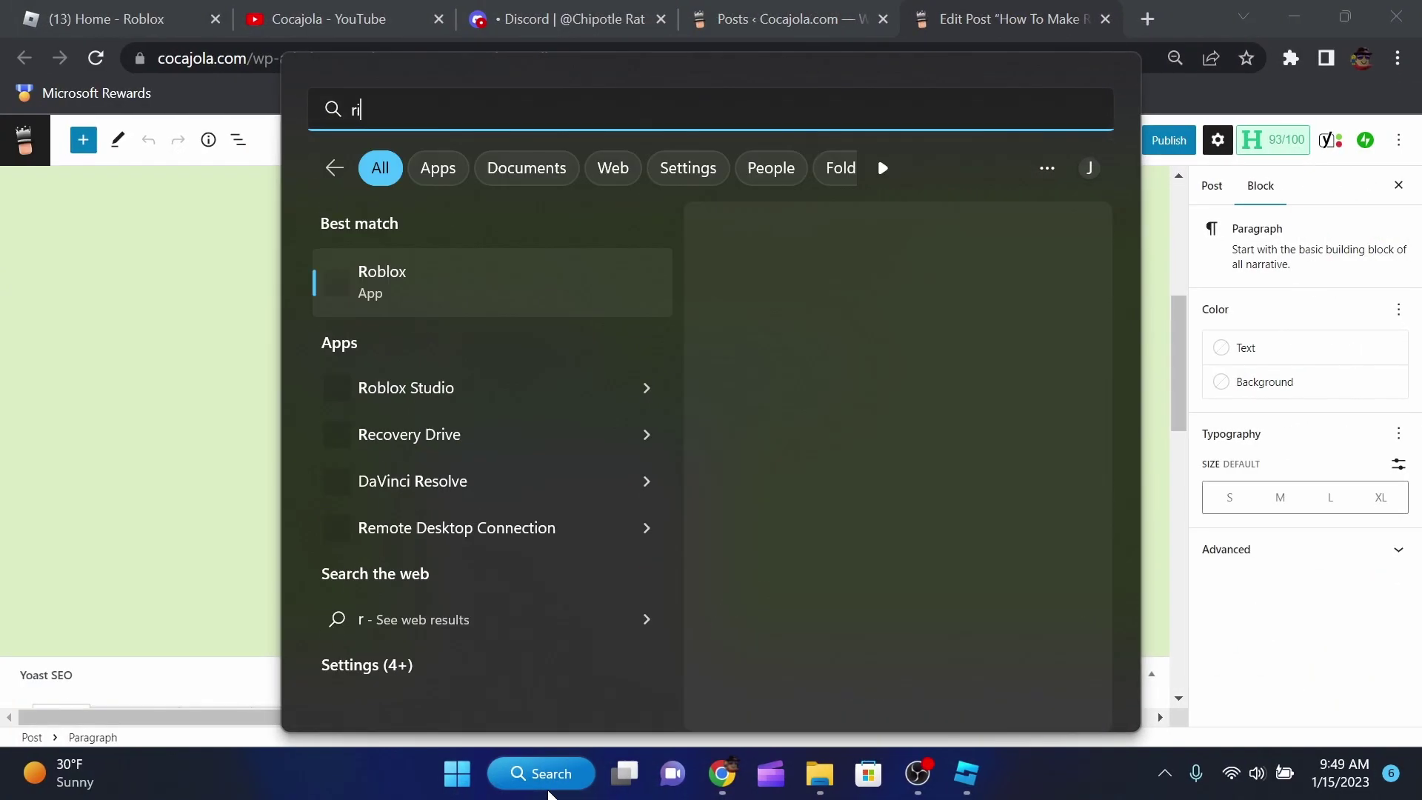
- Find the Rig folder with a system search and open Faceless.blend from its Type A folder in Blender
type("ig")
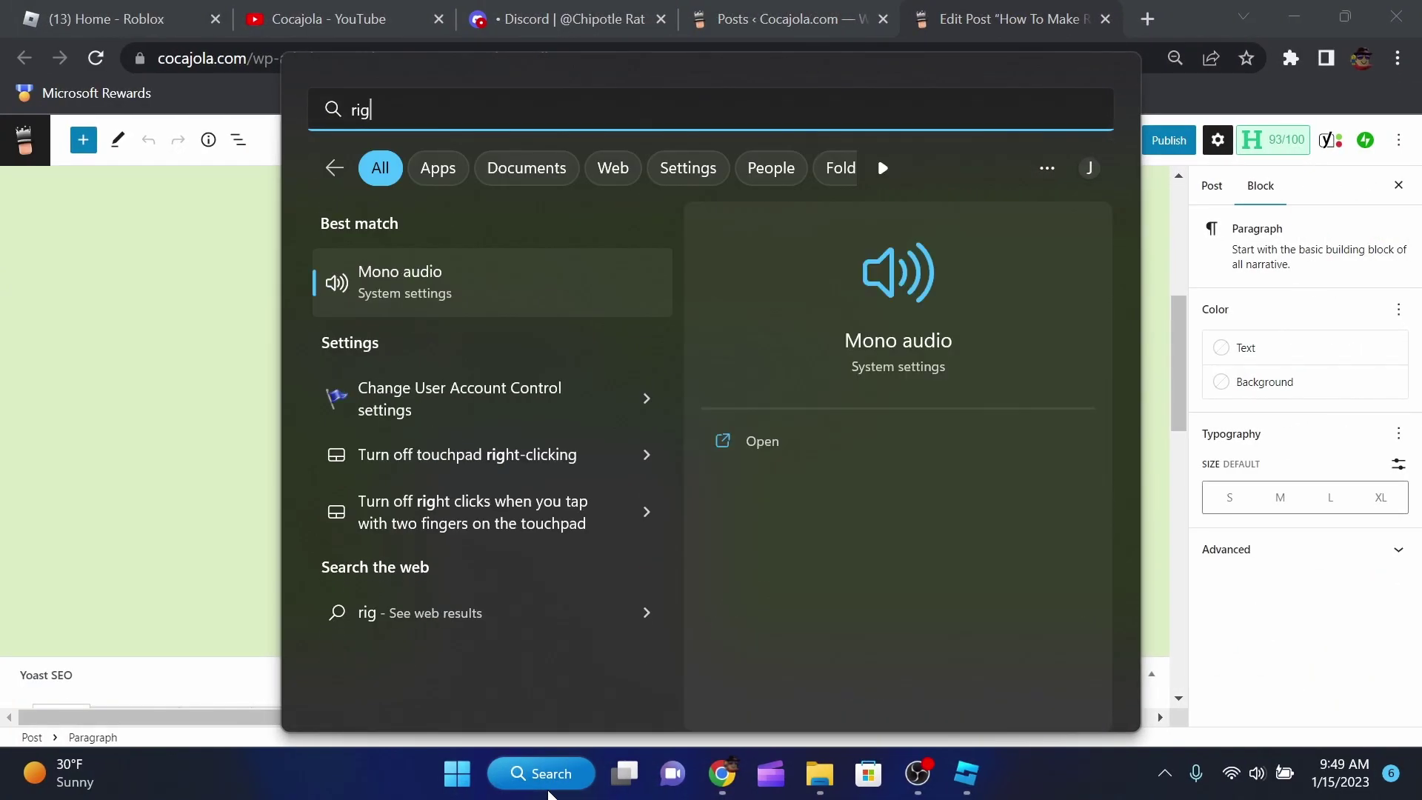
left_click(448, 363)
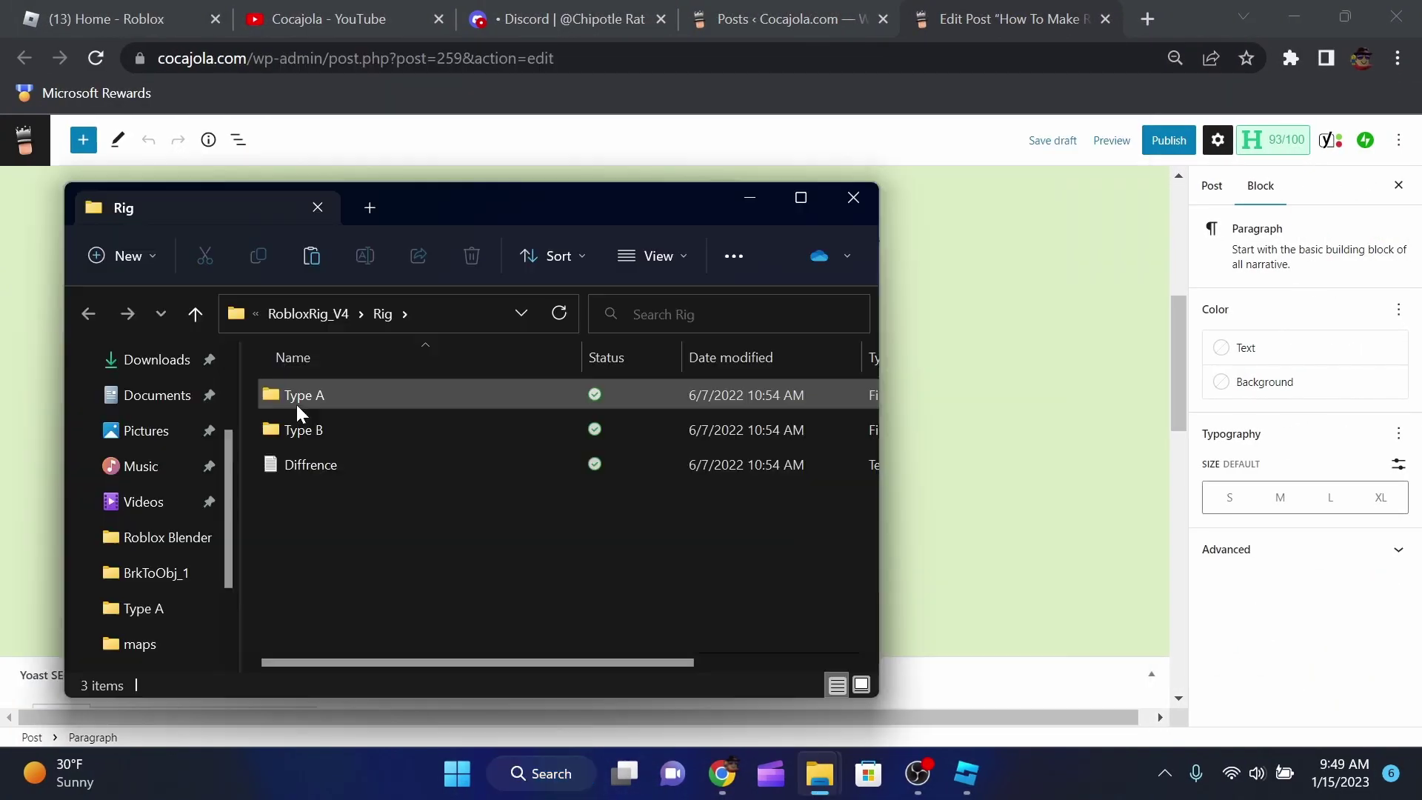
double_click(292, 401)
double_click(313, 436)
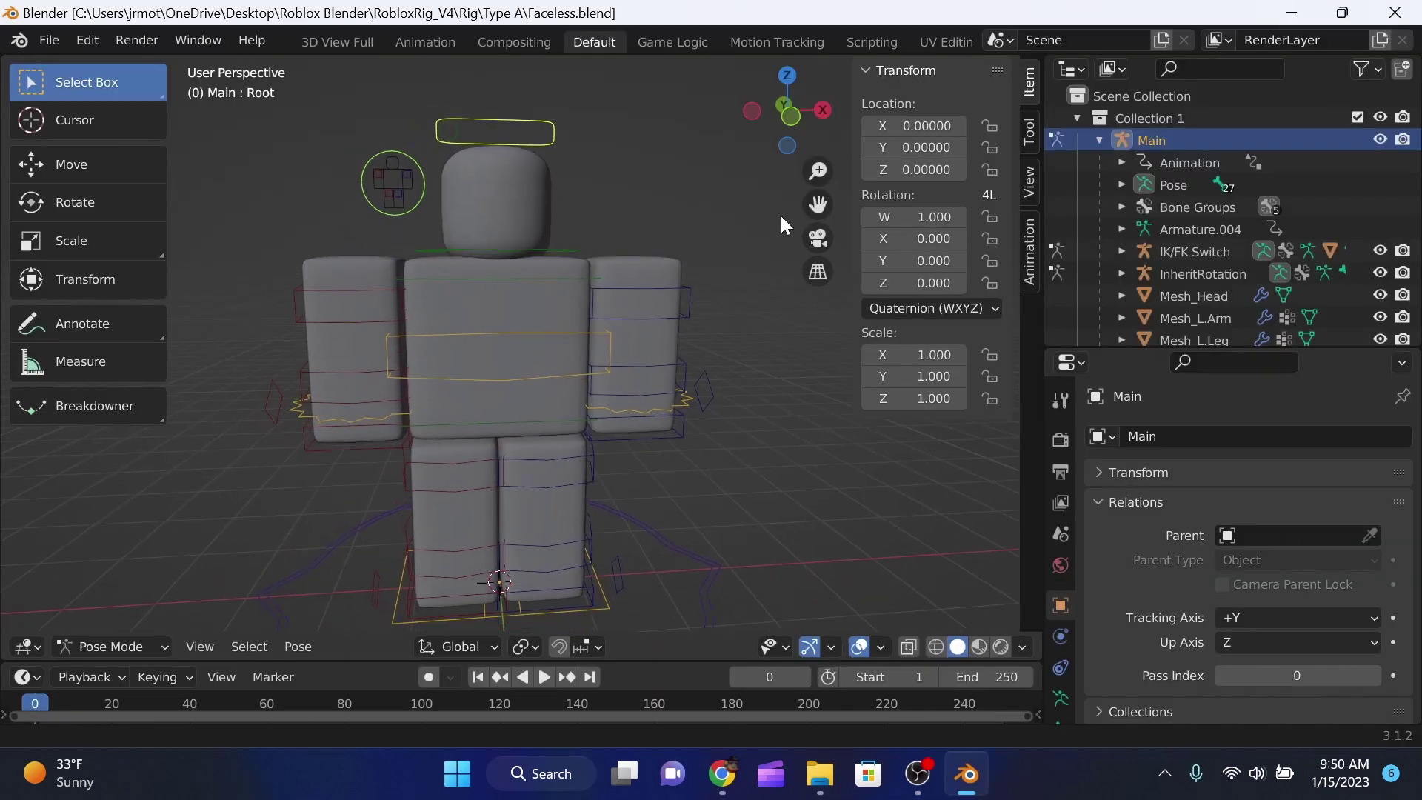
- With the Mesh_L.Arm object selected, split the 3D viewport horizontally and turn the upper area into a Shader Editor
left_click_drag(793, 155, 772, 120)
scroll(675, 246, "down", 3)
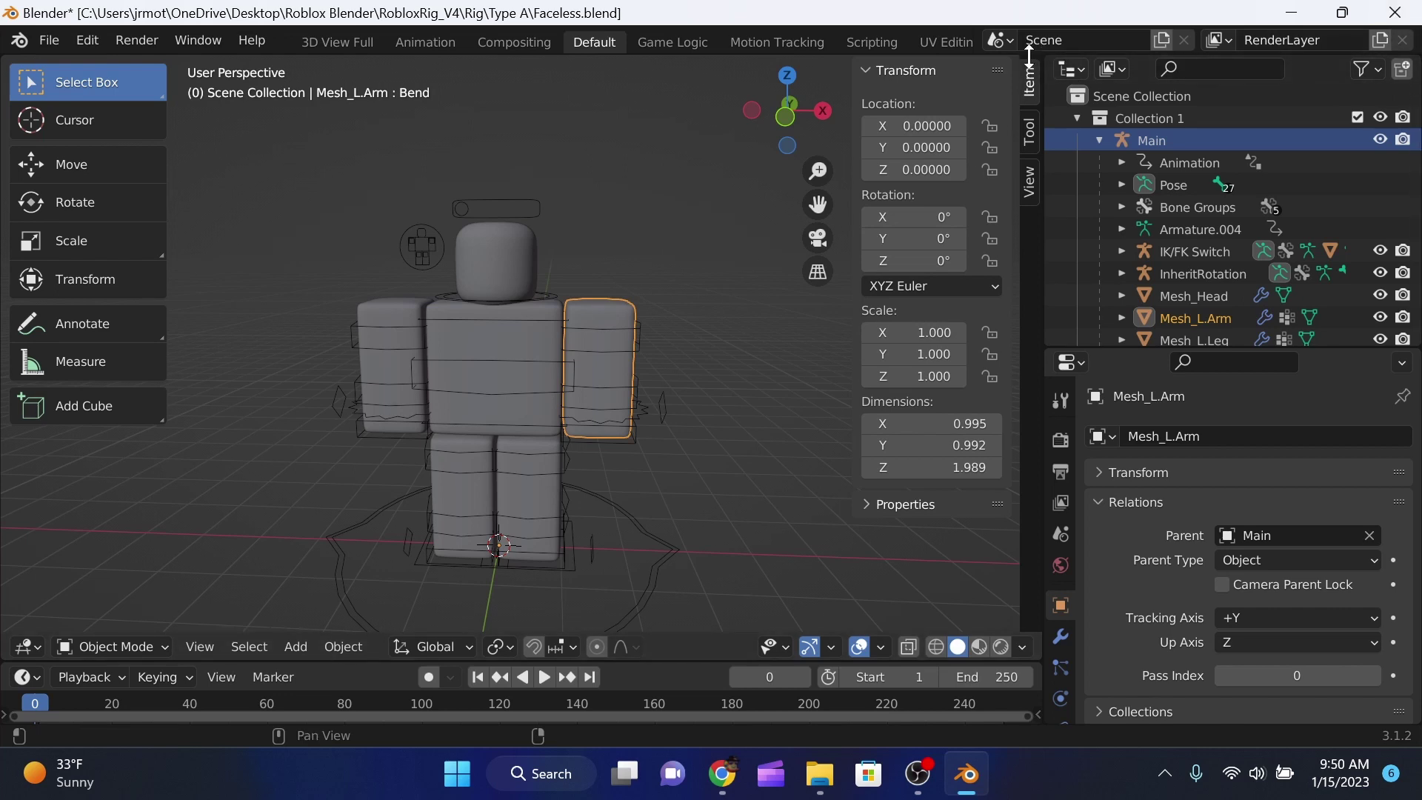
left_click_drag(1038, 56, 1037, 263)
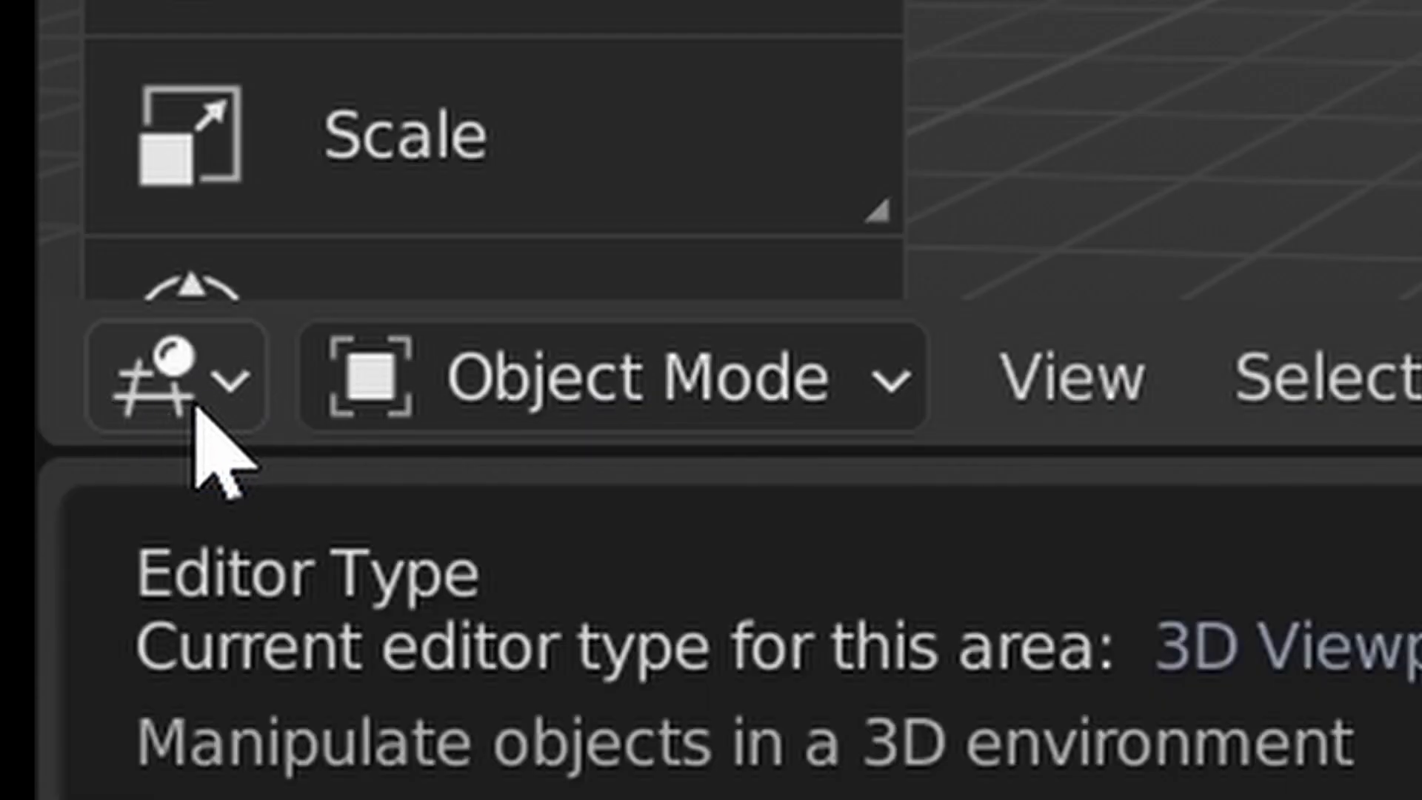
left_click(196, 406)
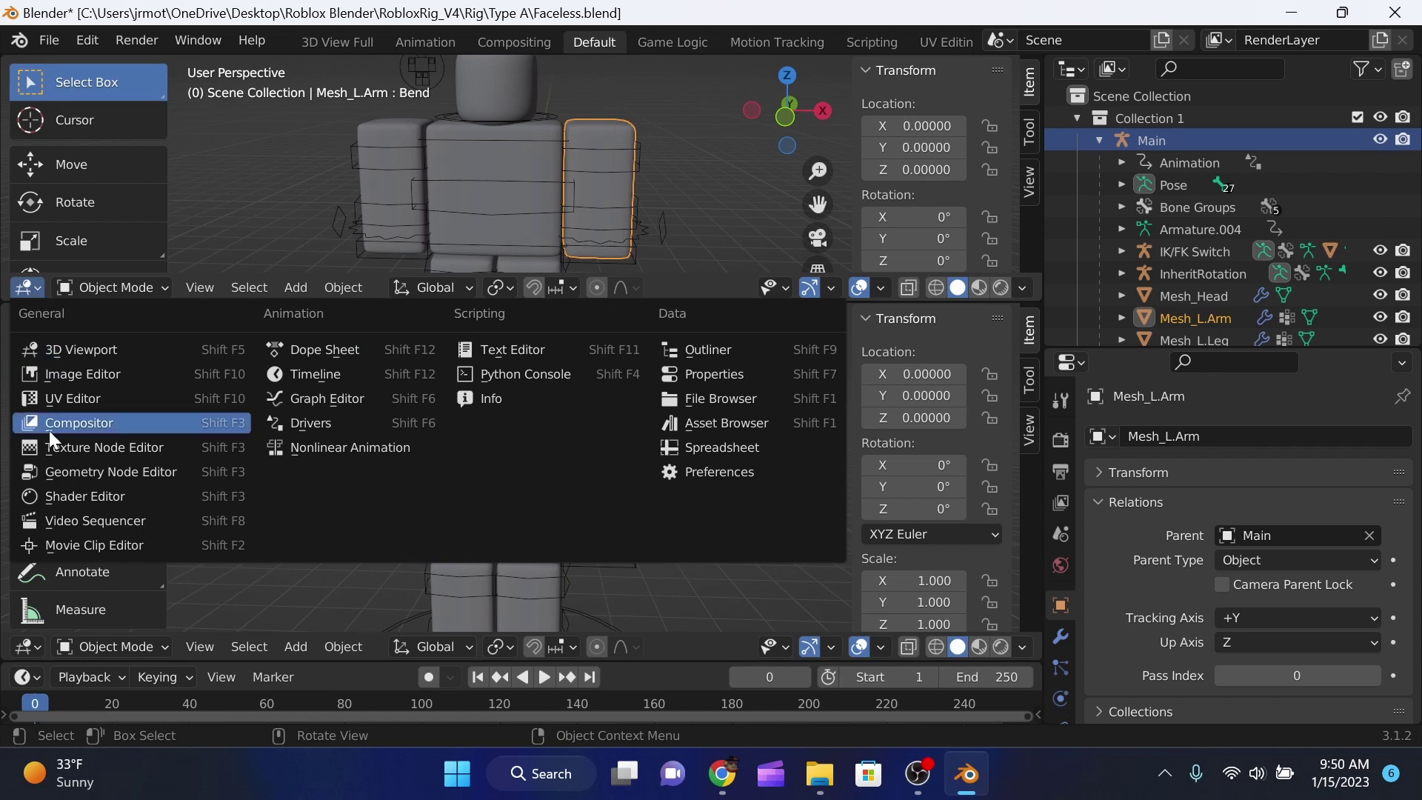
left_click(64, 495)
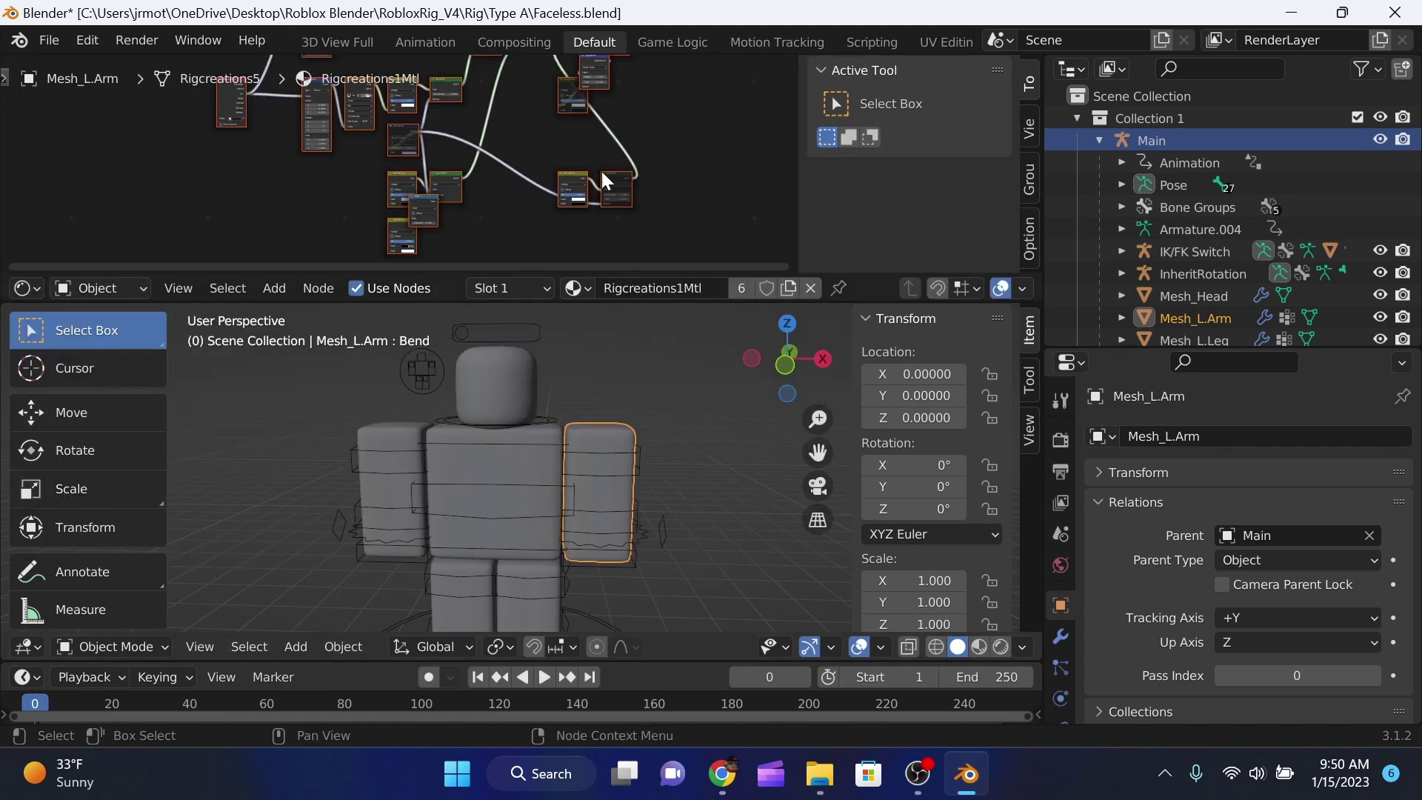
- Load Handle1_diff.png as the image of the Texture node that feeds Mix Color/Diffuse in the rig's material
scroll(498, 194, "down", 2)
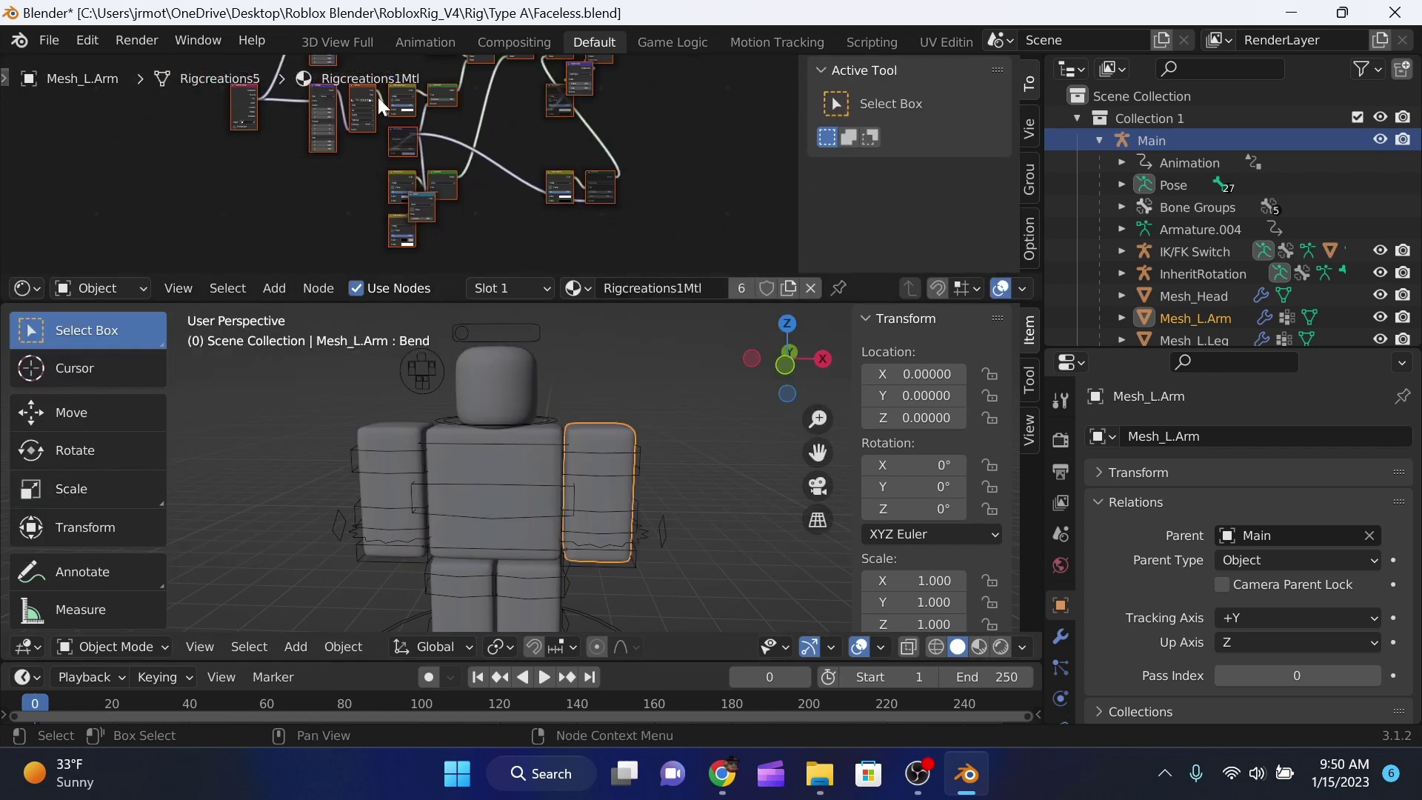
middle_click_drag(435, 156, 527, 157)
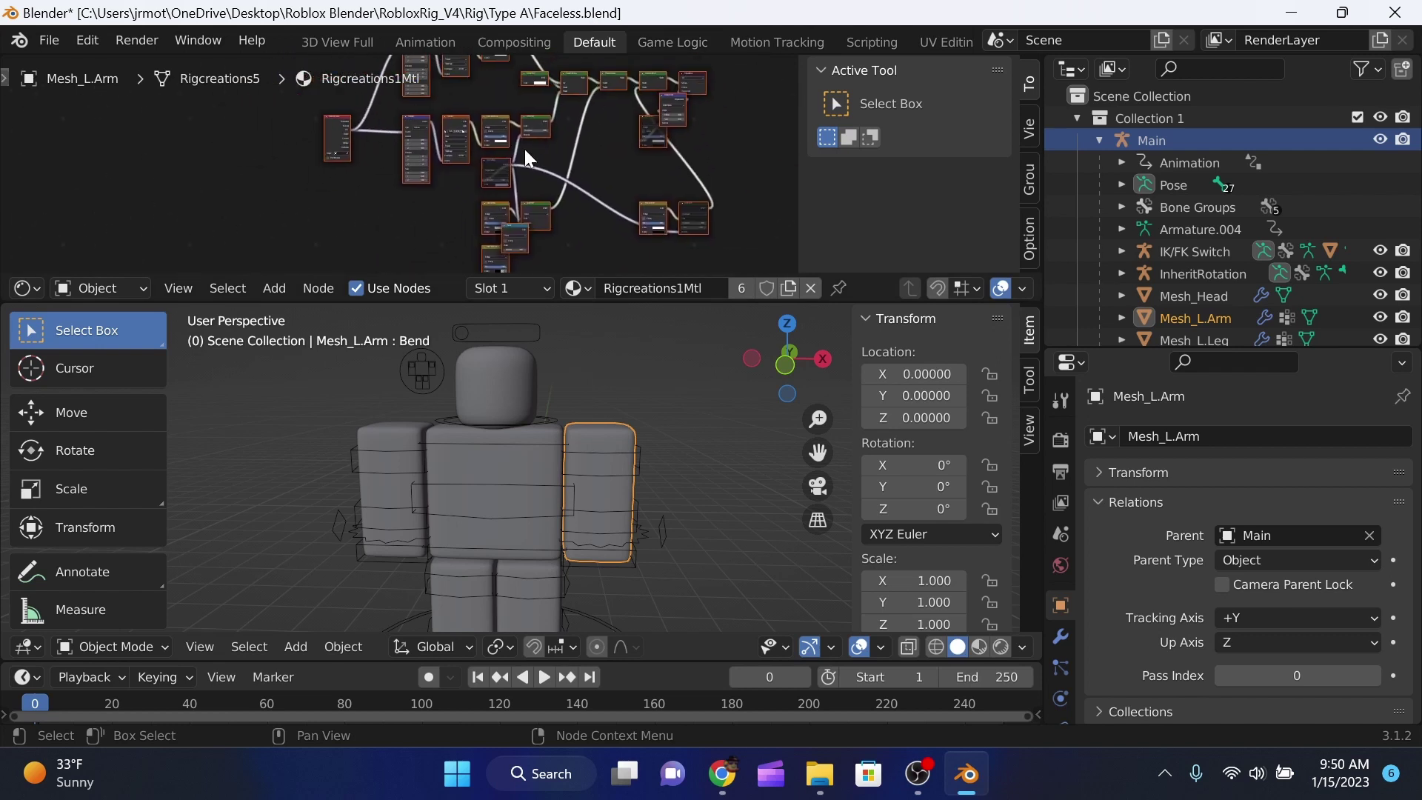
scroll(584, 176, "up", 6)
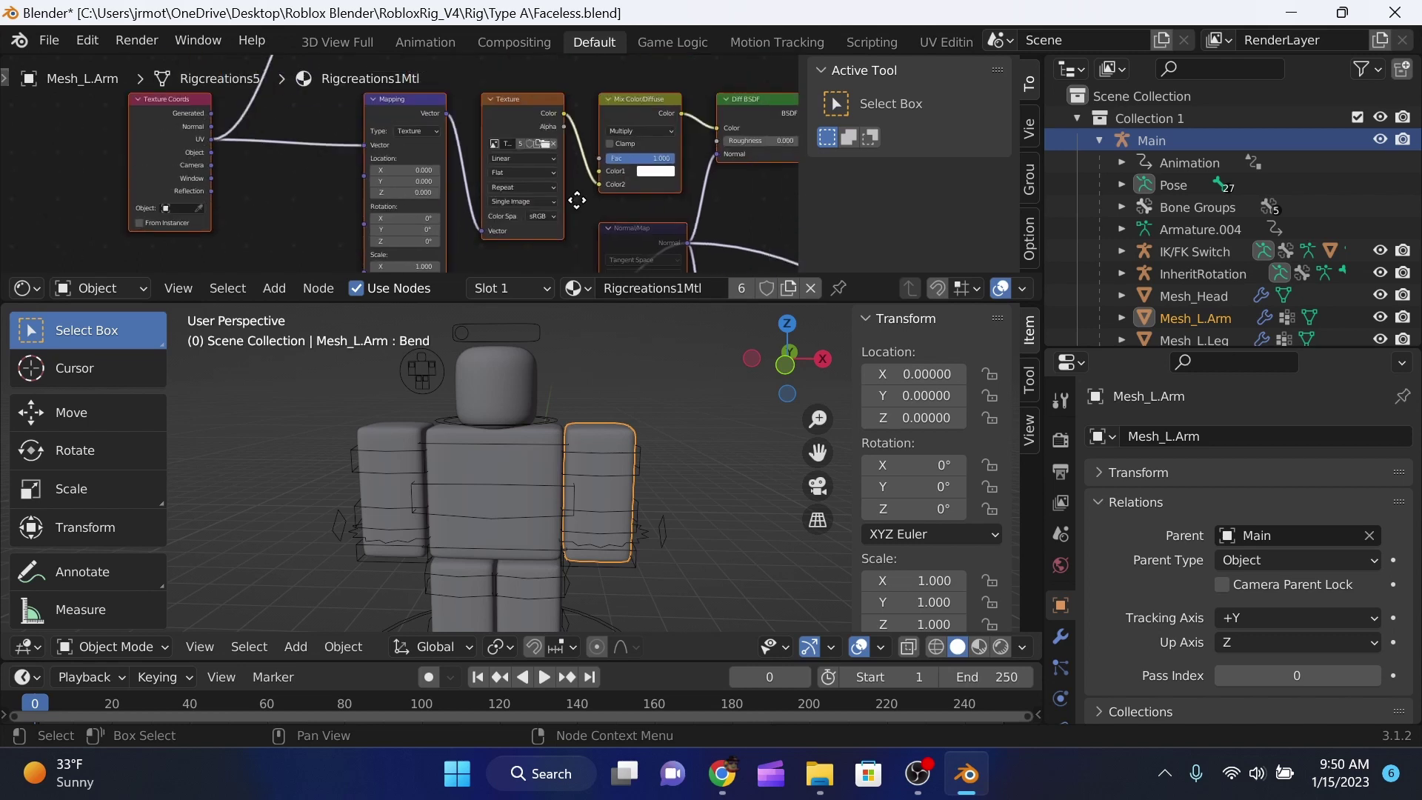
scroll(690, 210, "up", 3)
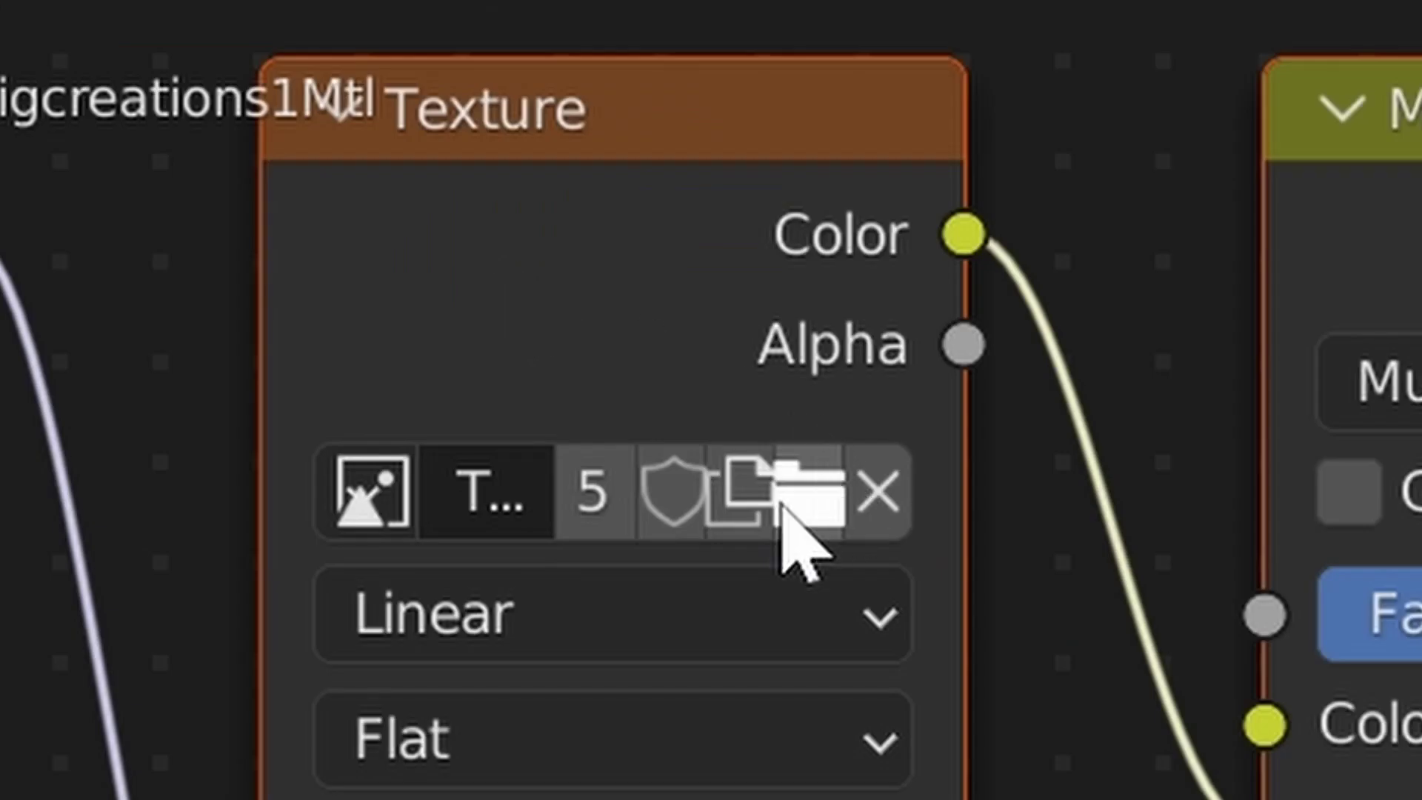
left_click(520, 173)
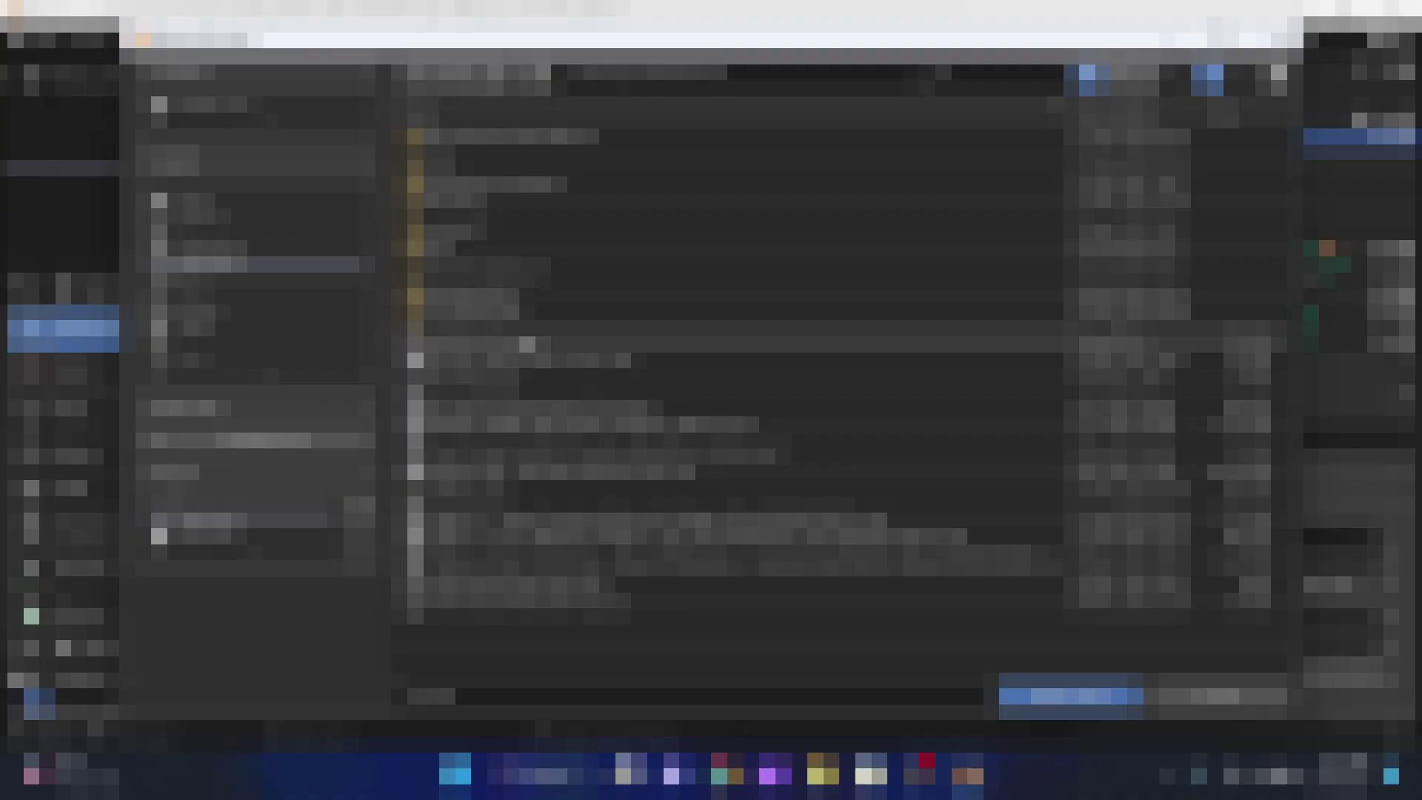
double_click(527, 340)
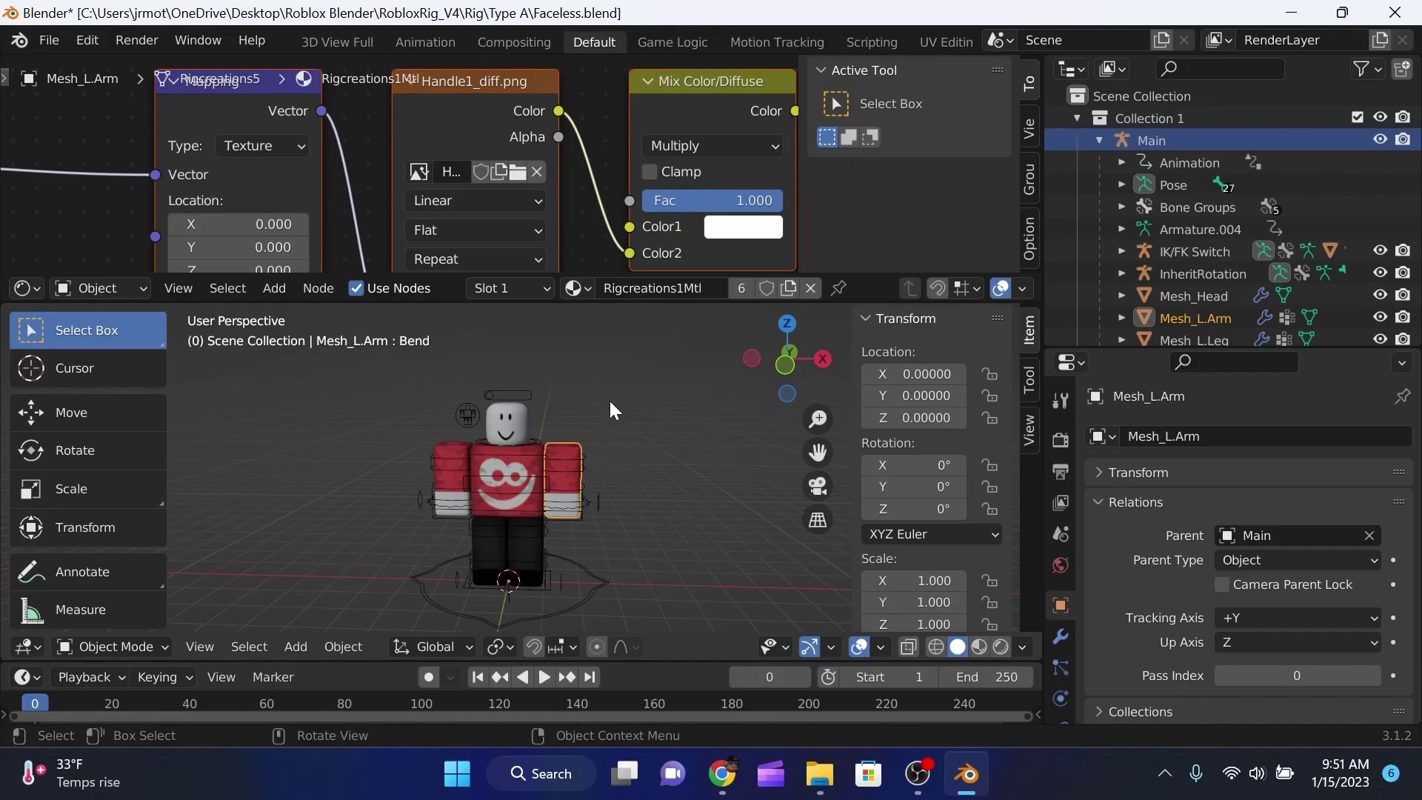
- Remove the Shader Editor area so that a single 3D viewport shows the textured character from the front
scroll(619, 412, "up", 5)
scroll(623, 416, "down", 4)
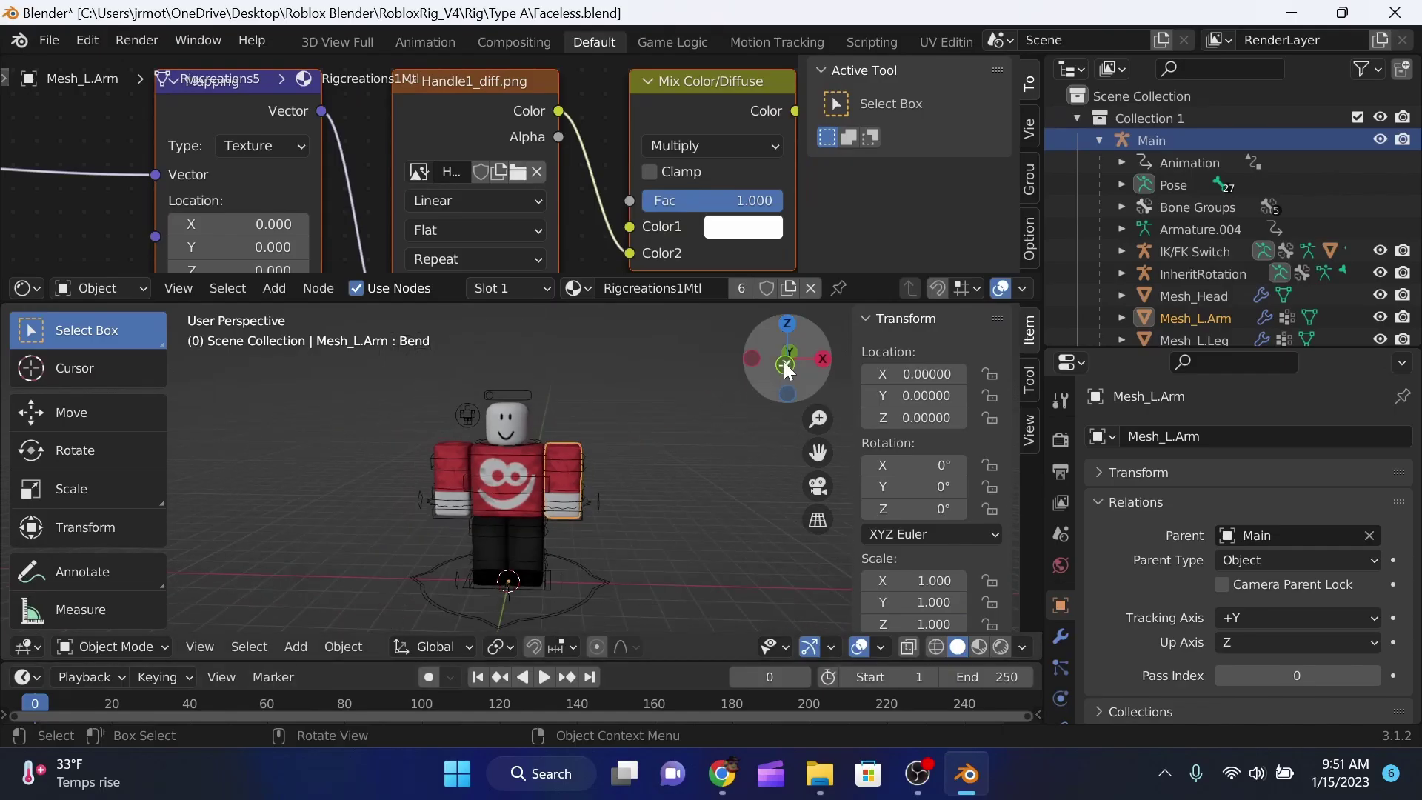
left_click_drag(783, 362, 791, 374)
left_click_drag(1040, 306, 1030, 232)
key("ctrl+space")
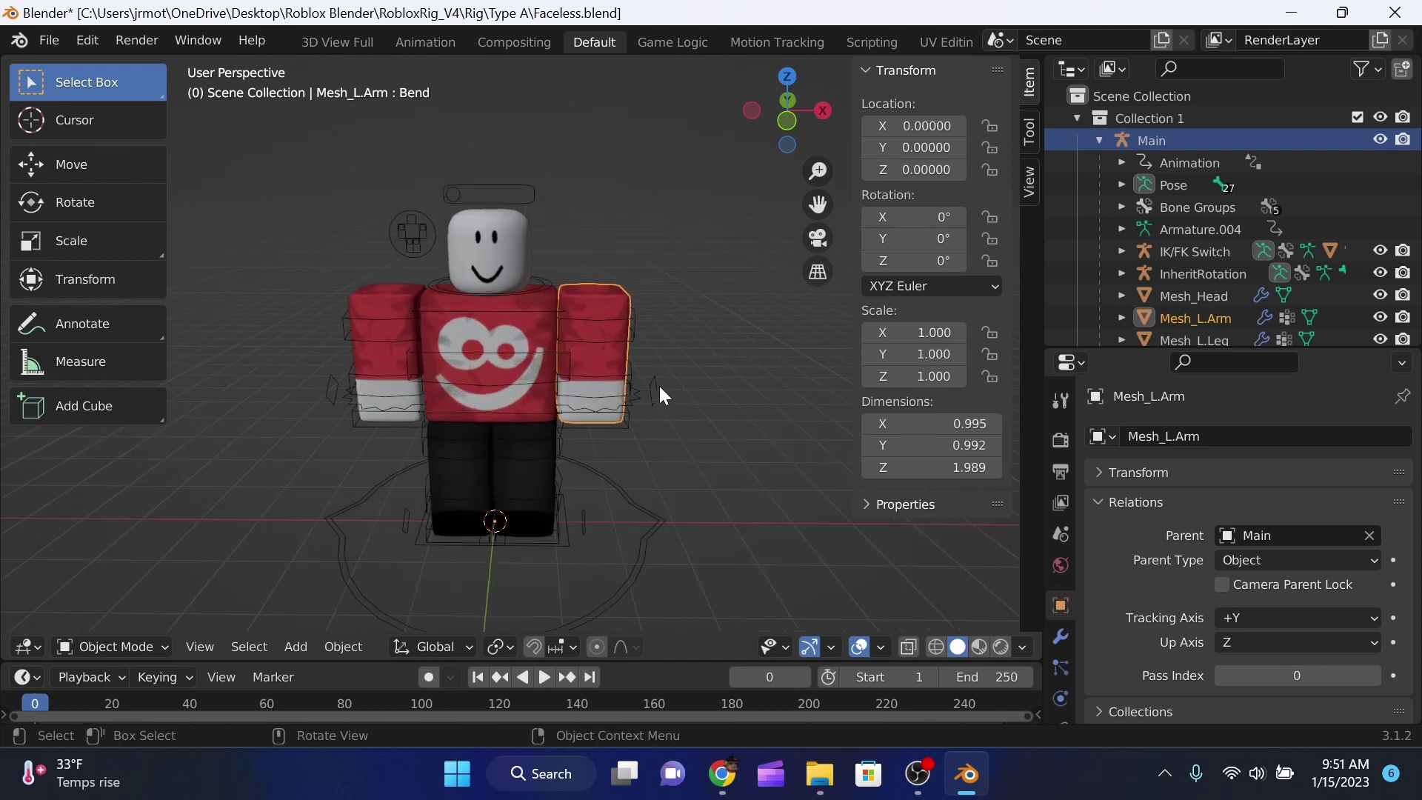
left_click_drag(772, 135, 773, 132)
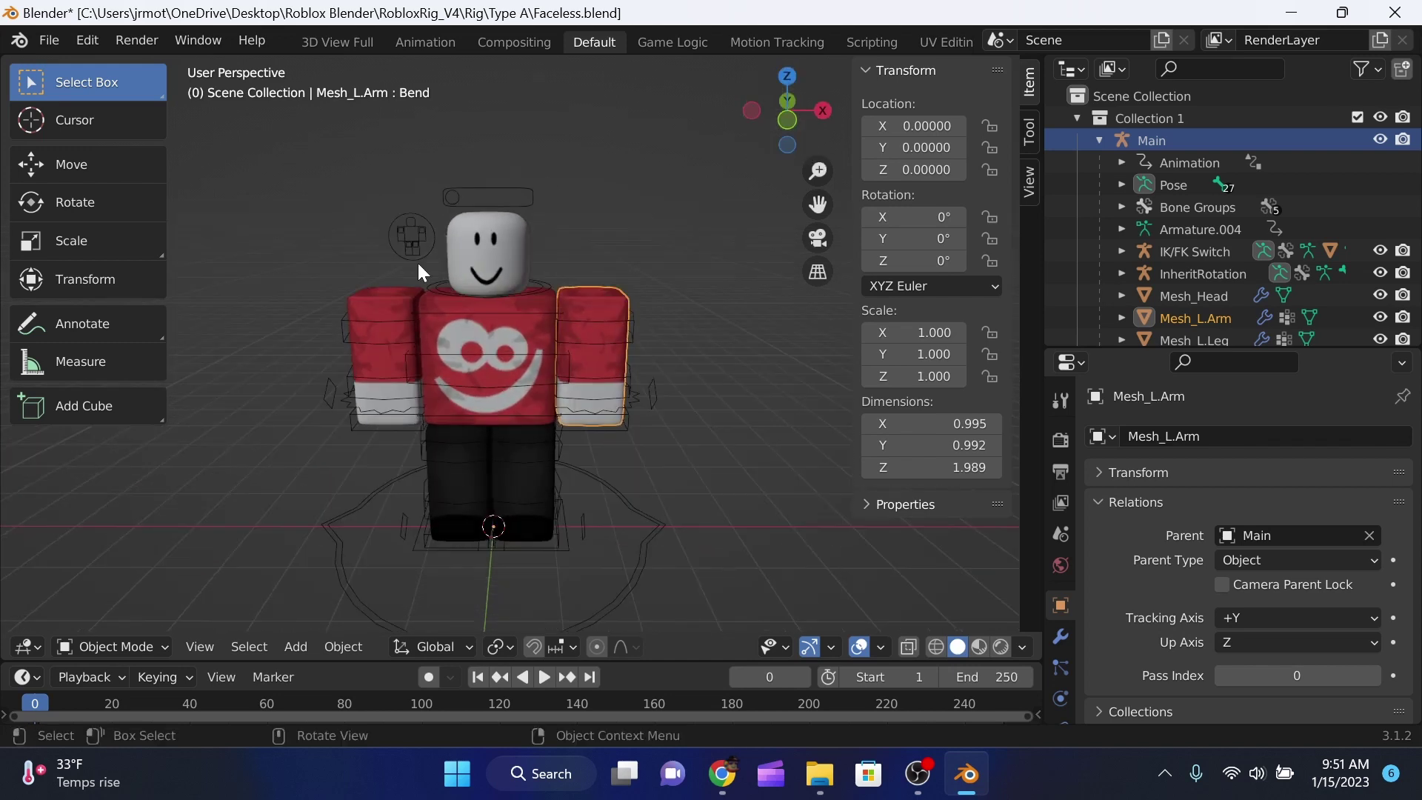
- Import the exported accessories into the scene as a Wavefront (.obj) file
left_click(50, 40)
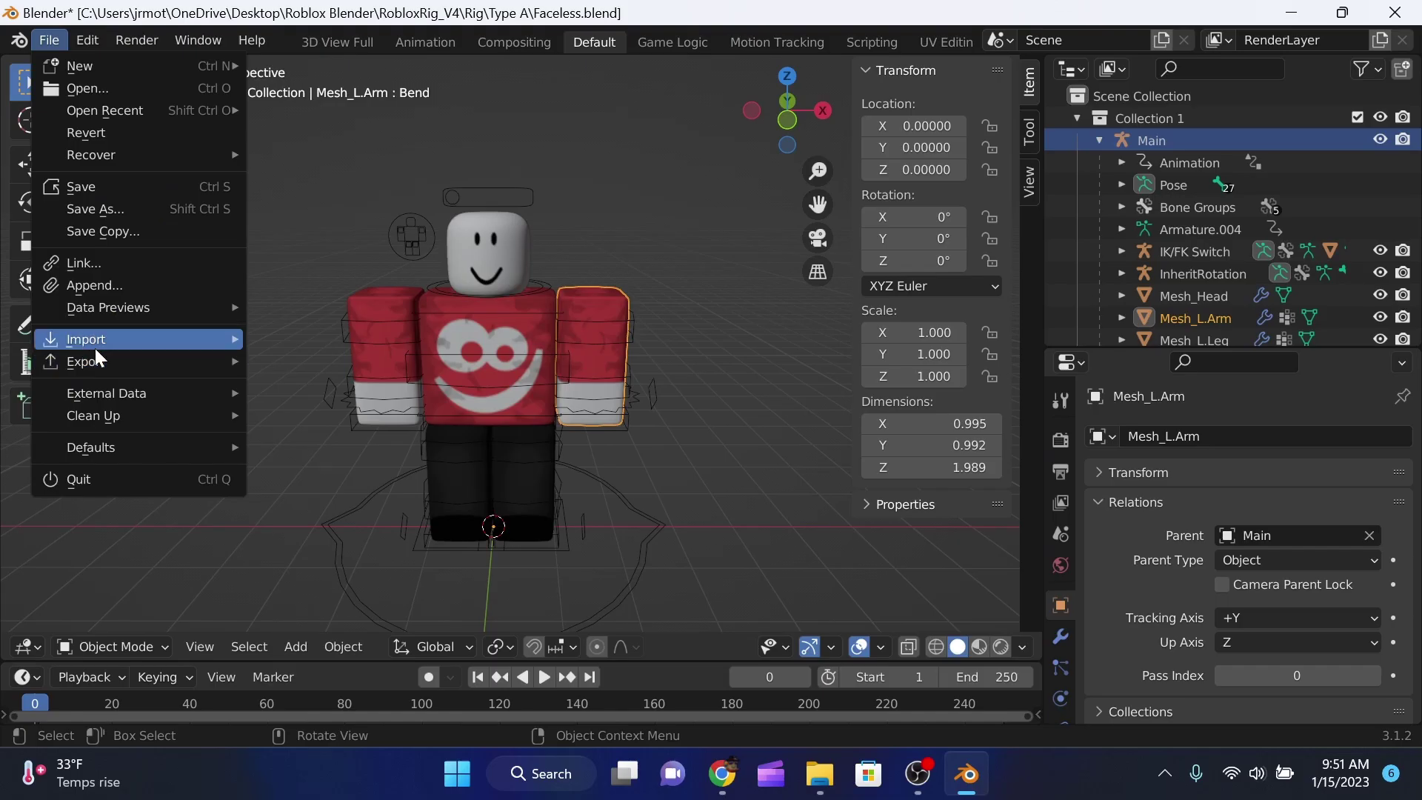
mouse_move(95, 342)
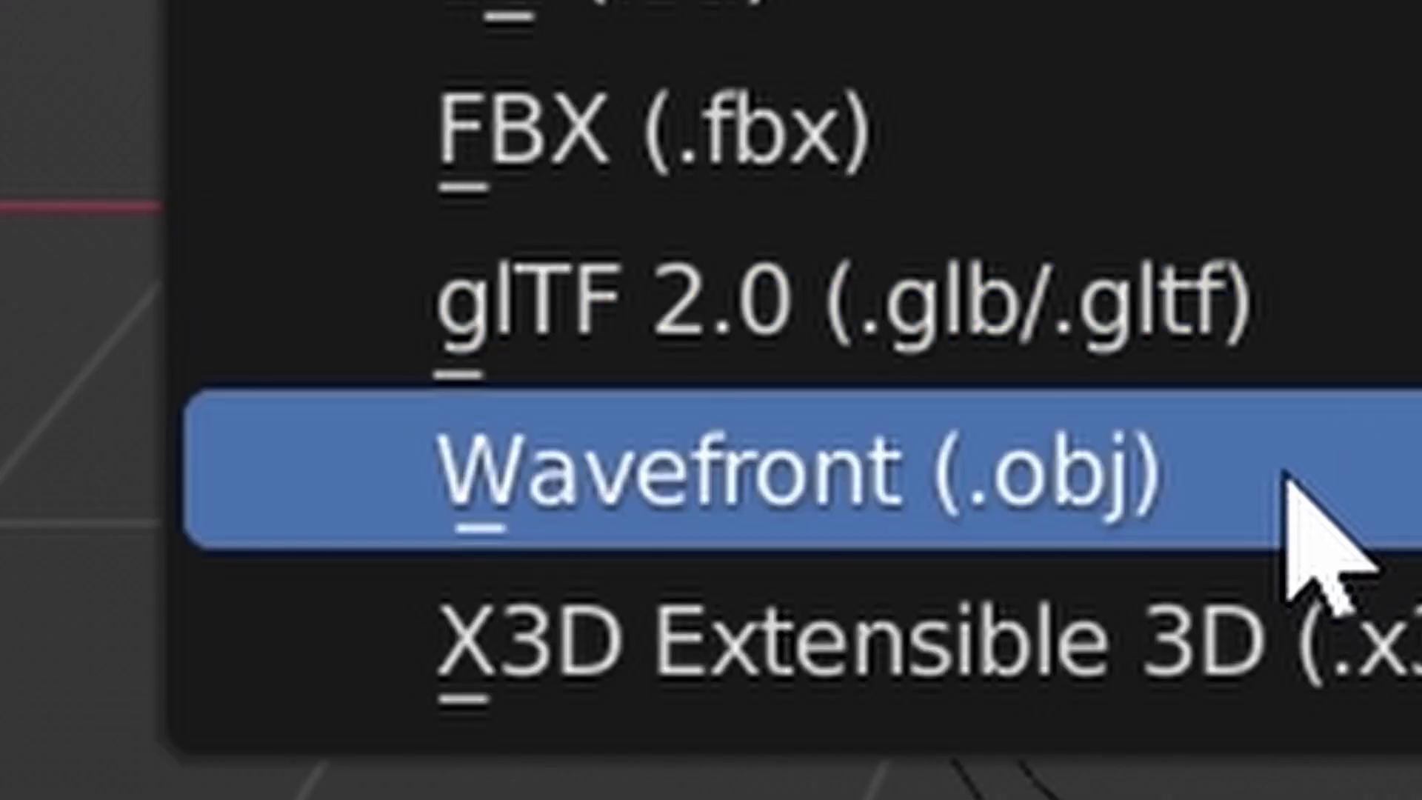
left_click(393, 563)
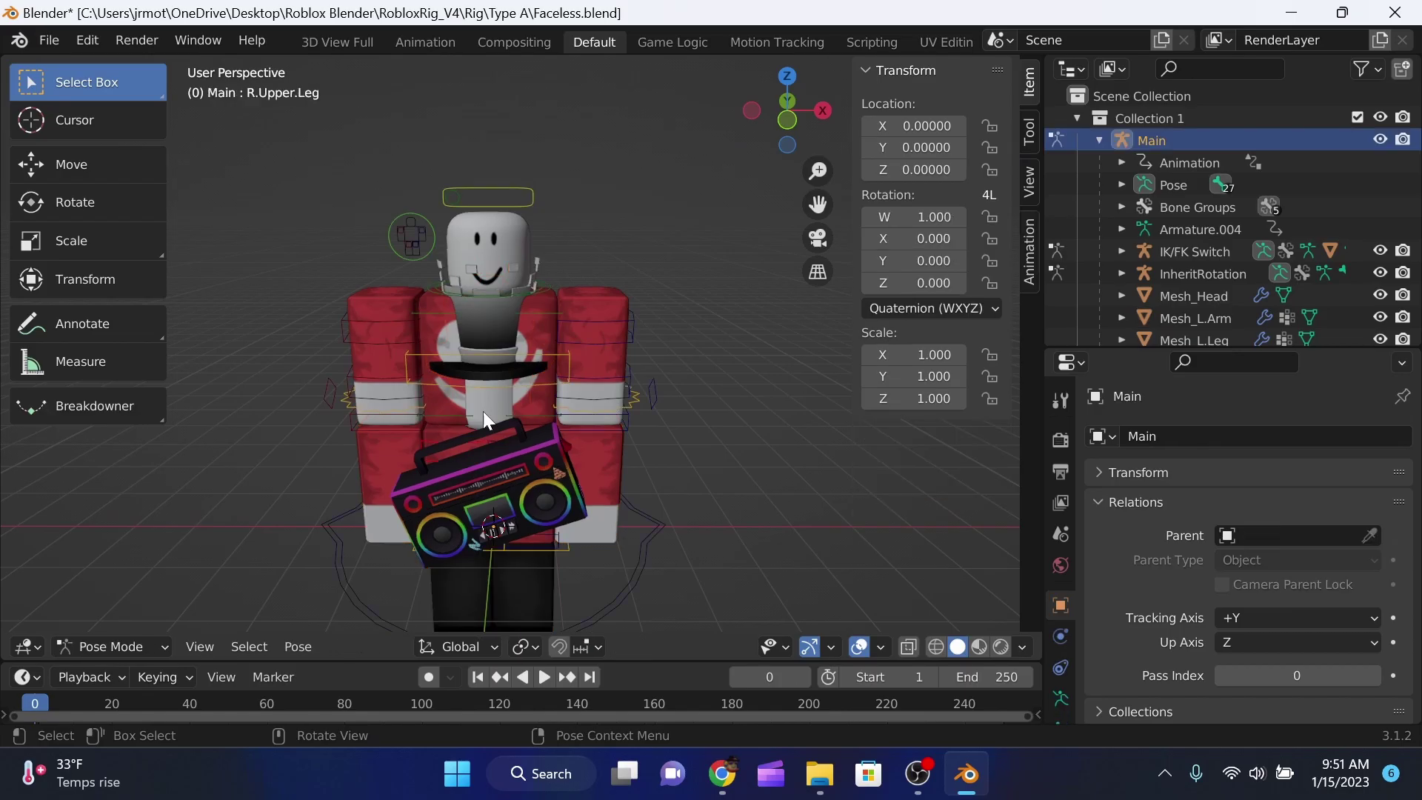
- Move the imported accessories up along the global Z axis by about 1.66 so the hat sits on the head
right_click(486, 468)
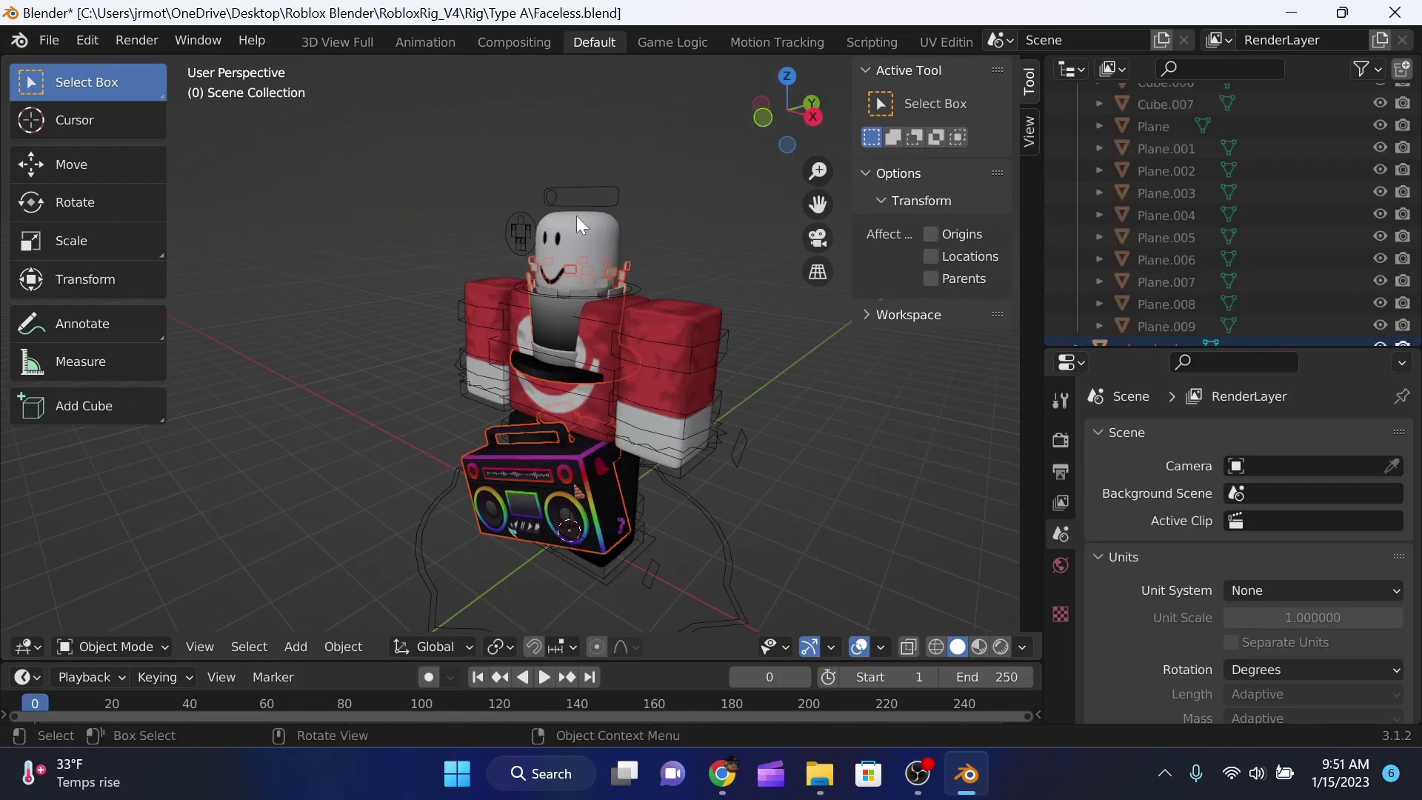
left_click(111, 160)
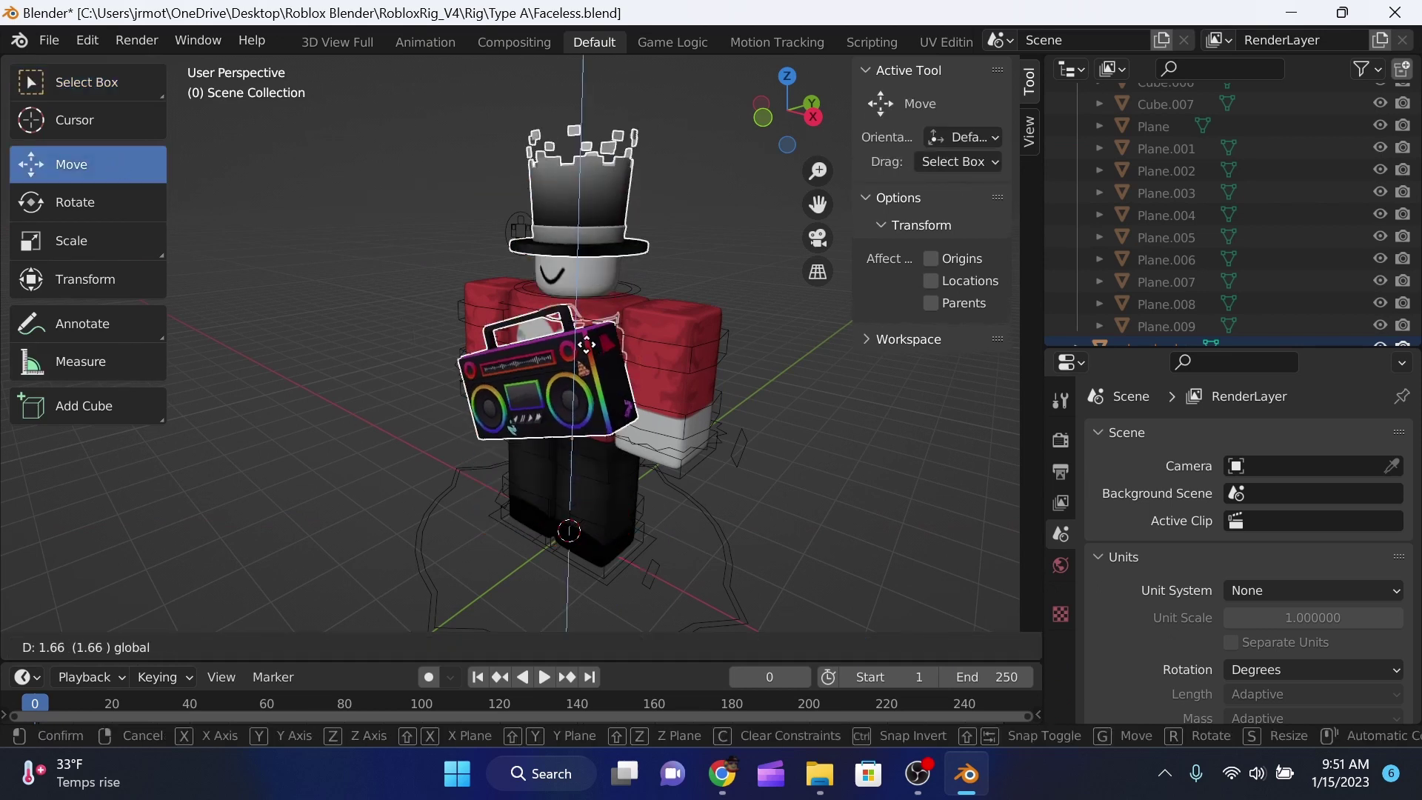
left_click_drag(474, 348, 475, 322)
left_click_drag(764, 138, 768, 126)
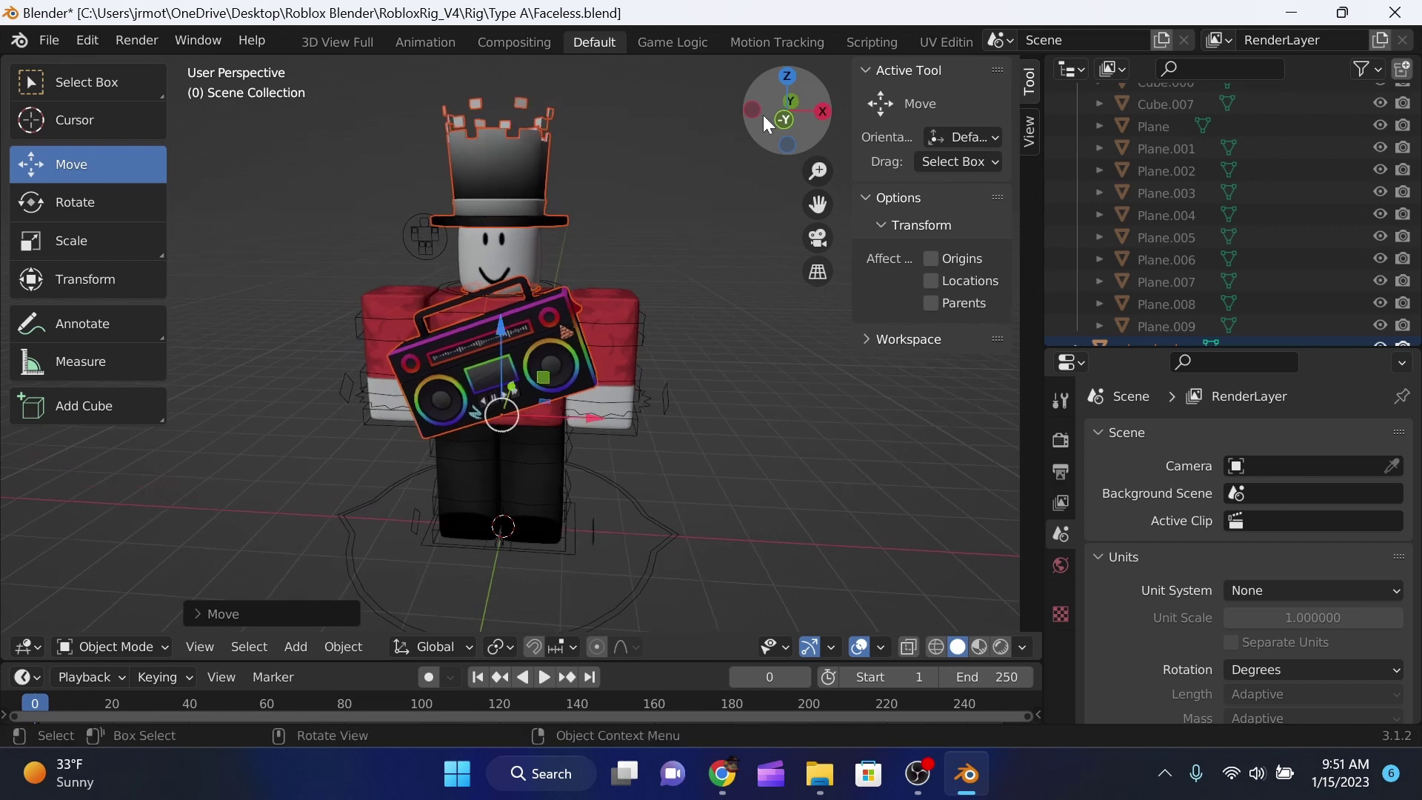
- Rotate the accessories around the global Z axis until the camera hangs on the chest and the boombox on the back
key("r")
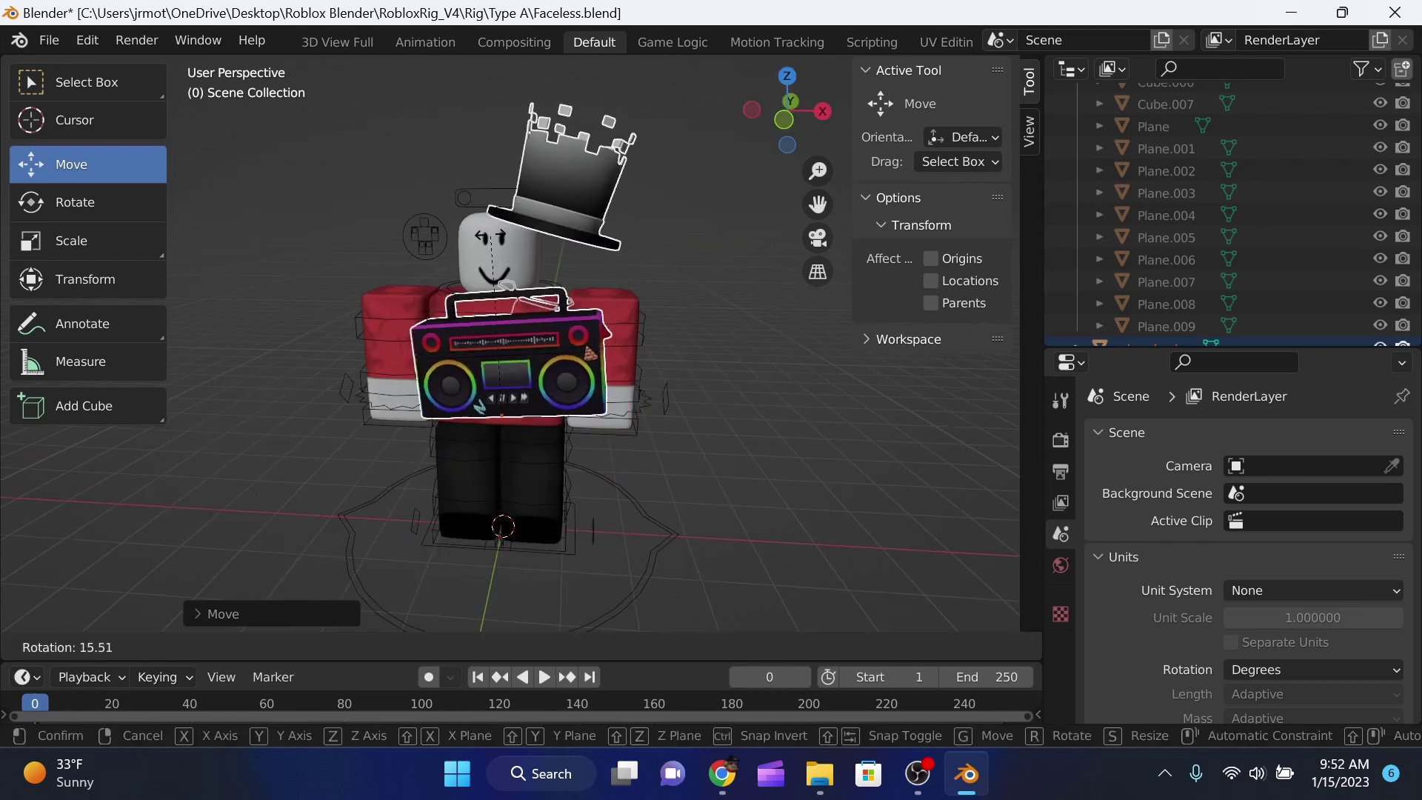
key("z")
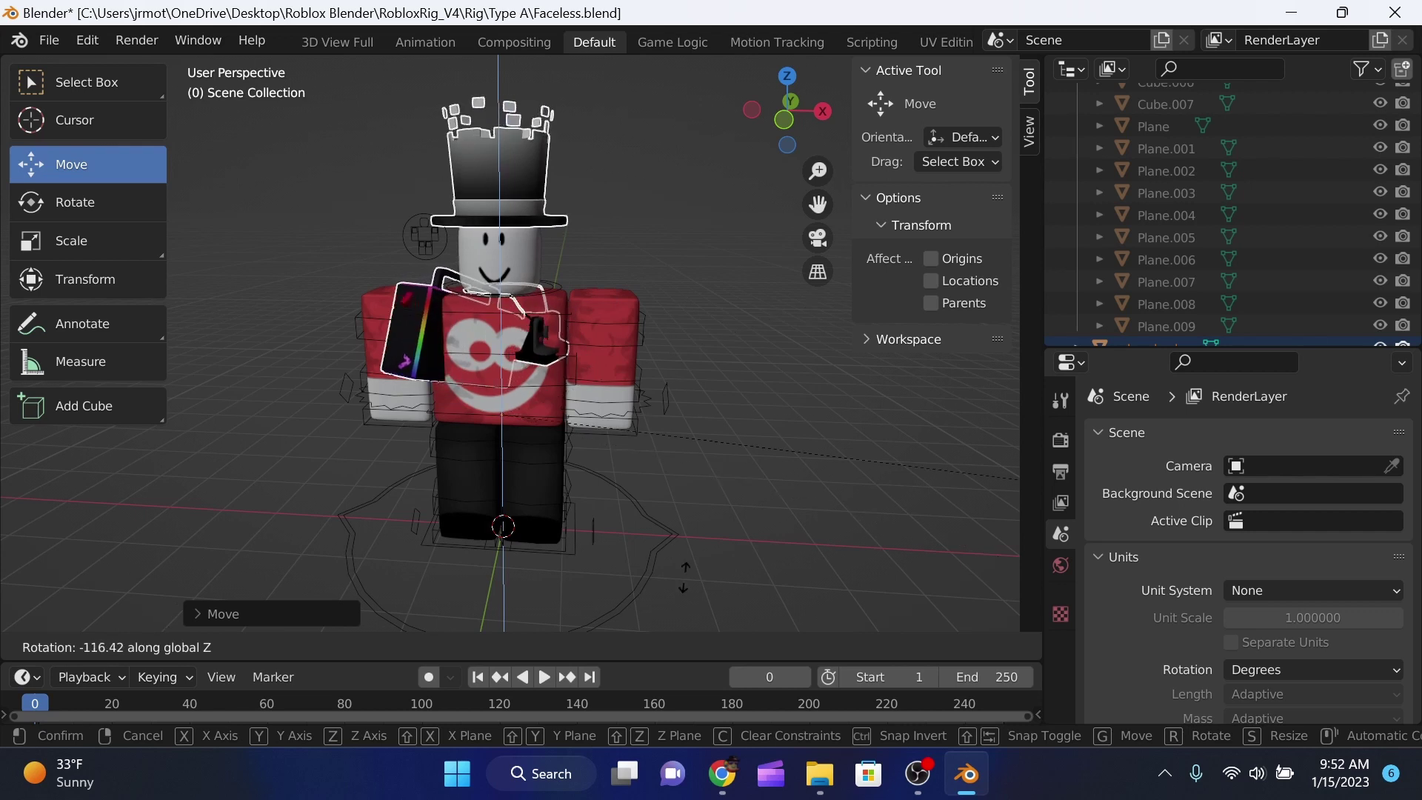
left_click(714, 321)
left_click_drag(787, 111, 796, 285)
scroll(642, 353, "up", 6)
scroll(629, 415, "down", 6)
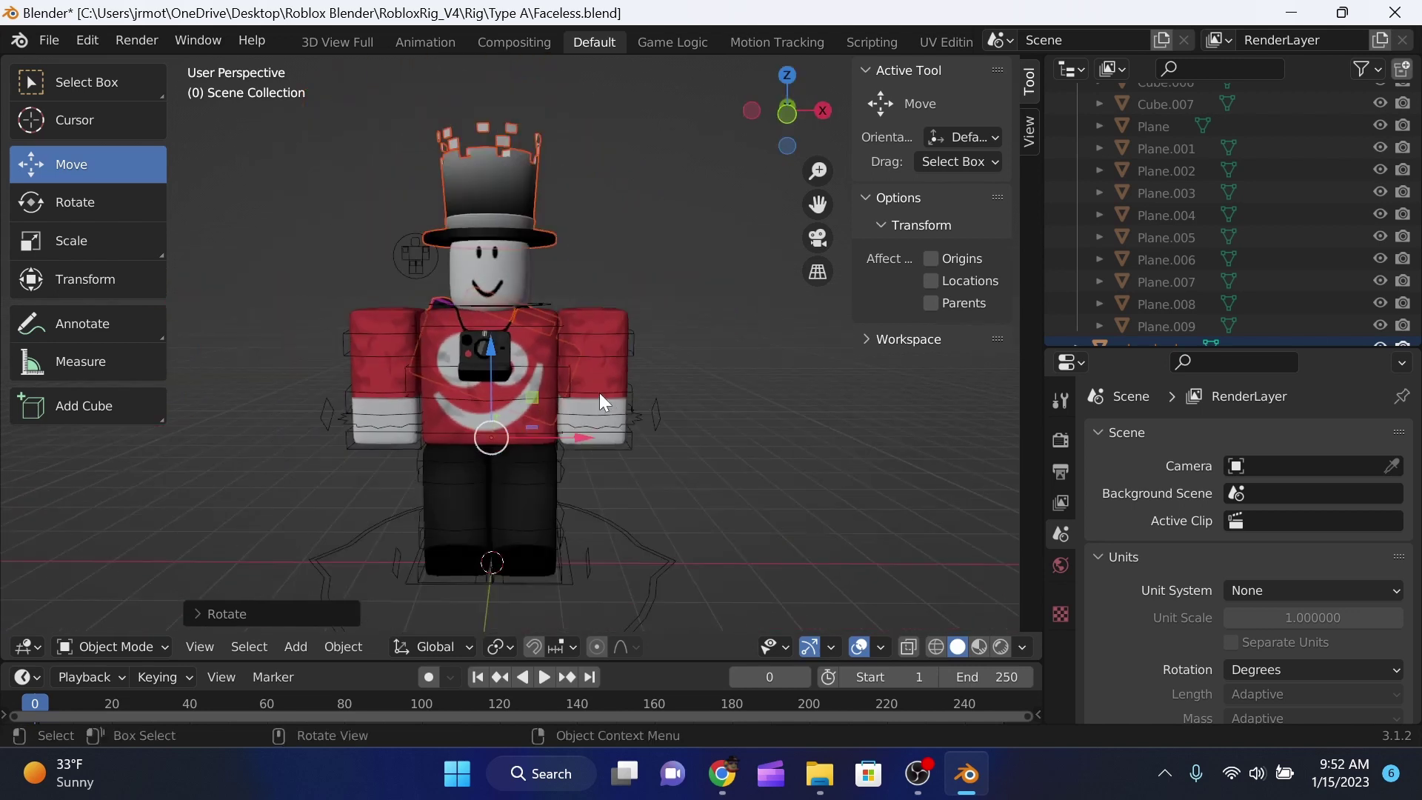
- In Pose Mode, rotate the L.Upper.Arm bone so the character's left arm swings outward from the torso
left_click(578, 342)
key("ctrl+Tab")
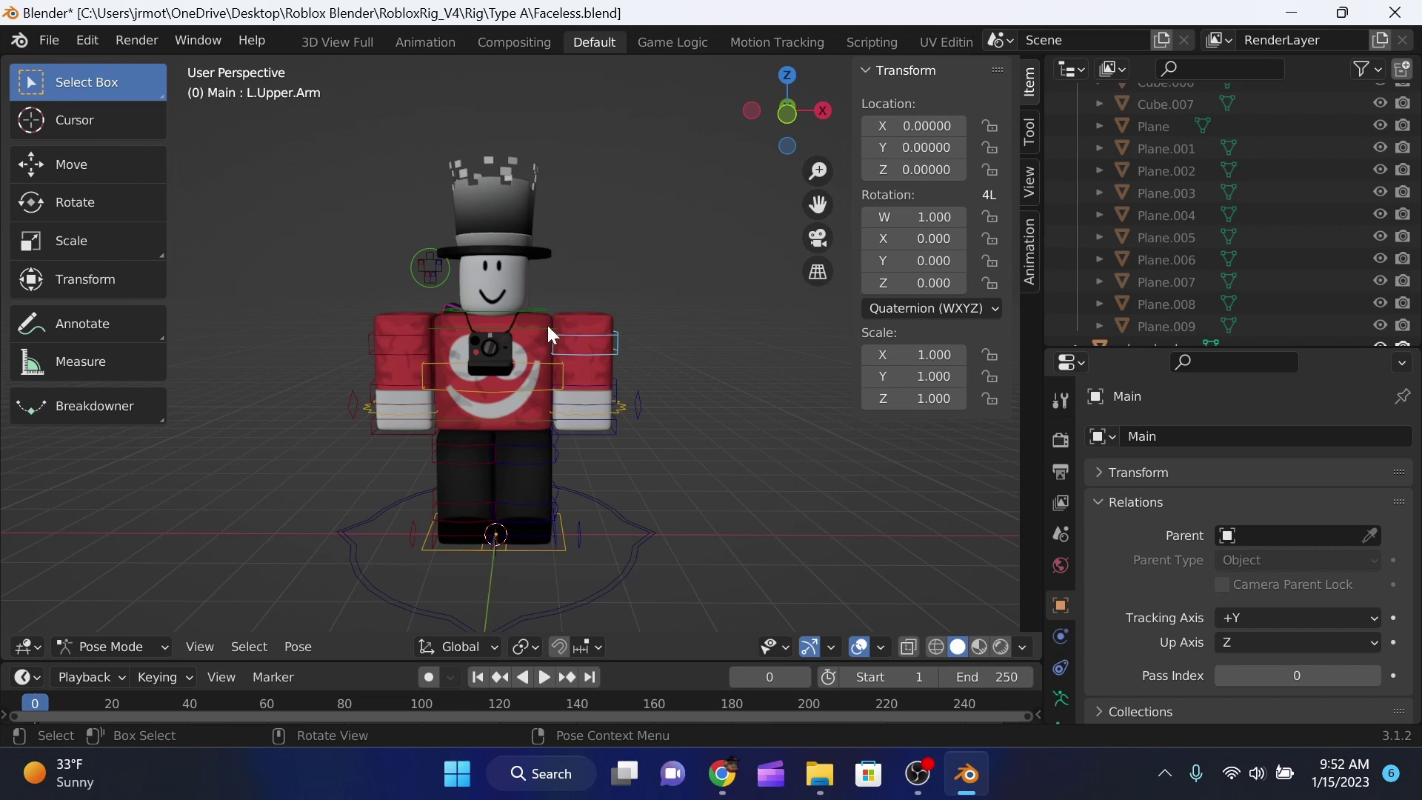
left_click(103, 215)
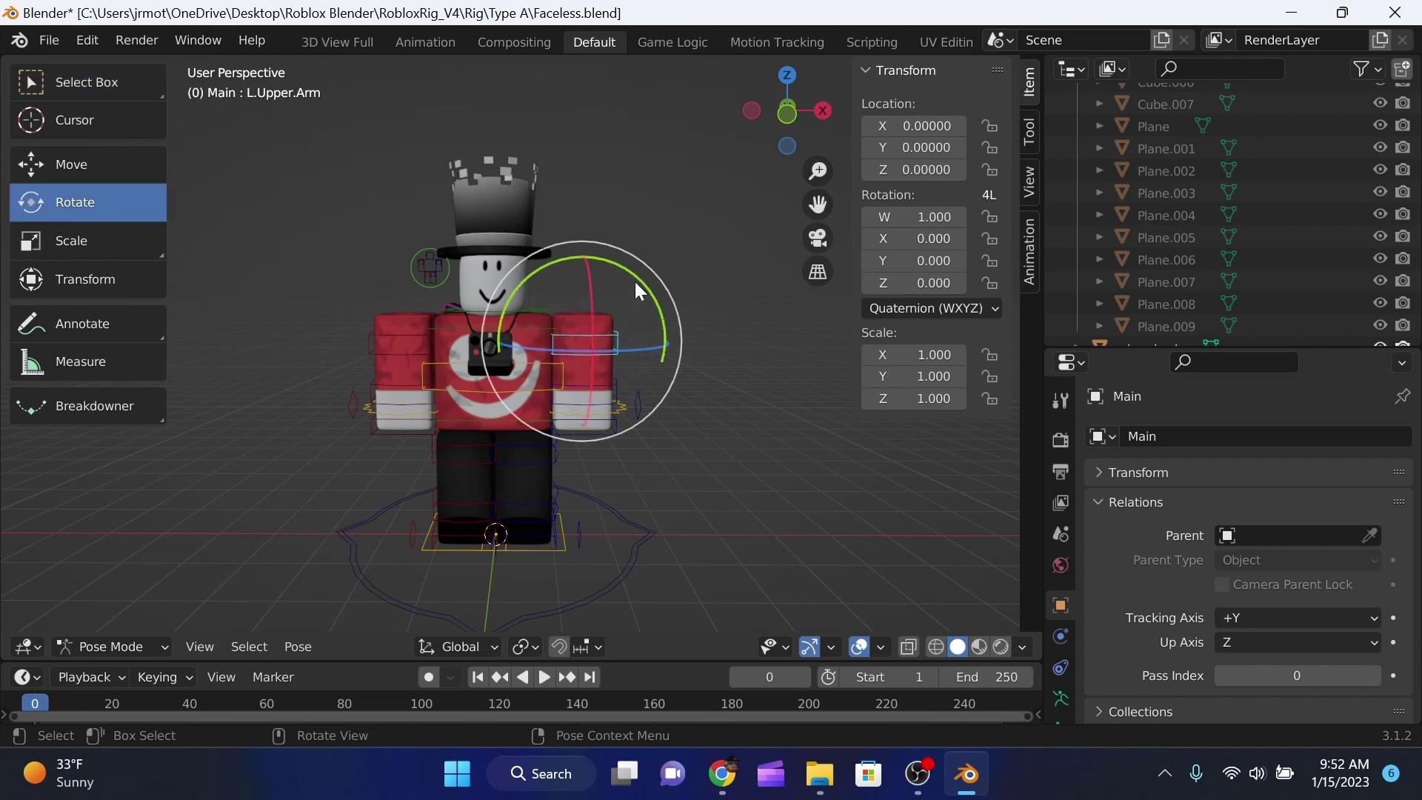
left_click_drag(634, 281, 599, 257)
- Bend the L.Lower.Arm bone forward to a rotation of about W 0.931, X -0.325, Y -0.168
left_click(601, 412)
left_click_drag(798, 119, 658, 152)
left_click(676, 437)
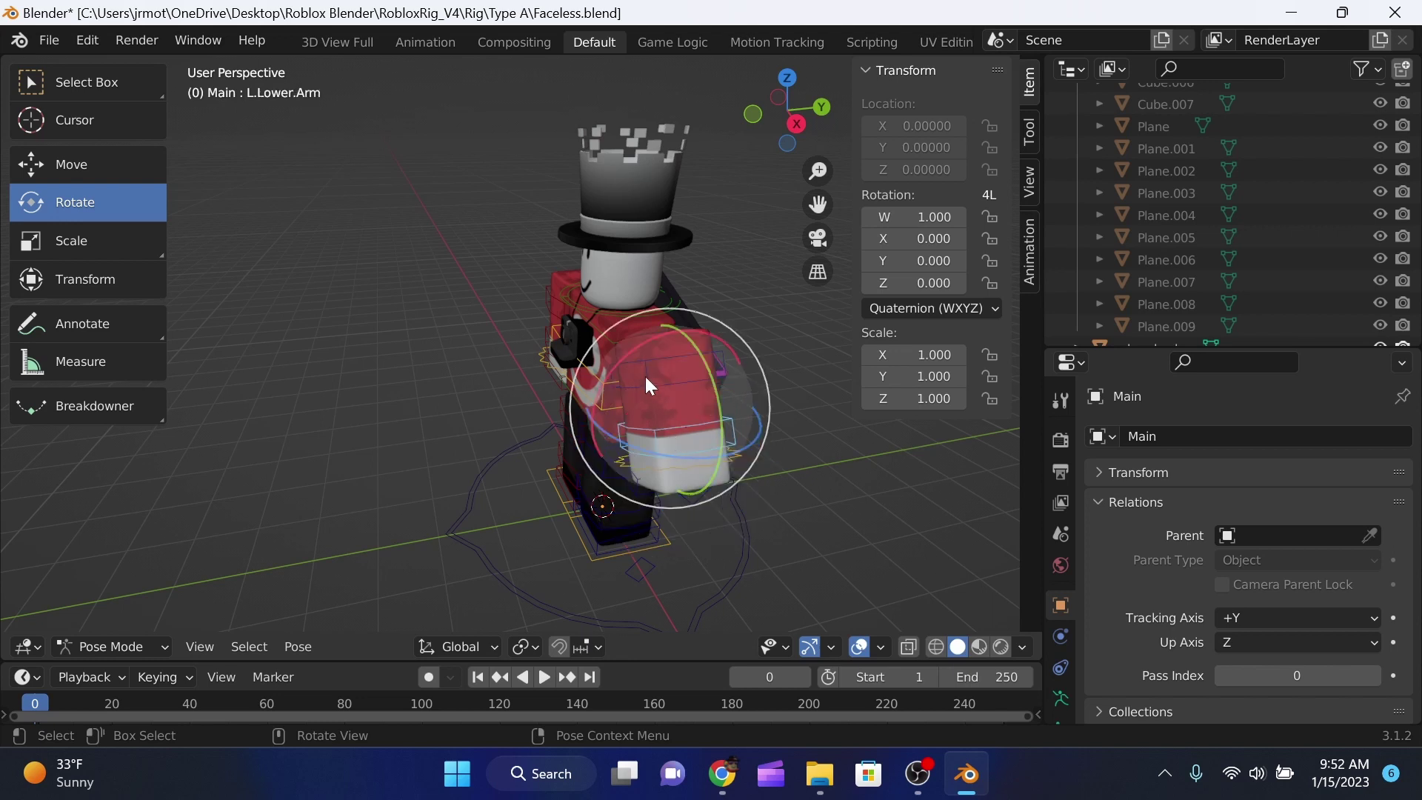
left_click_drag(616, 359, 667, 375)
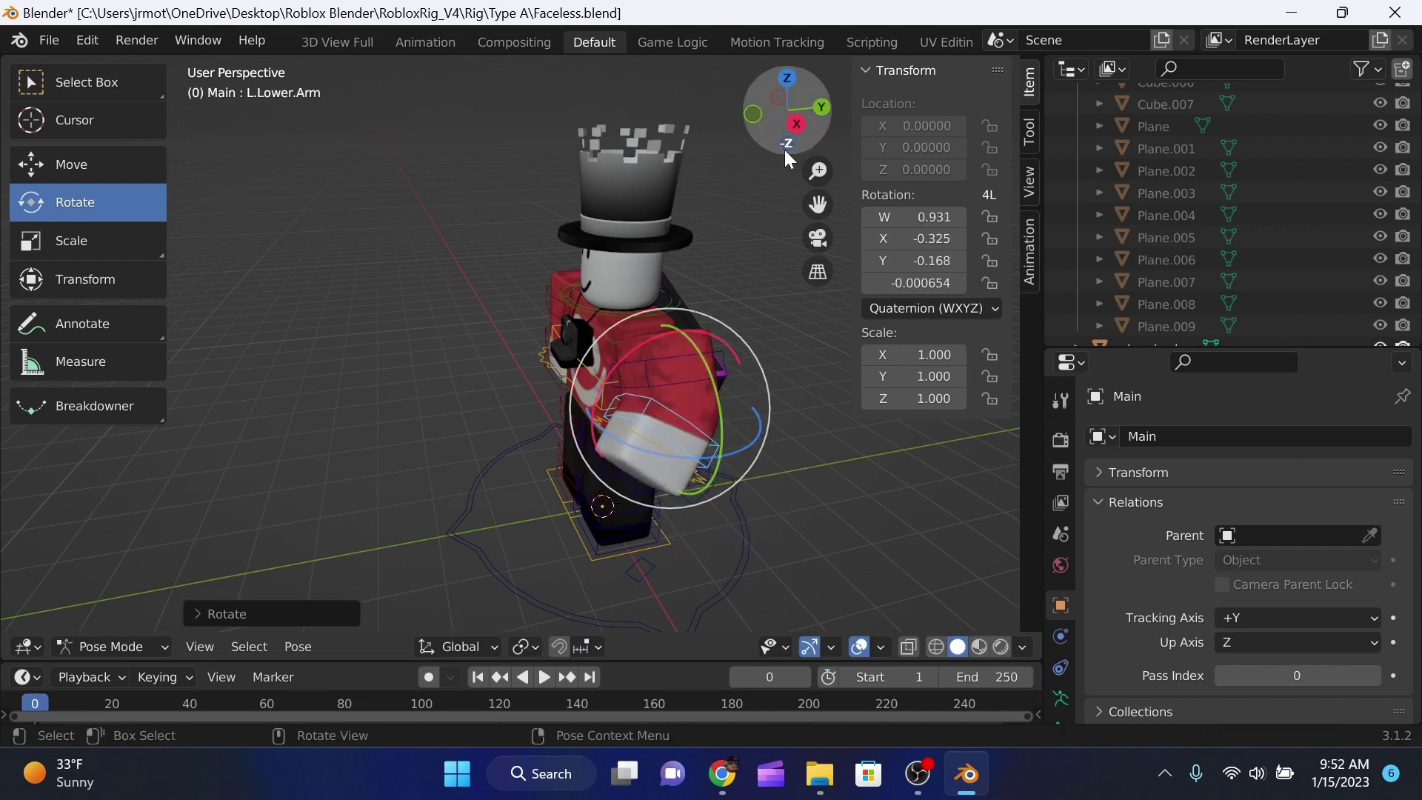
- Rotate the R.Upper.Arm bone outward from the torso to about W 0.984, Z 0.178
mouse_move(781, 115)
left_mouse_down()
mouse_move(748, 112)
mouse_move(780, 120)
left_mouse_up()
left_click(374, 332)
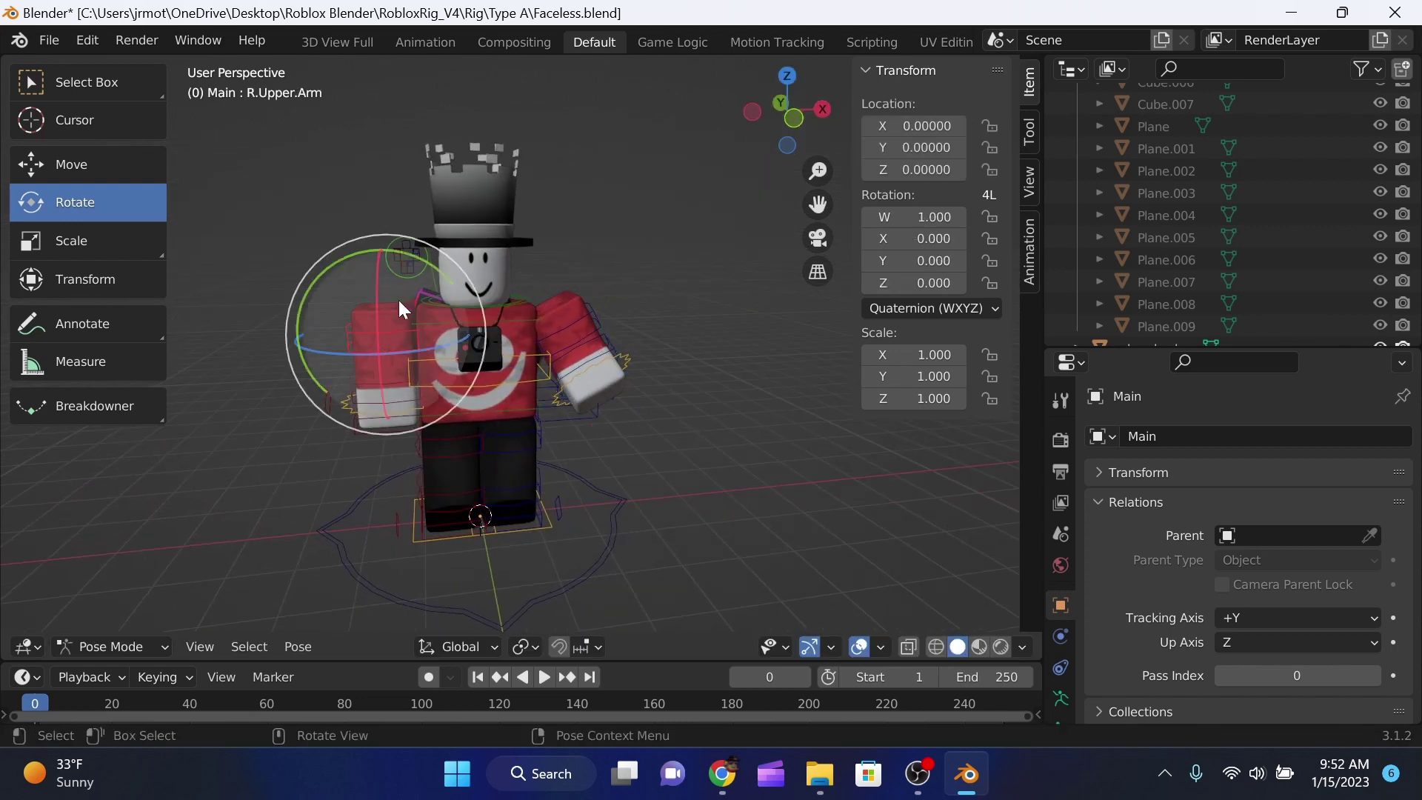
left_click_drag(417, 262, 474, 261)
- Bend the R.Lower.Arm bone forward to a rotation of about W 0.951, X -0.290, Y 0.109
left_click_drag(760, 92, 759, 92)
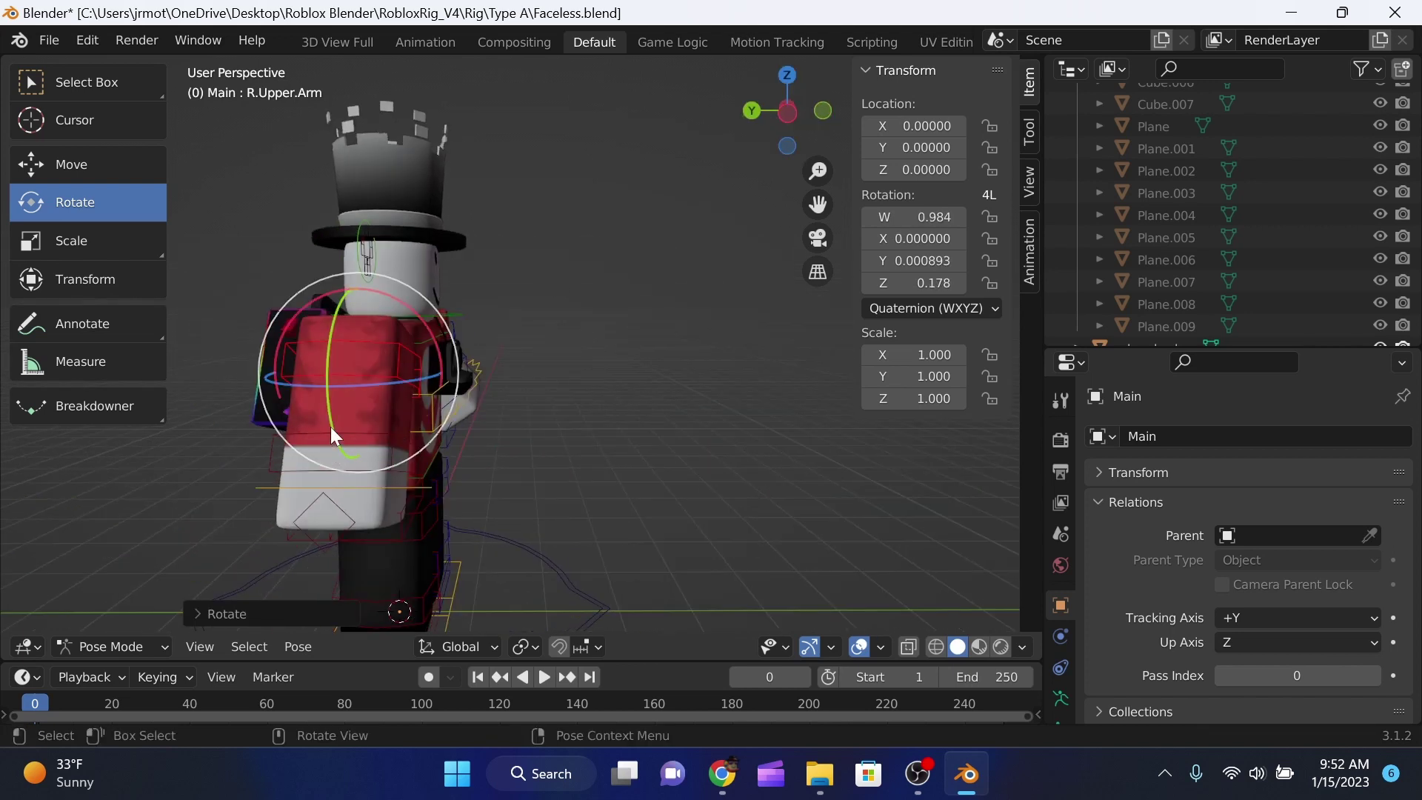
left_click(343, 442)
left_click_drag(416, 380, 379, 330)
left_click_drag(763, 145, 619, 154)
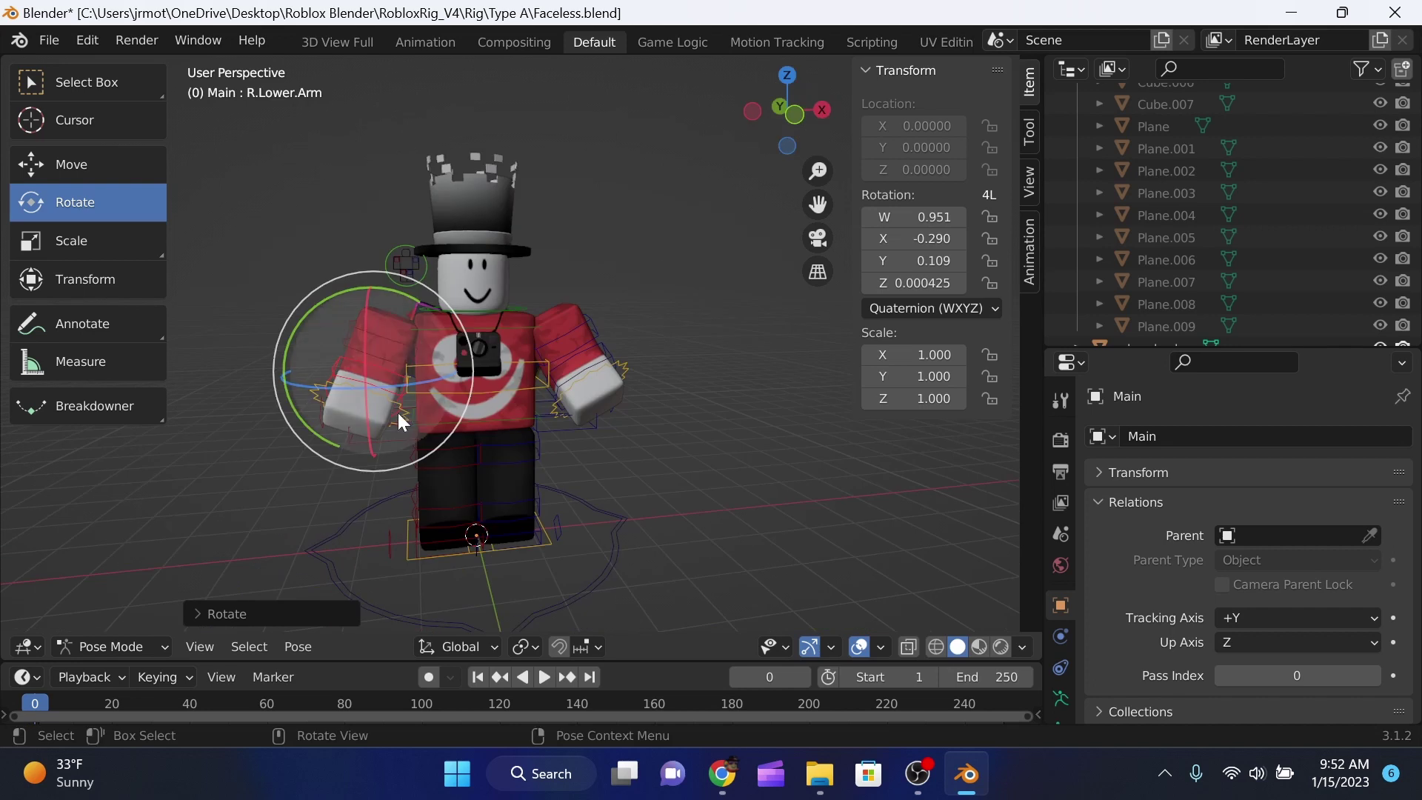
- Rotate the upper leg bones outward to spread the character's stance, with R.Upper.Leg at about W 0.998, Z 0.070
left_click(400, 408)
left_click_drag(365, 385, 368, 326)
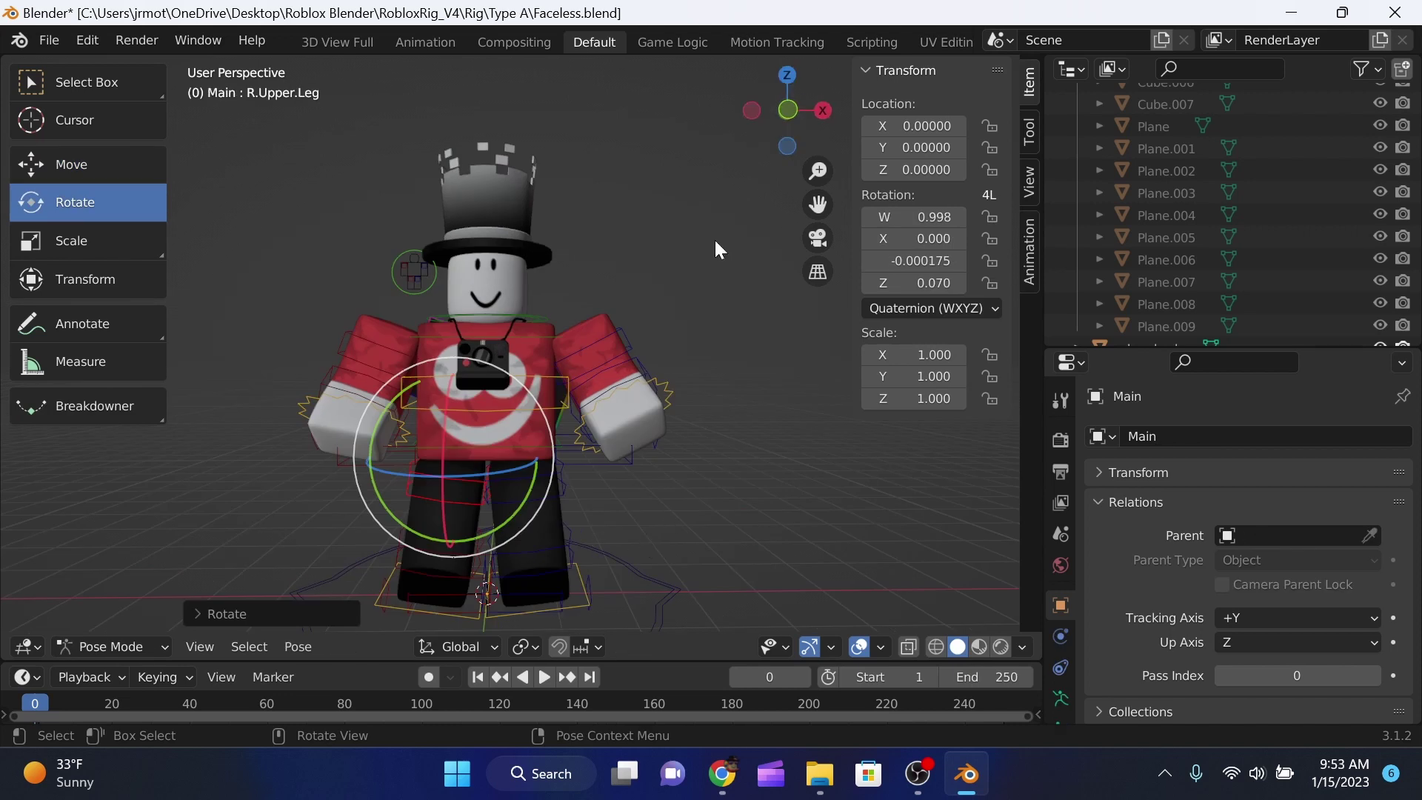
middle_click_drag(717, 250, 719, 420)
mouse_move(788, 112)
left_mouse_down()
mouse_move(922, 114)
mouse_move(815, 112)
left_mouse_up()
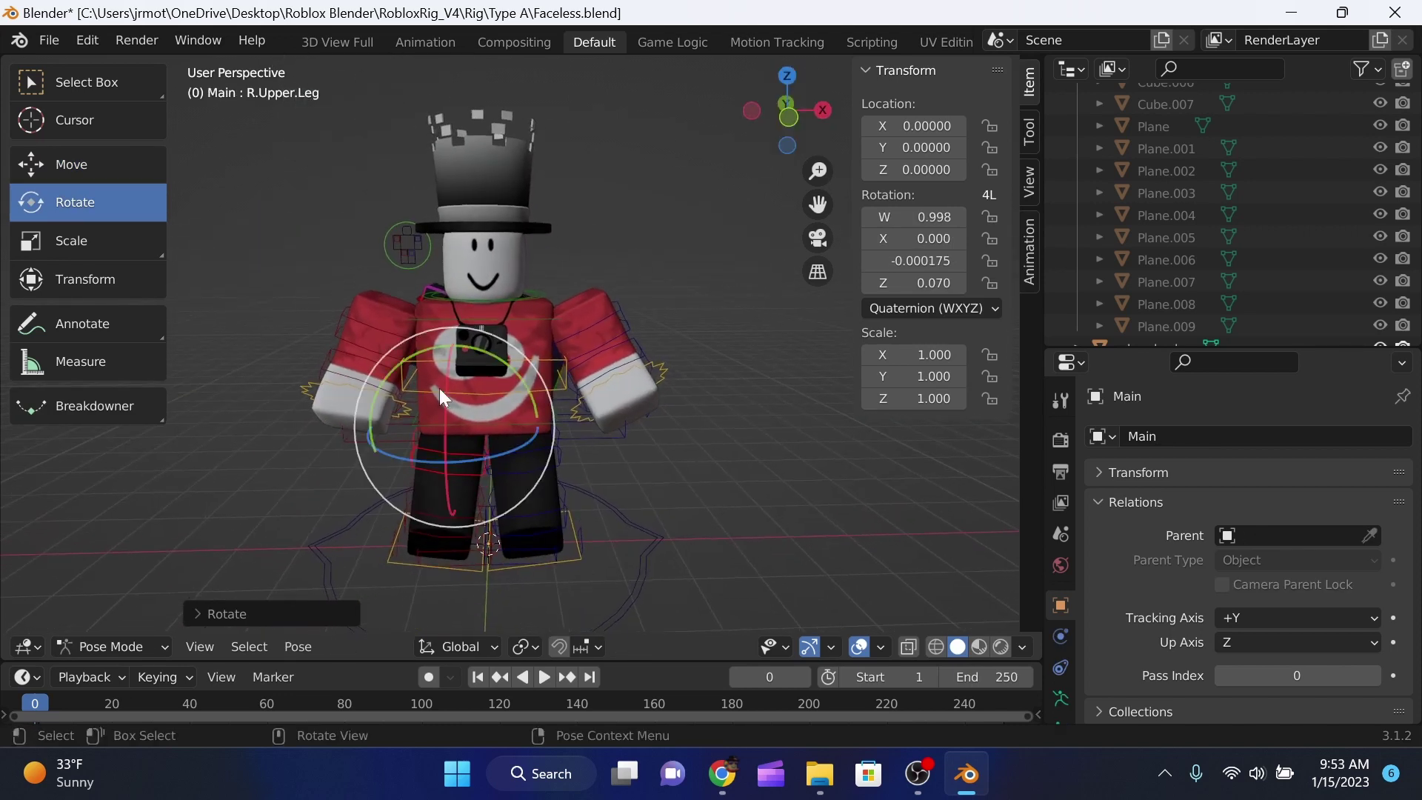
- Export the posed character as a Wavefront OBJ file named Faceless.obj into the Downloads folder
scroll(1296, 149, "up", 8)
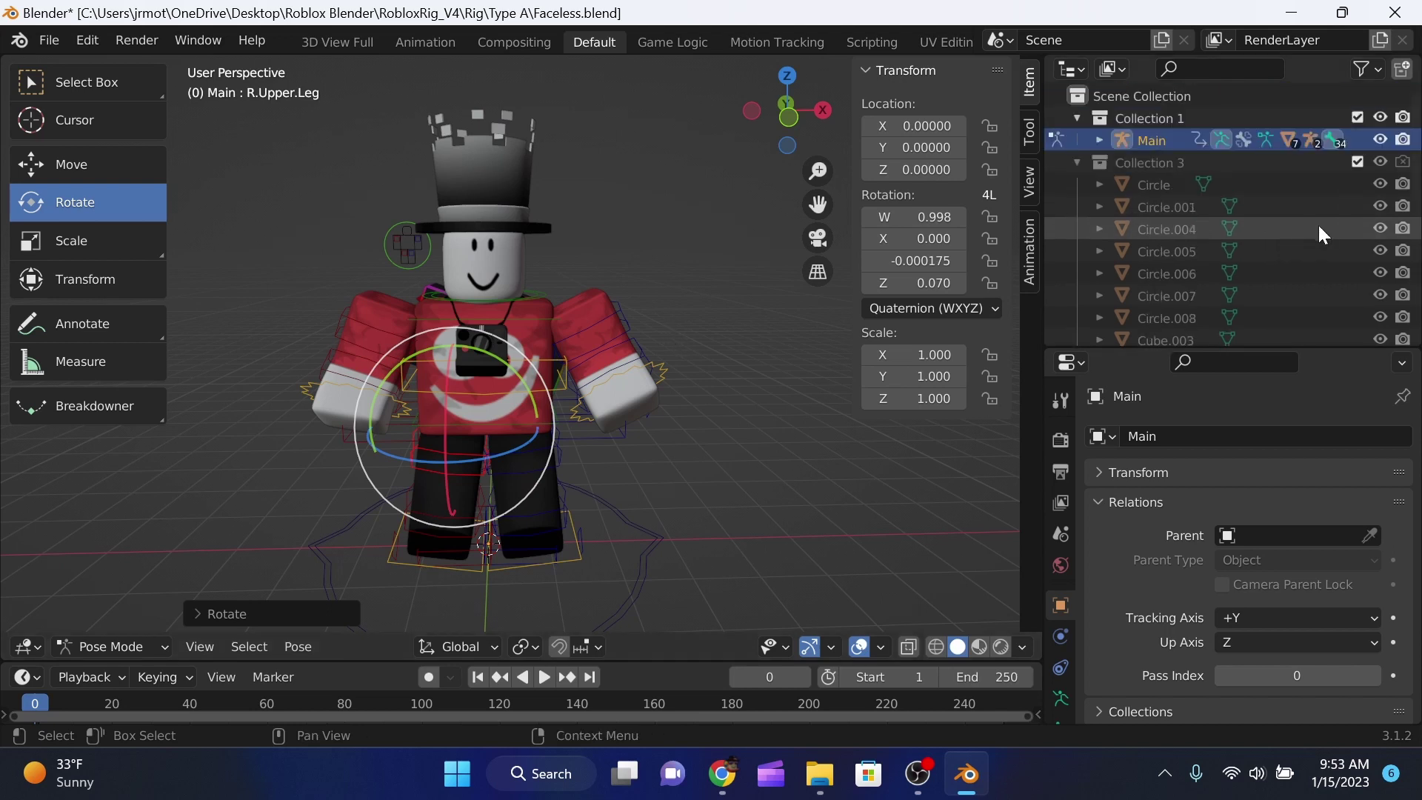
left_click(50, 43)
mouse_move(127, 361)
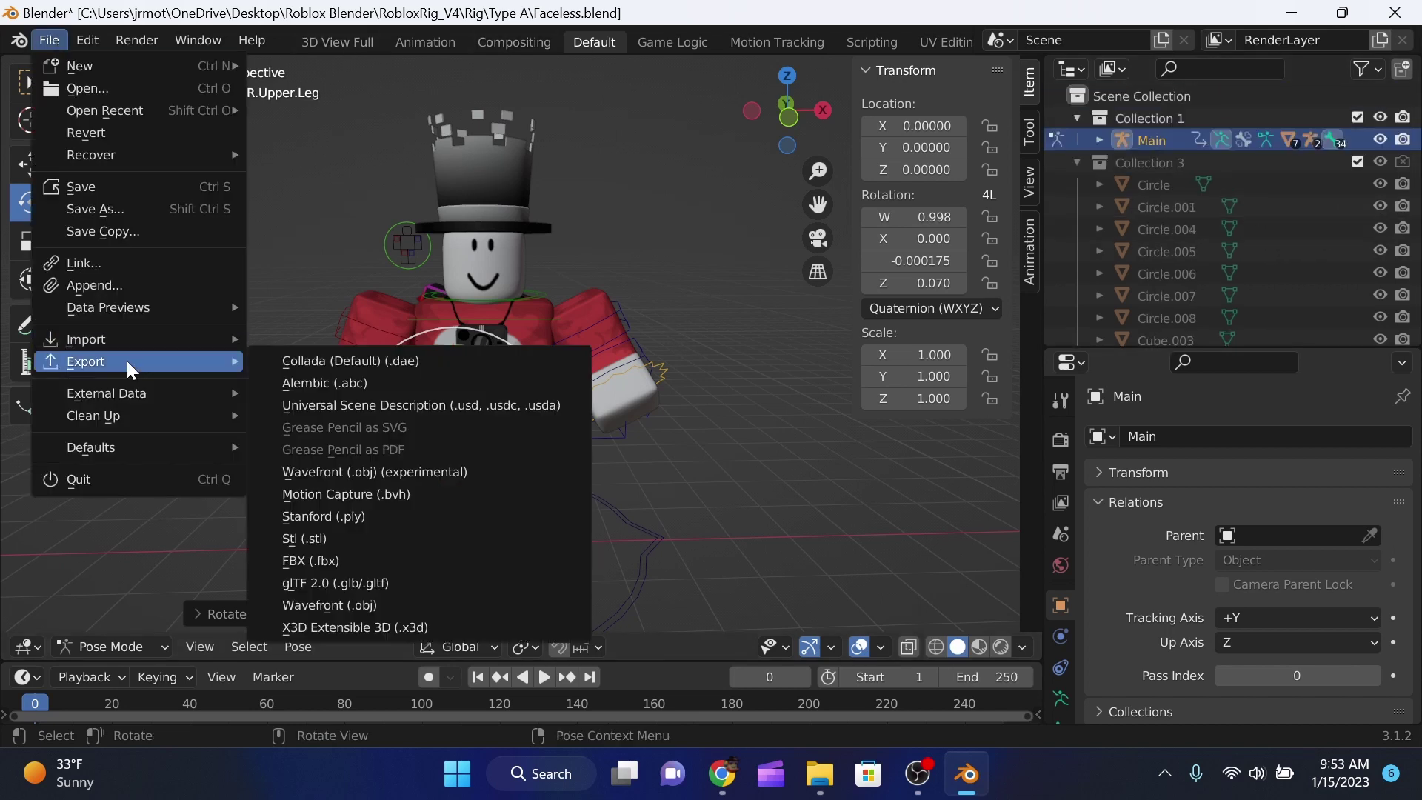
left_click(349, 600)
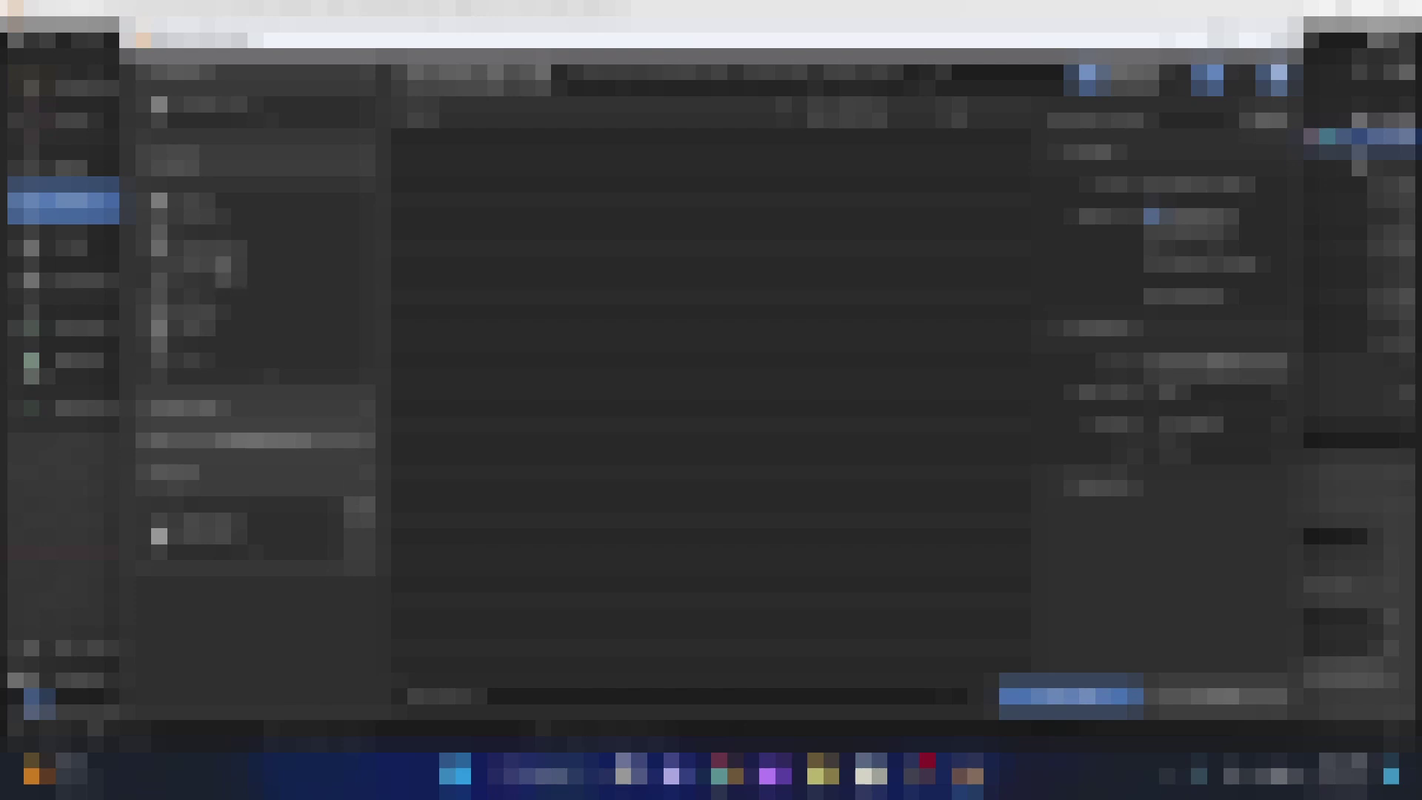
left_click(223, 264)
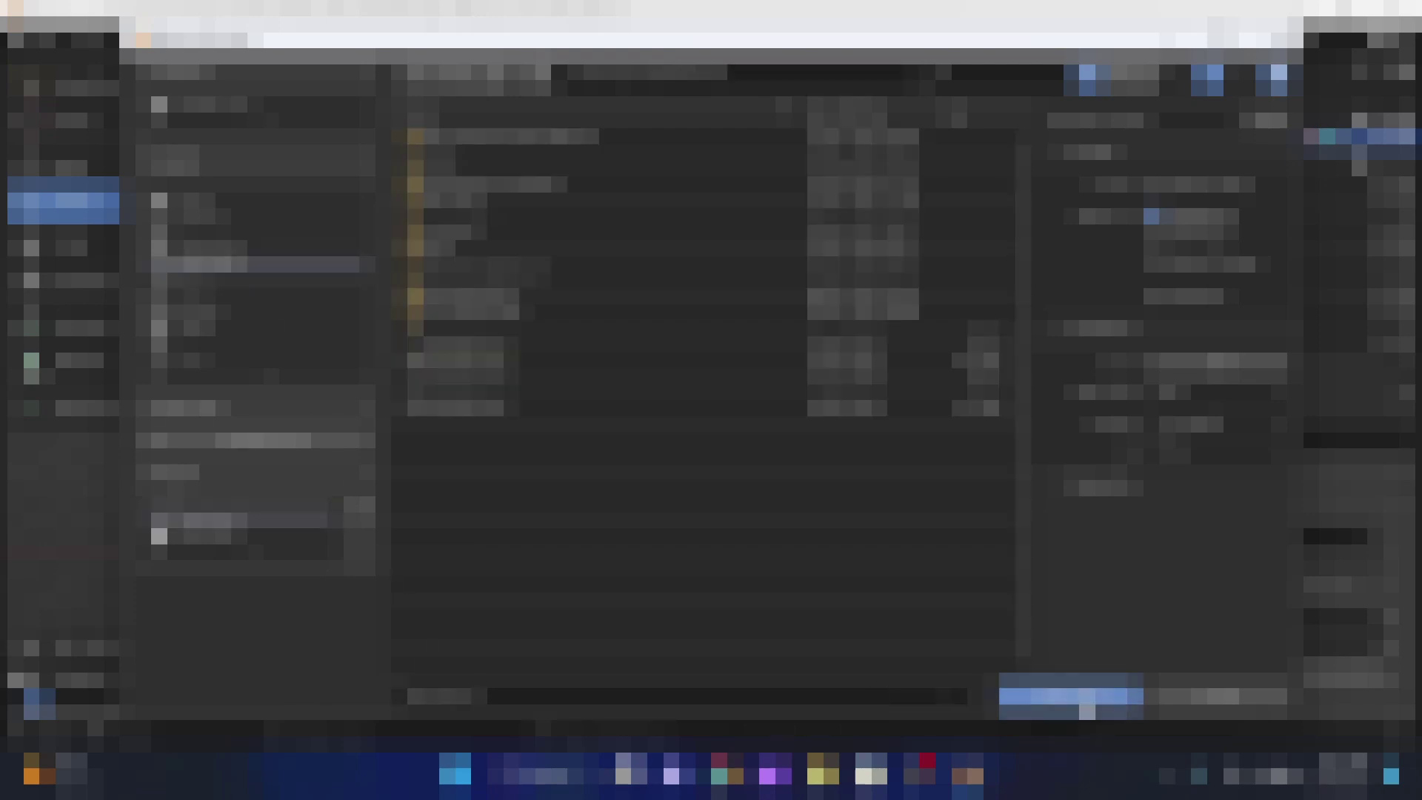
left_click(1070, 696)
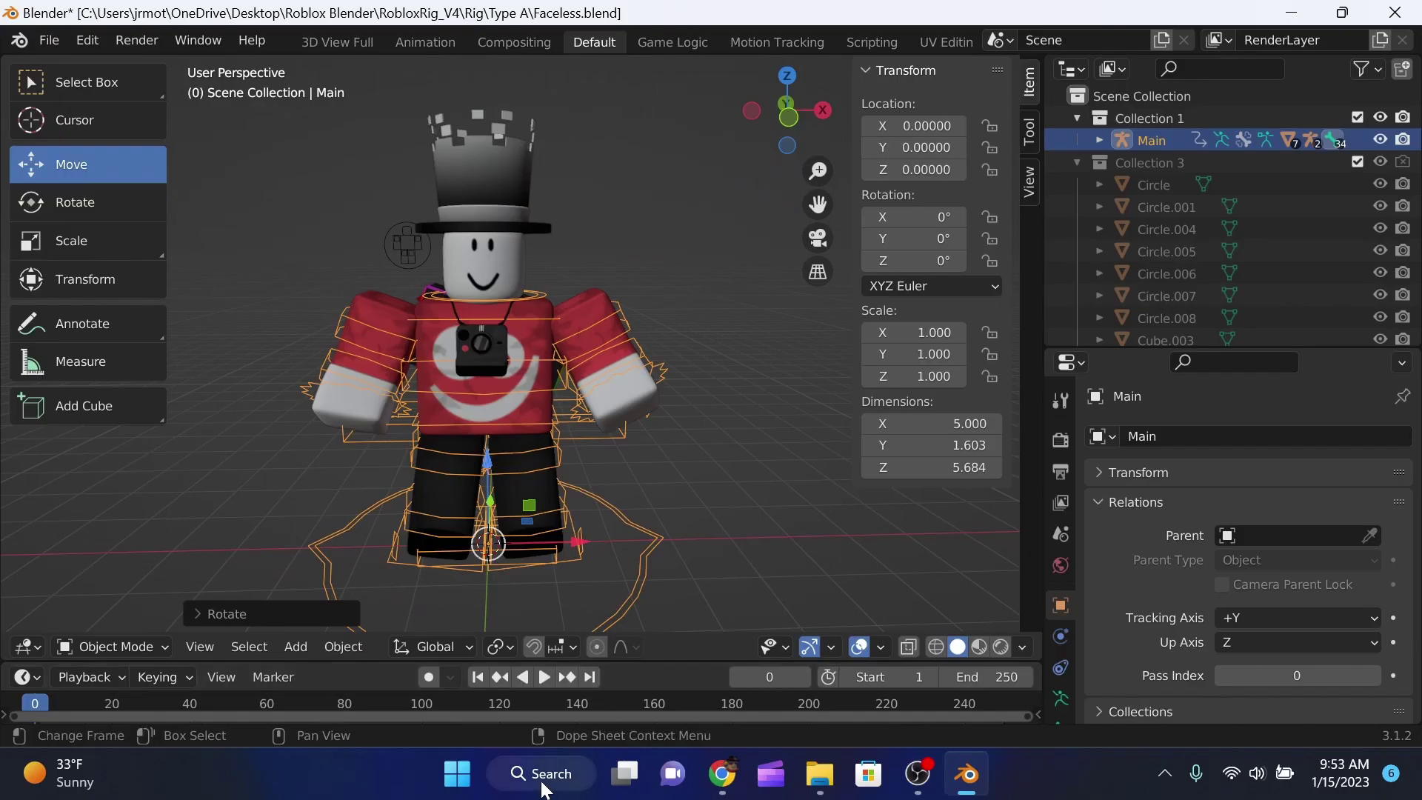
- Search the computer for "lightroom" and open the lightroom Blender file
left_click(544, 789)
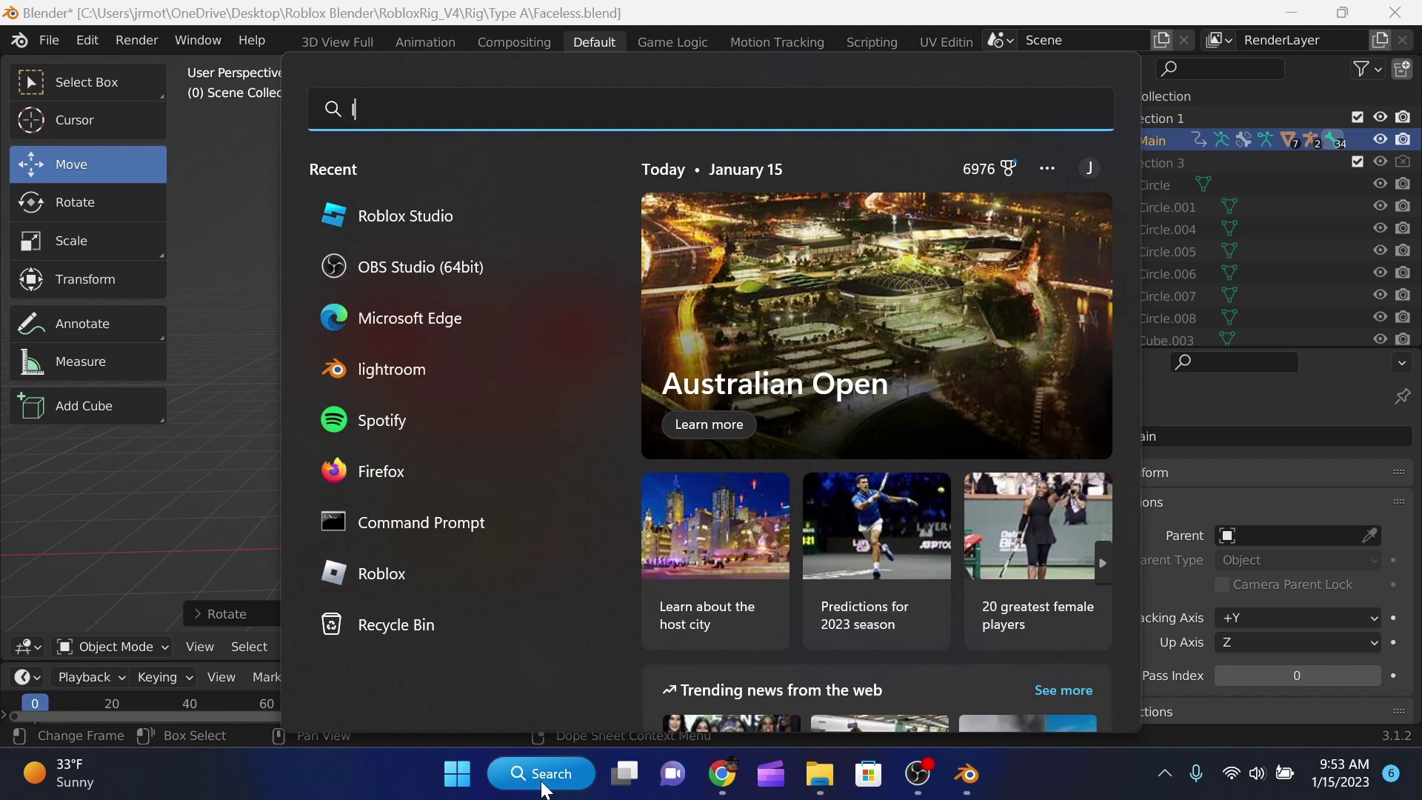
type("lightroom")
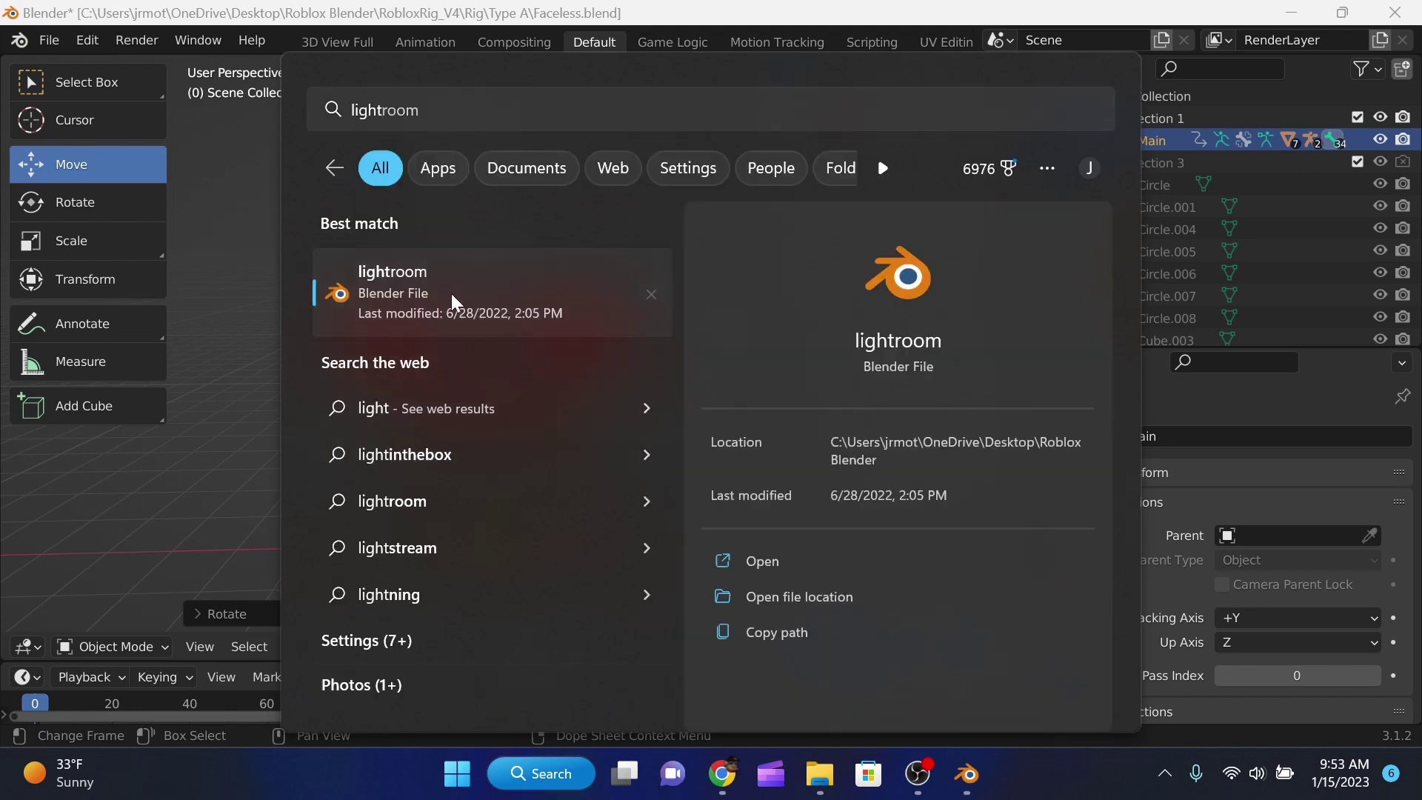
left_click(456, 302)
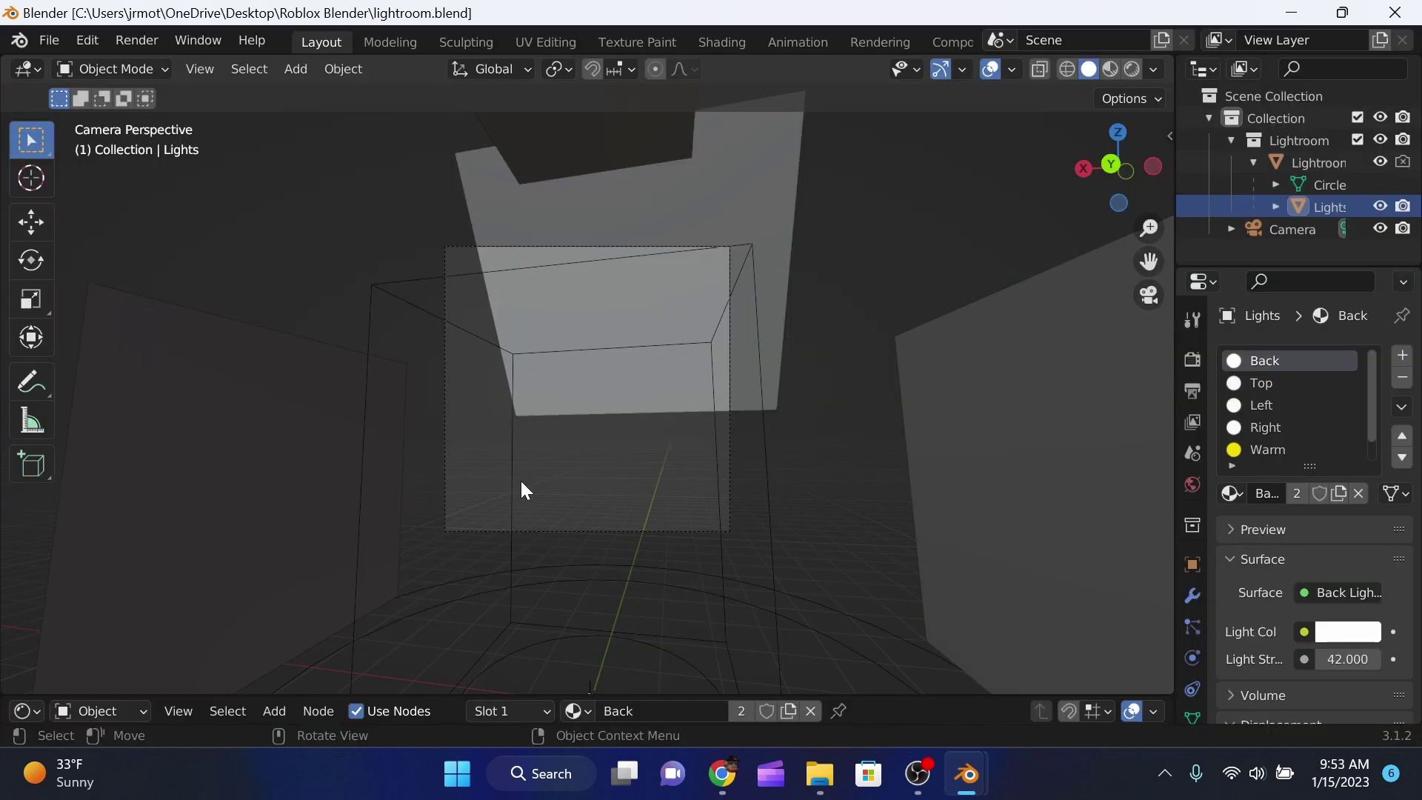
- Examine the lightroom scene's light panels and camera from several angles, including the framing through the camera
middle_click_drag(522, 486, 724, 435)
scroll(723, 435, "down", 6)
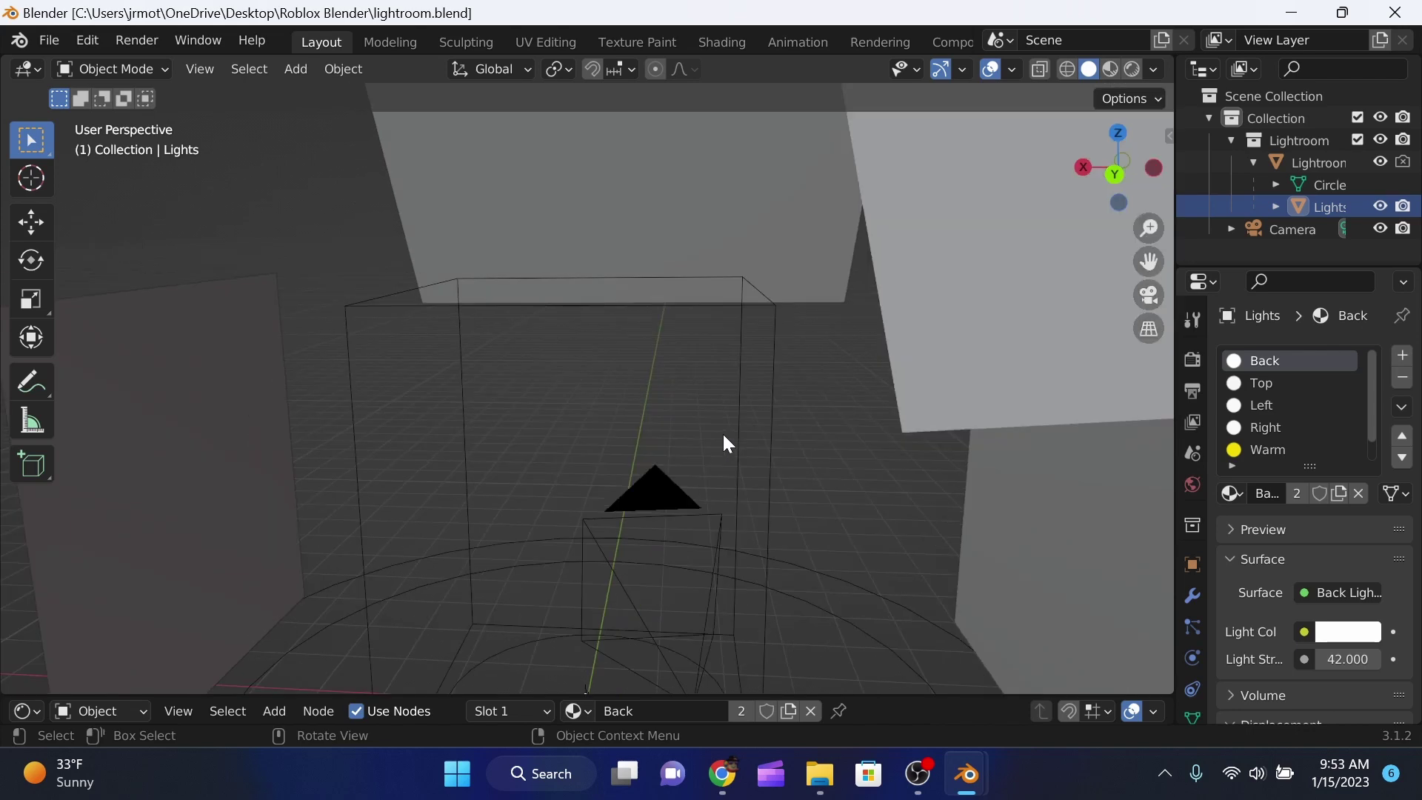
left_click_drag(1157, 180, 1149, 145)
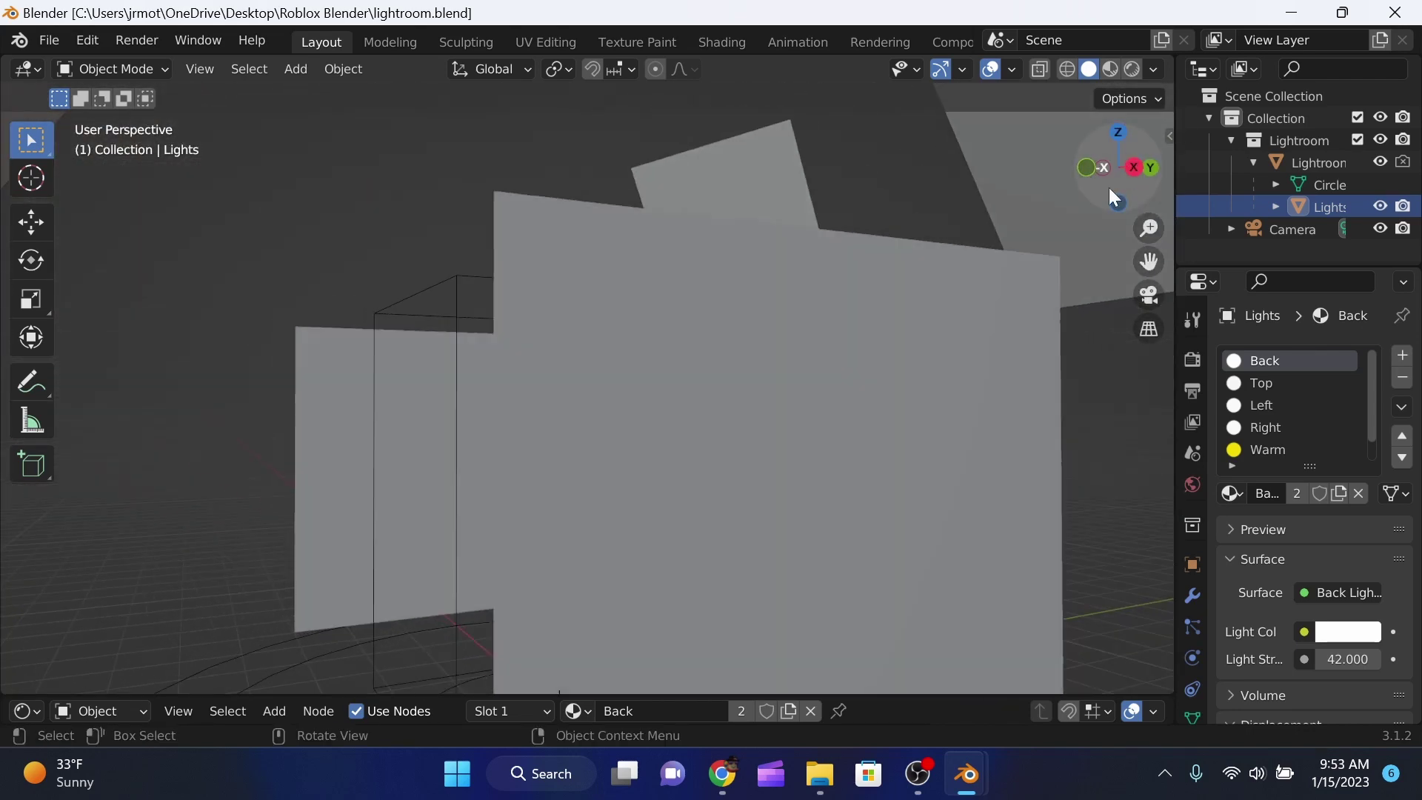
middle_click_drag(1029, 206, 785, 511)
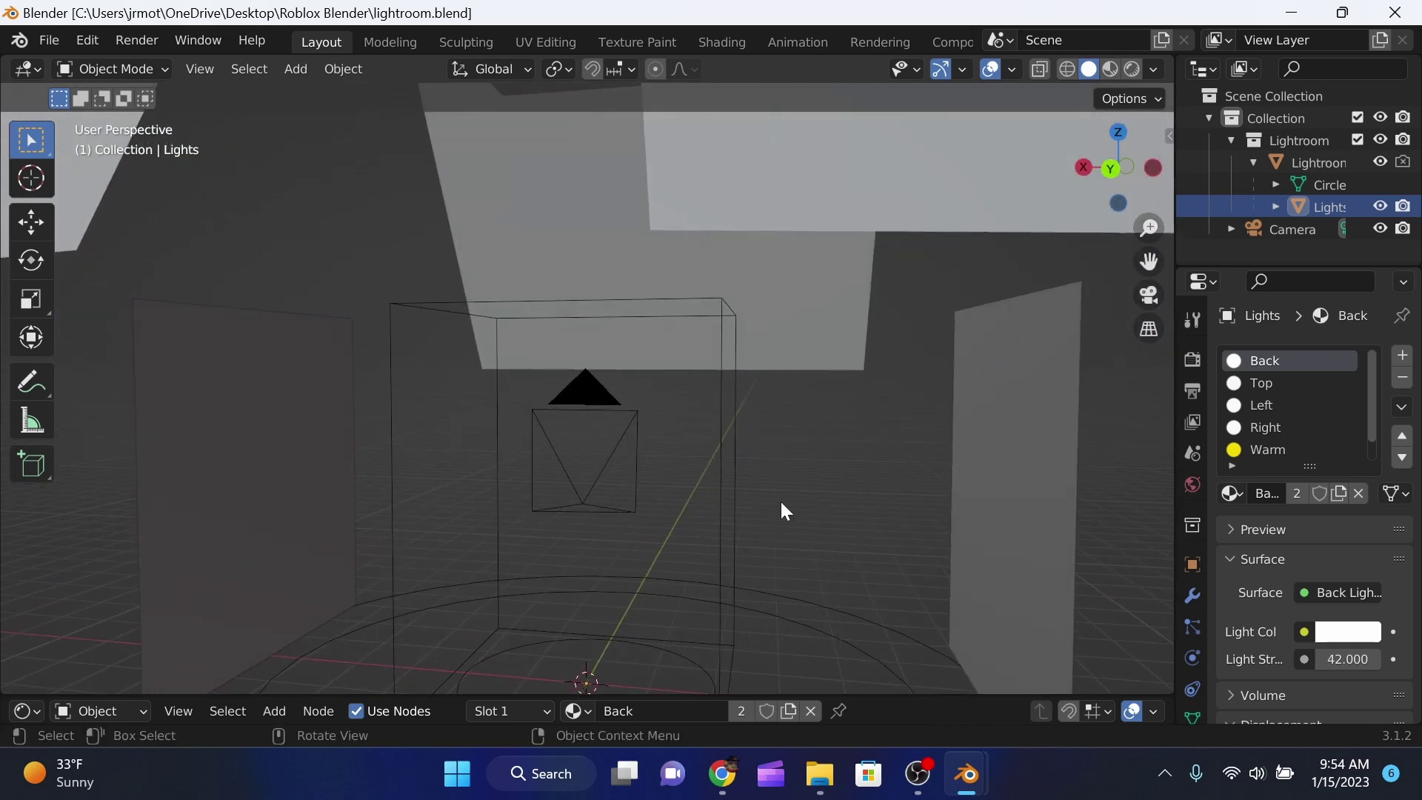
left_click(1152, 304)
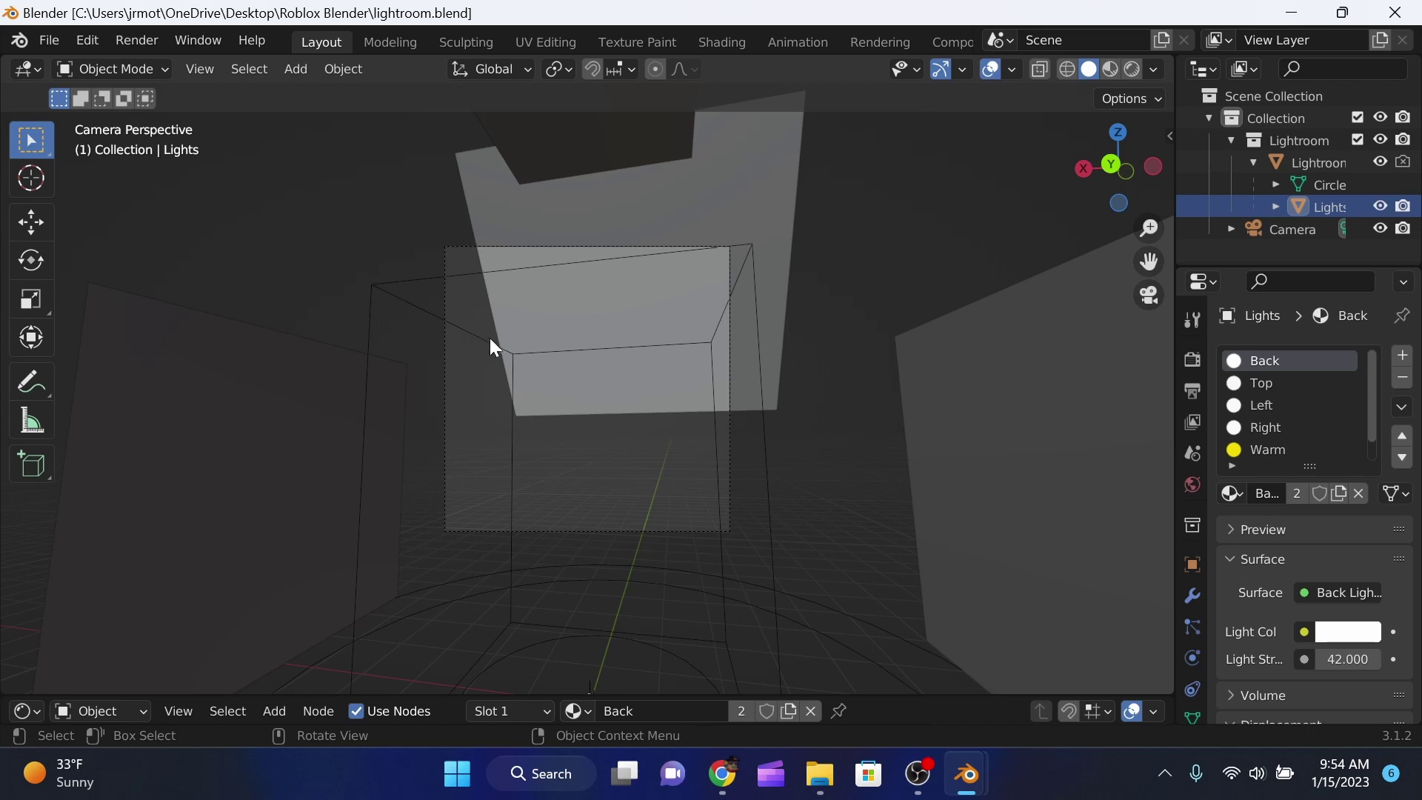
scroll(483, 354, "up", 5)
scroll(683, 485, "down", 2)
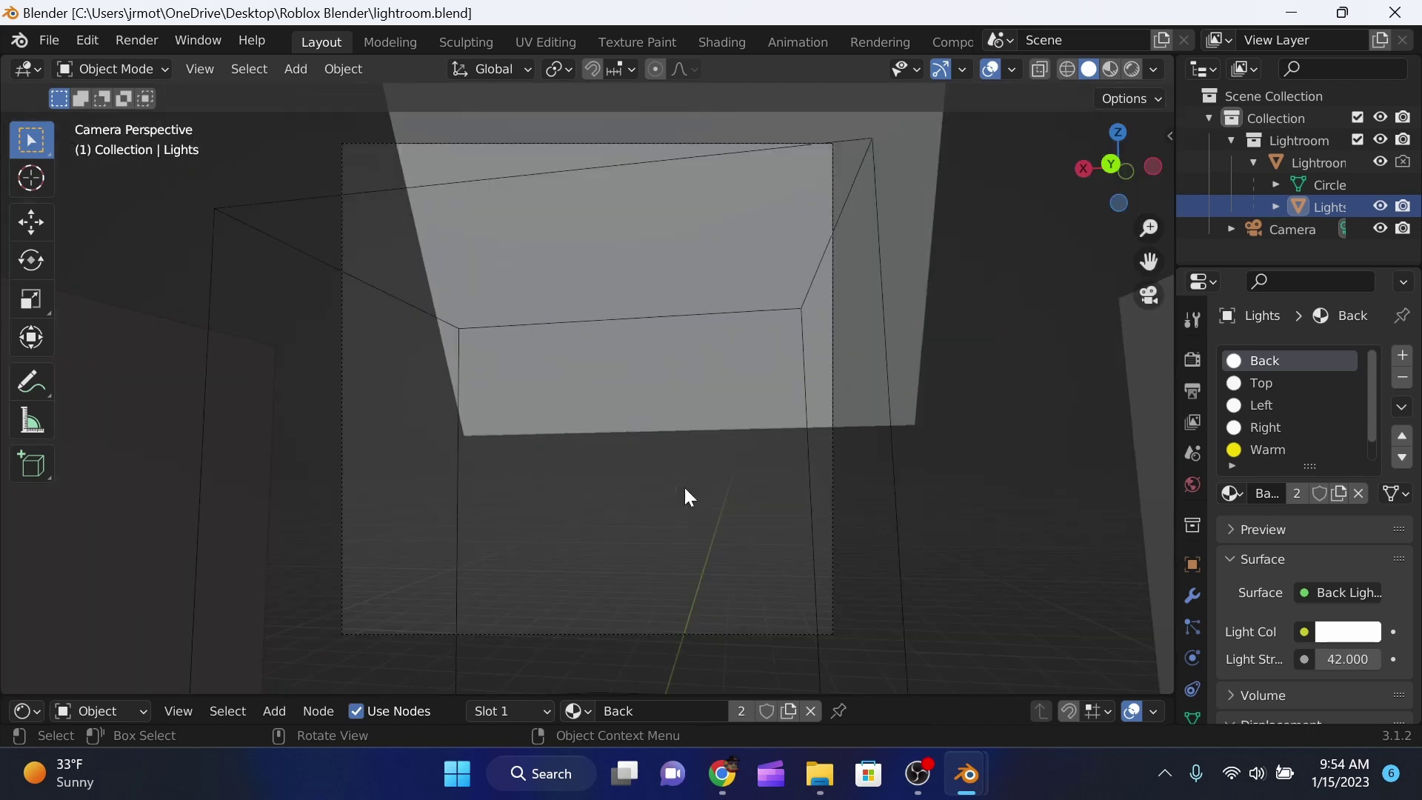
left_click(1137, 300)
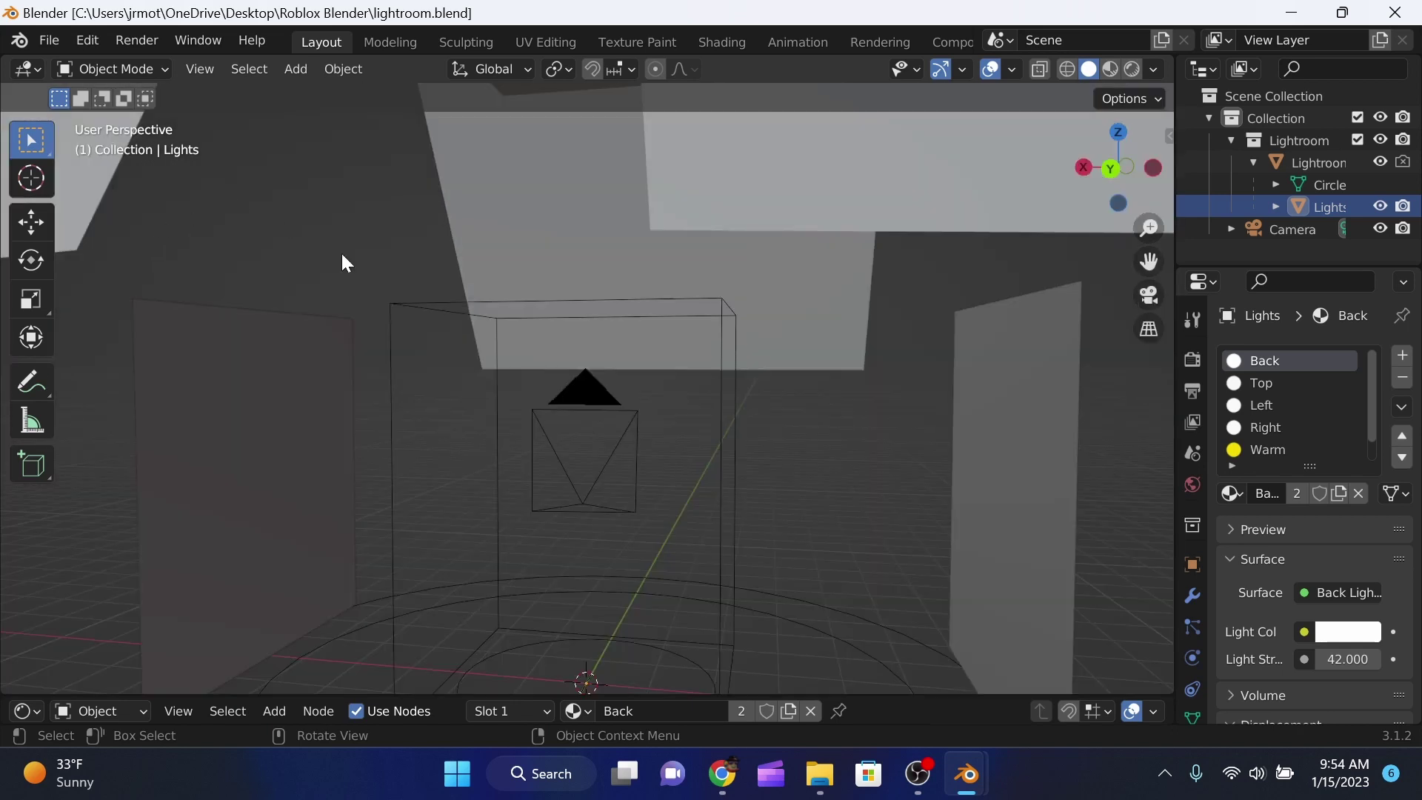
- Import the Wavefront file Faceless.obj from the Downloads folder into the lightroom scene
left_click(57, 38)
mouse_move(111, 334)
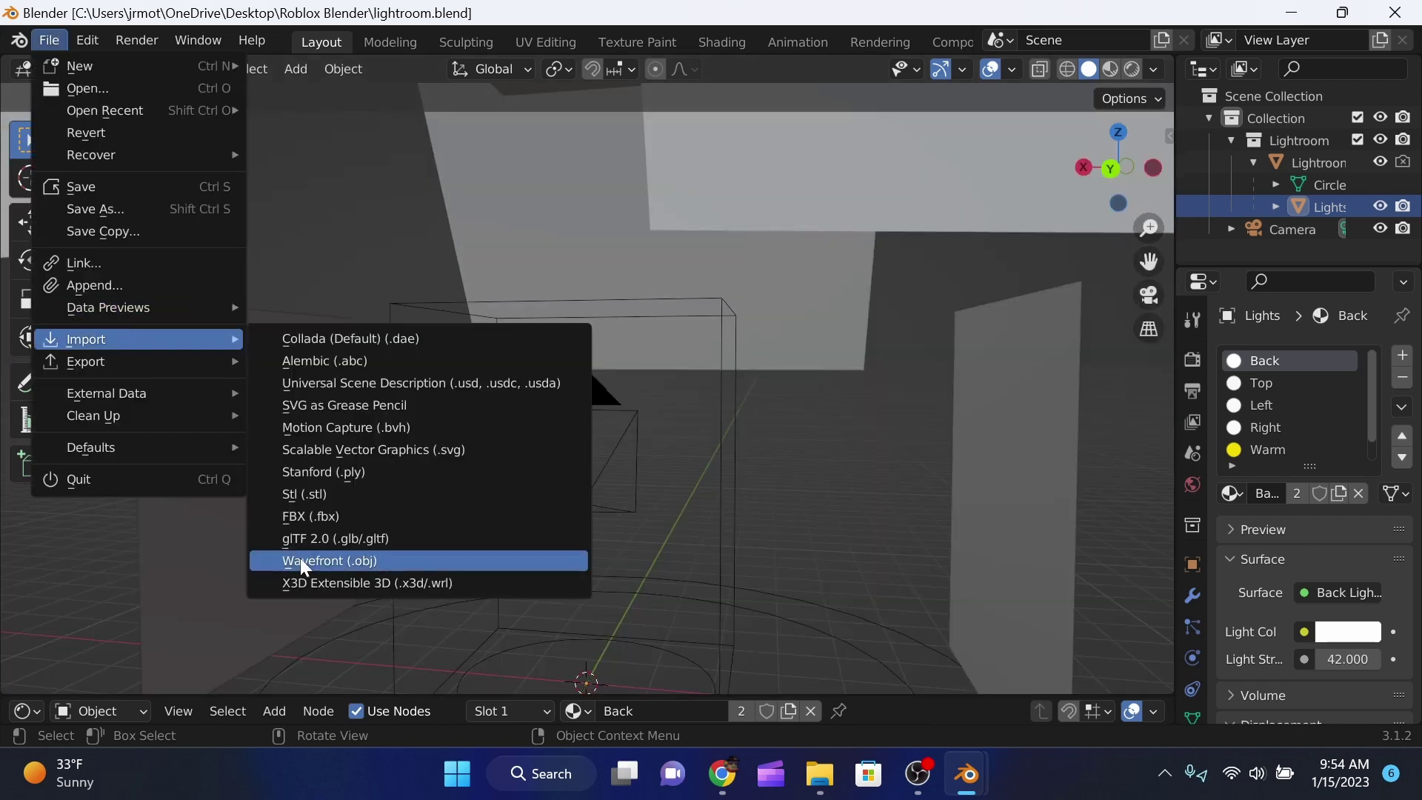
left_click(300, 557)
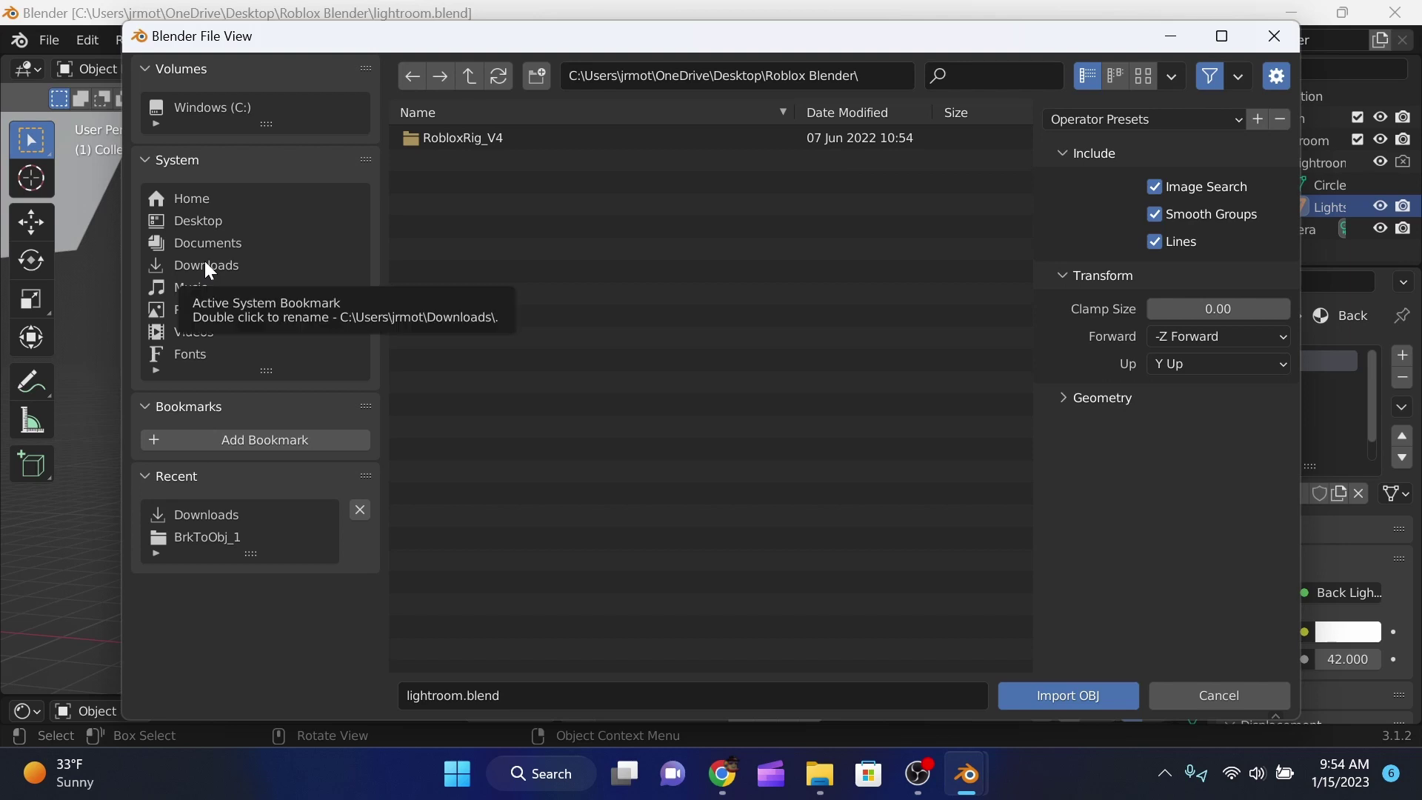
left_click(208, 265)
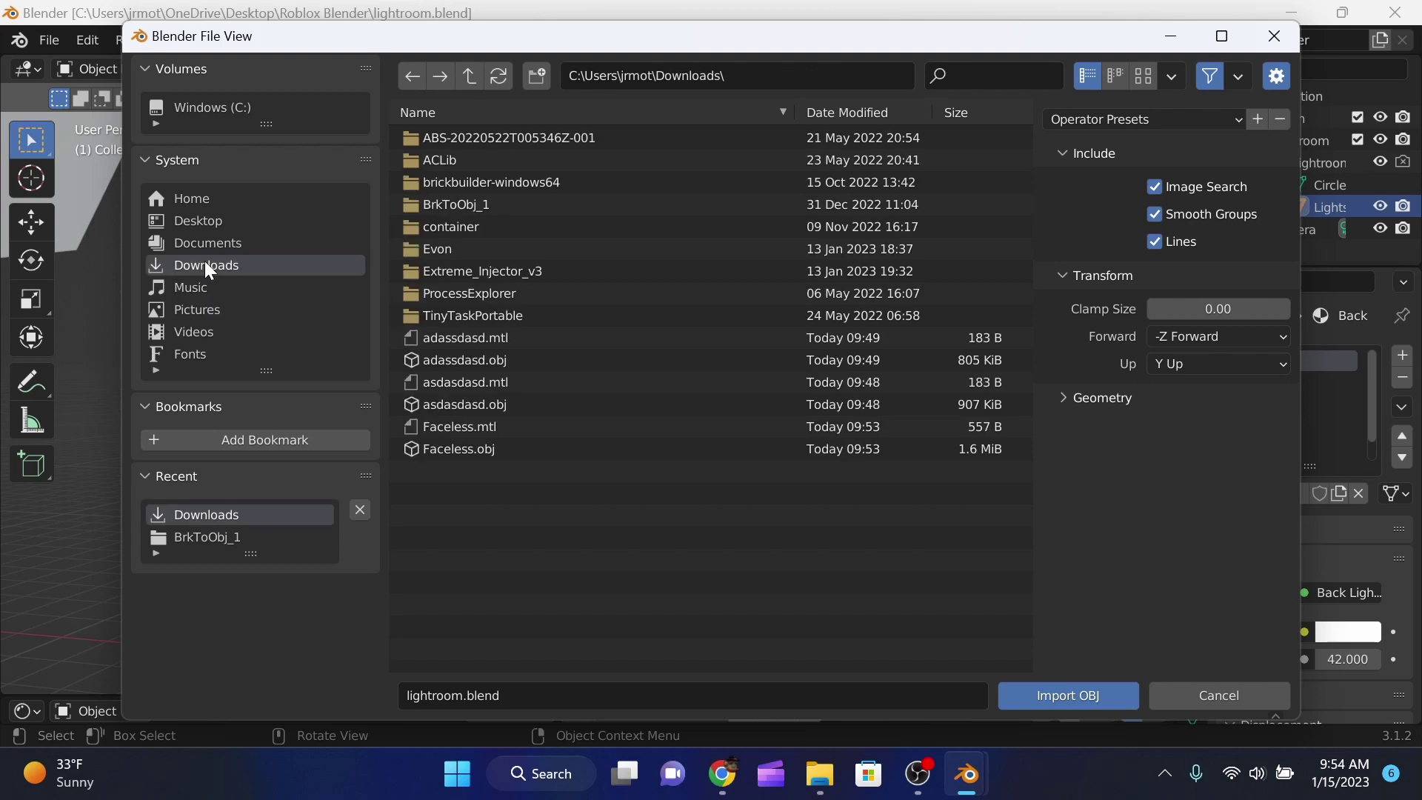
double_click(477, 449)
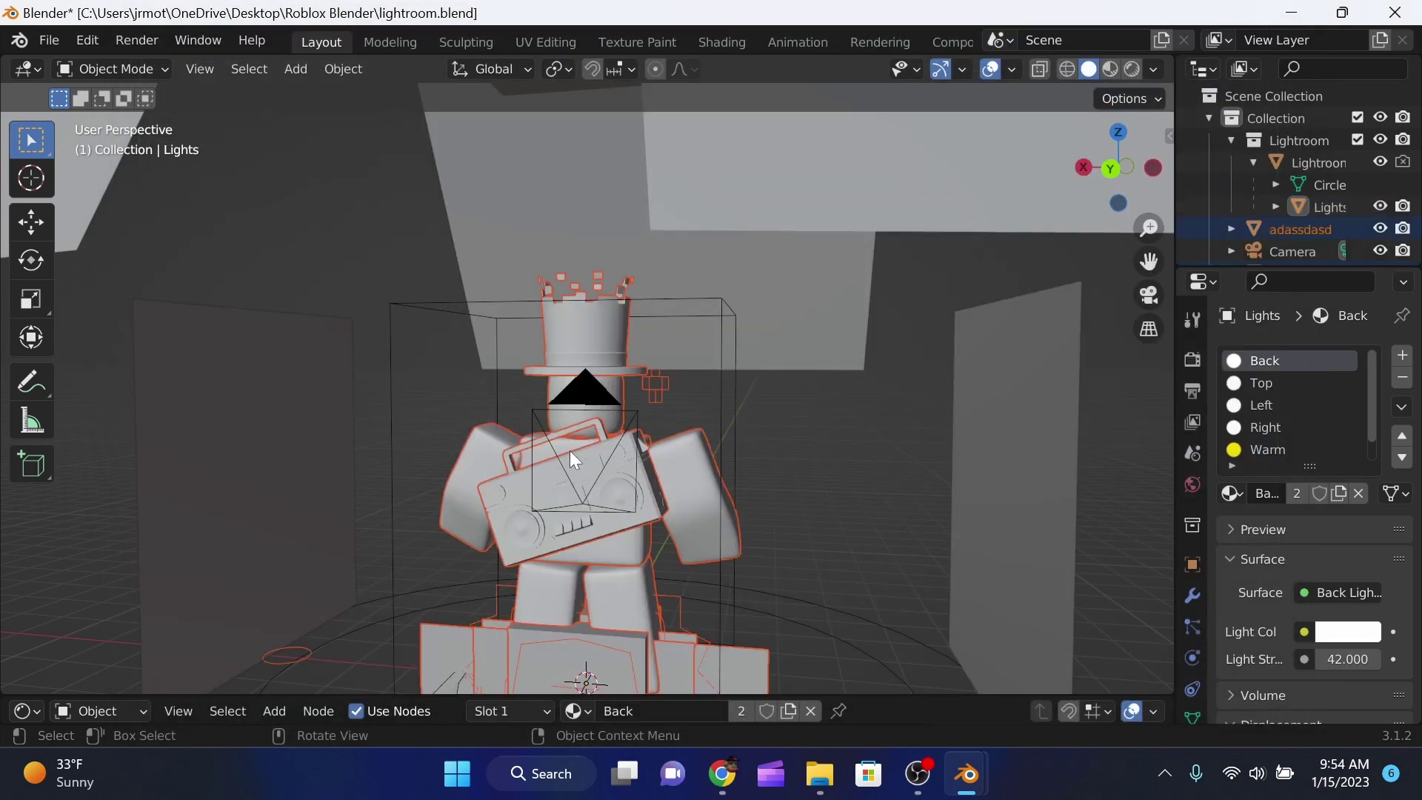
middle_click_drag(571, 453, 511, 452)
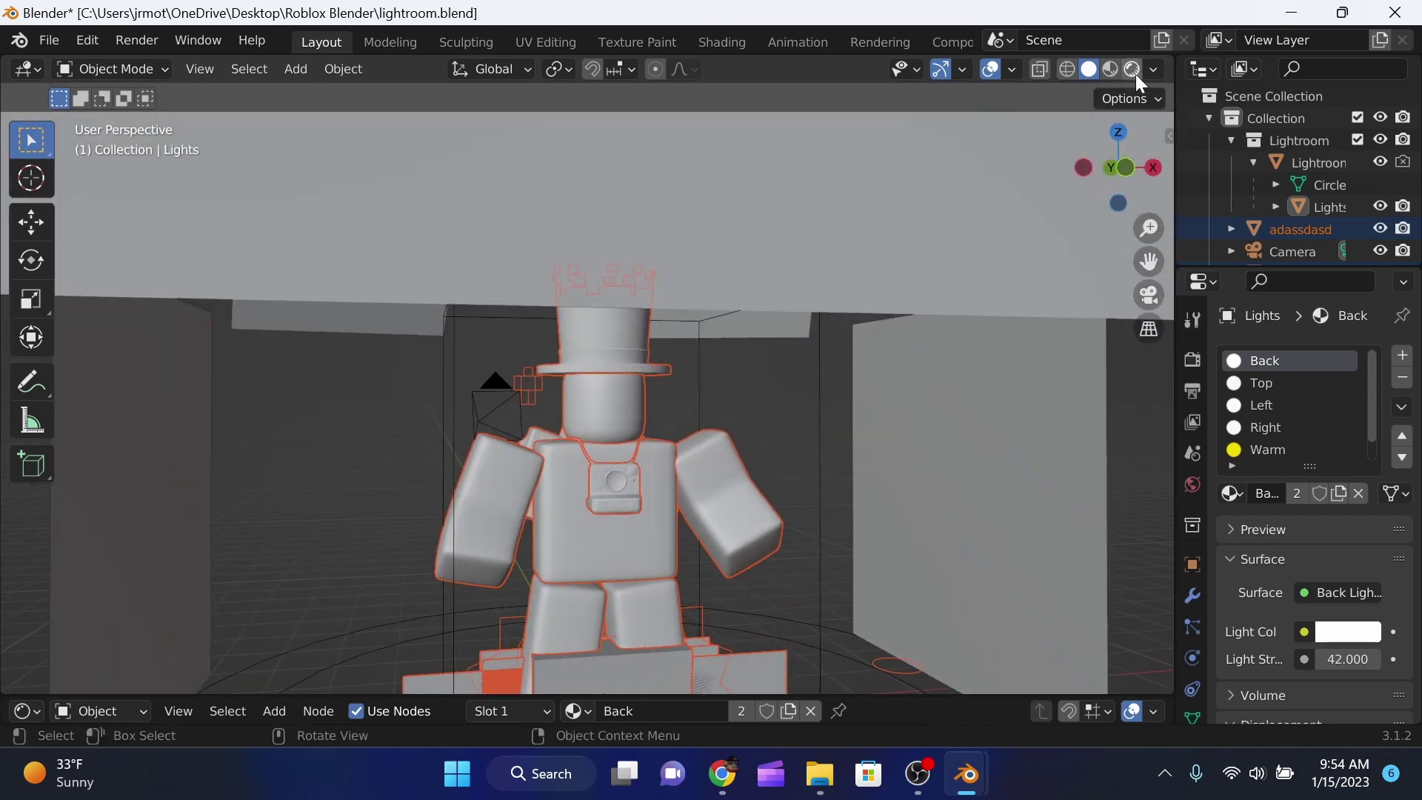
- Preview the imported character in Rendered shading, set the viewport to Material Preview, and deselect all objects
left_click(1131, 68)
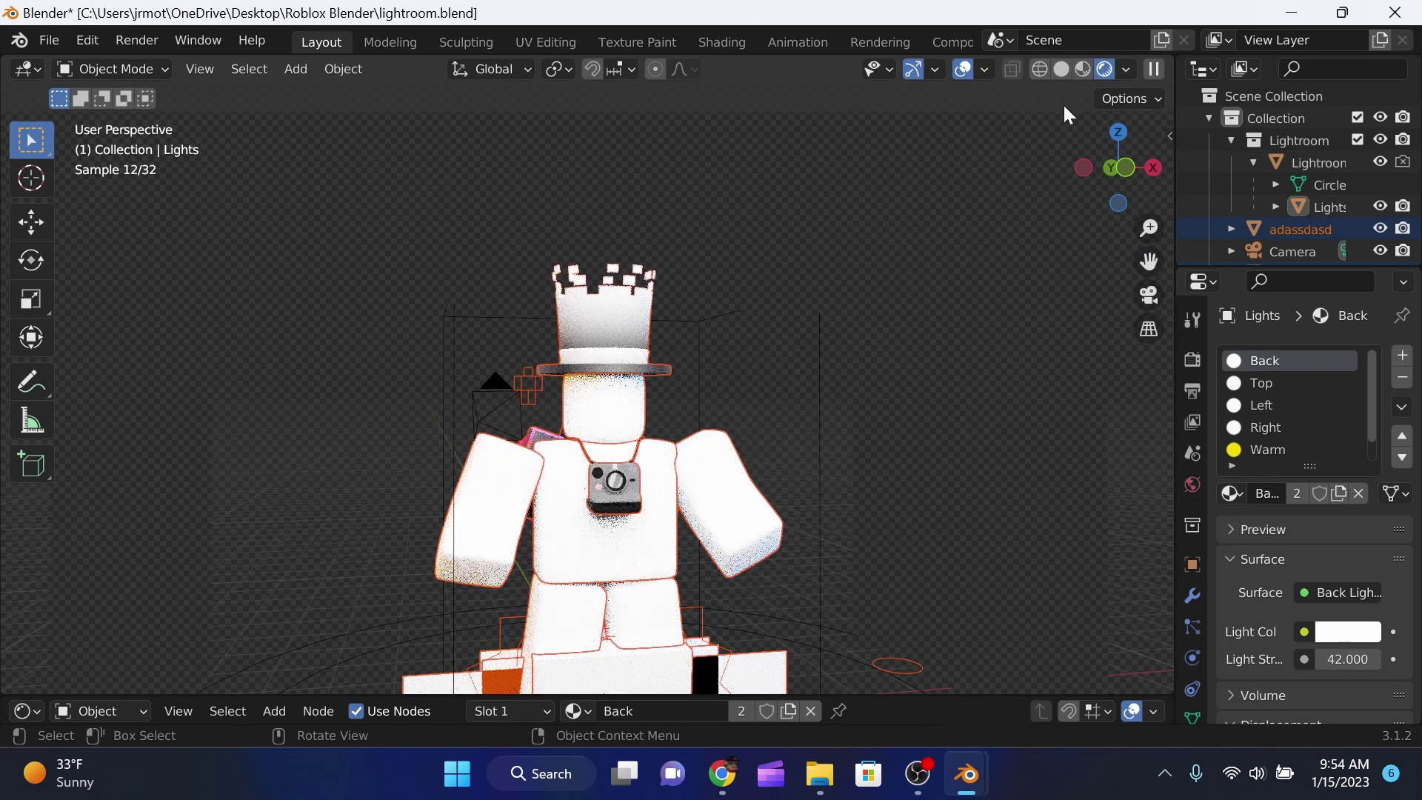
left_click(1083, 69)
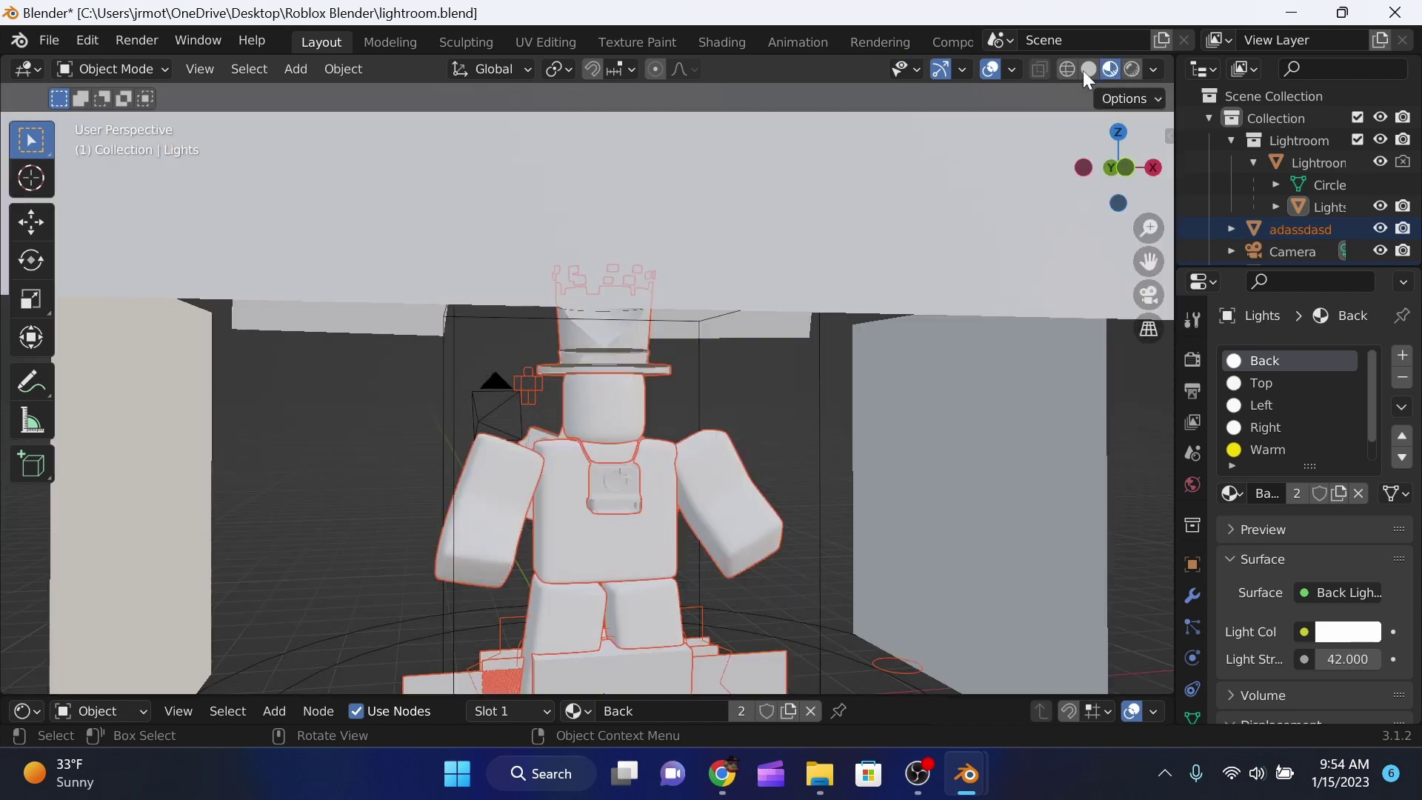
mouse_move(1107, 167)
left_mouse_down()
mouse_move(941, 474)
mouse_move(908, 570)
left_mouse_up()
left_click(867, 509)
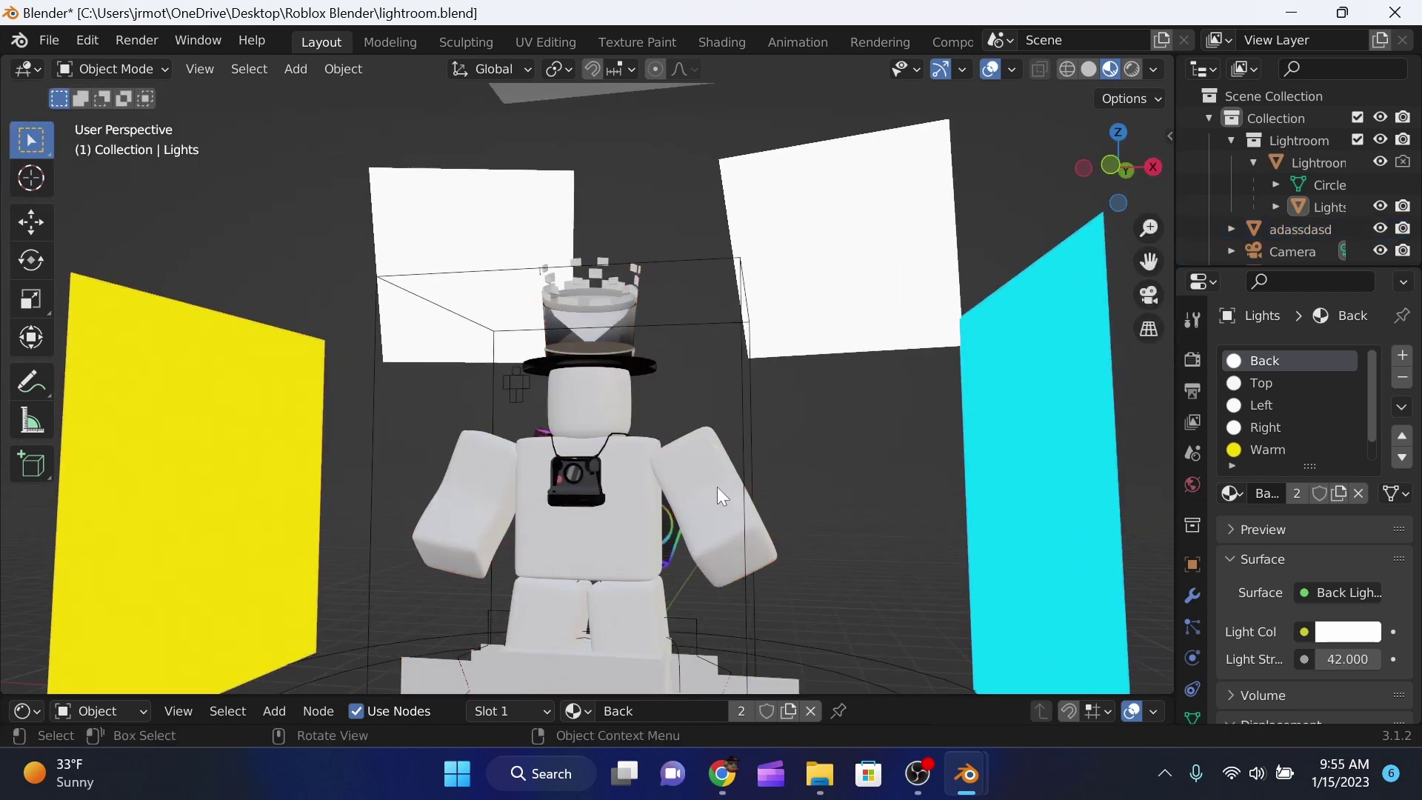
- Replace the left arm mesh's material with the clothing material Handle1Mtl.001
left_click(709, 465)
scroll(1194, 606, "down", 1)
scroll(1191, 656, "down", 3)
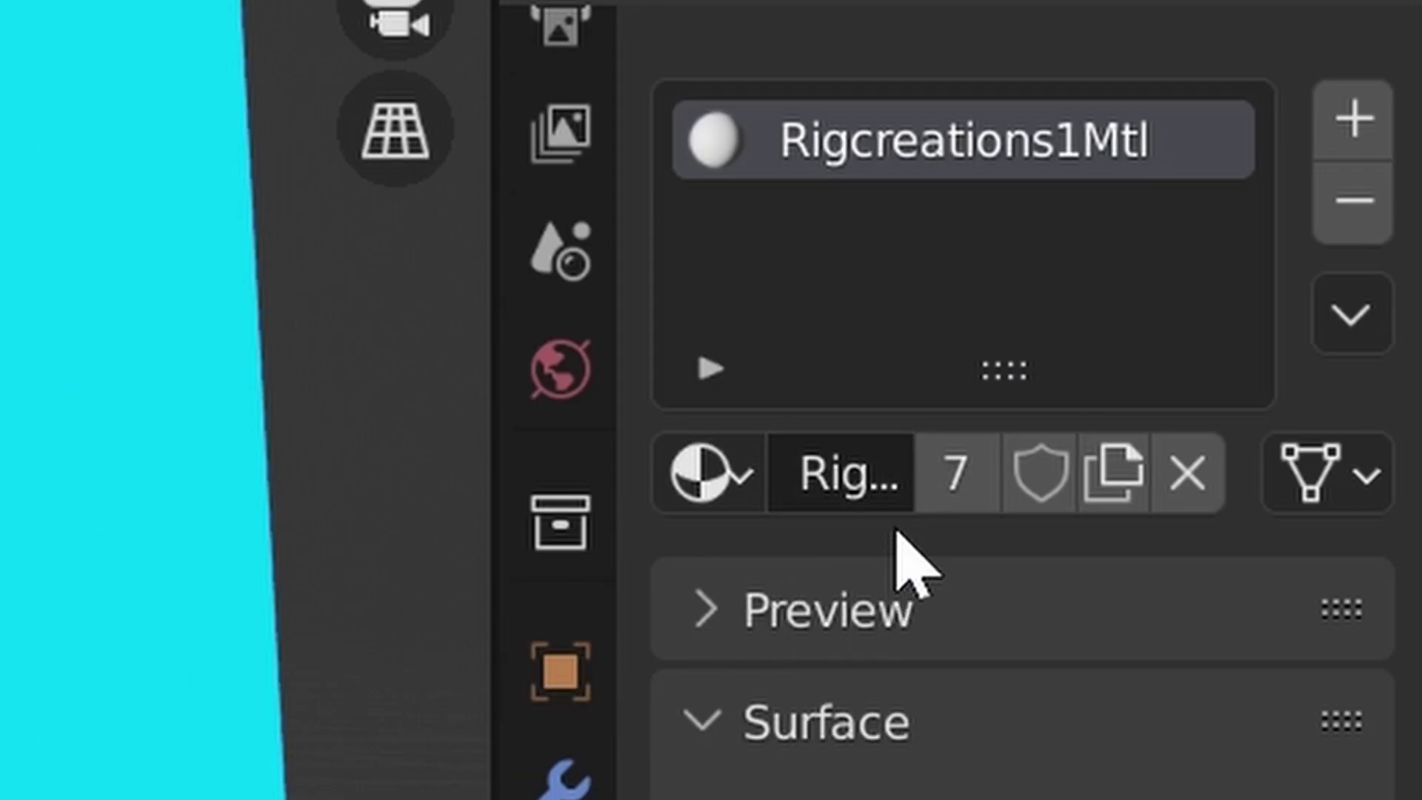
left_click(738, 489)
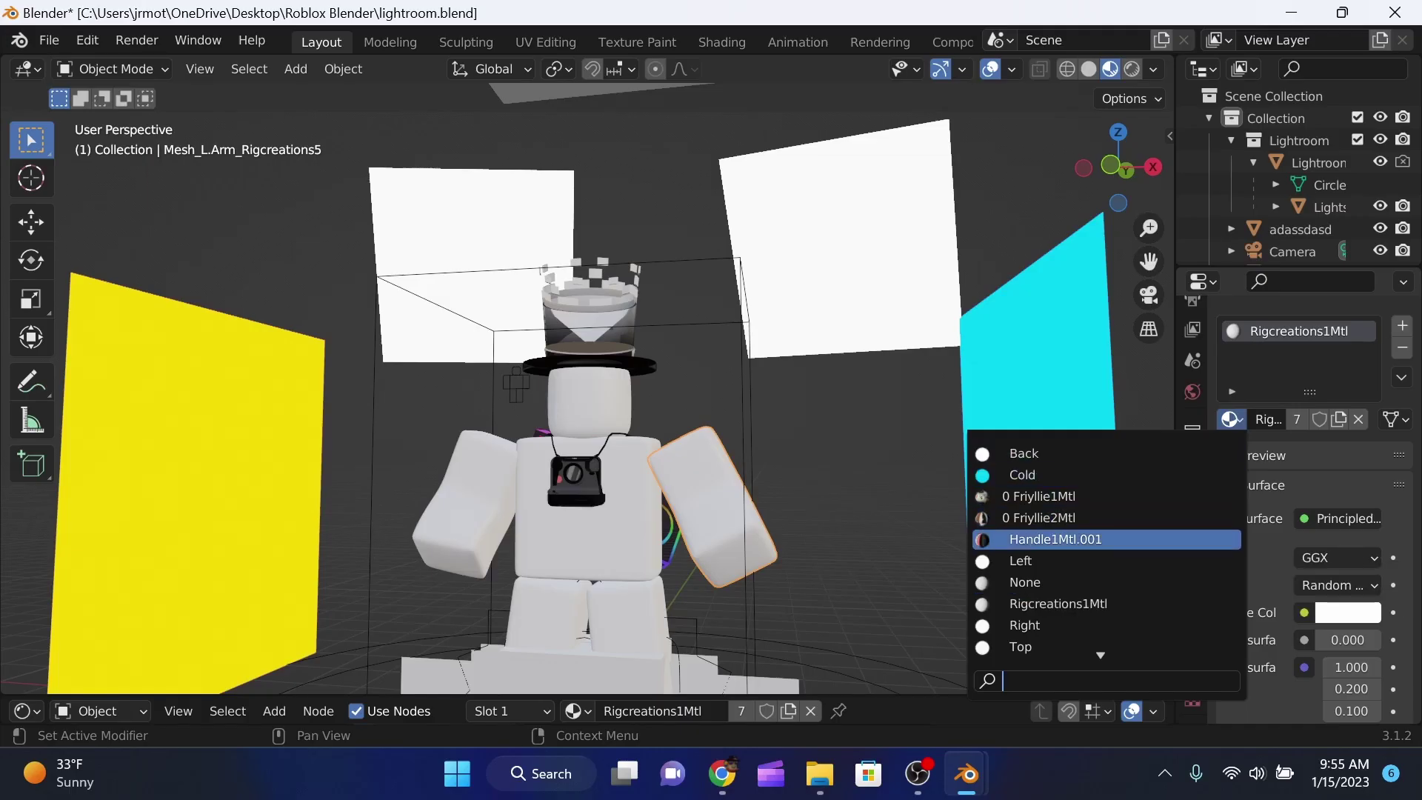
left_click(1094, 539)
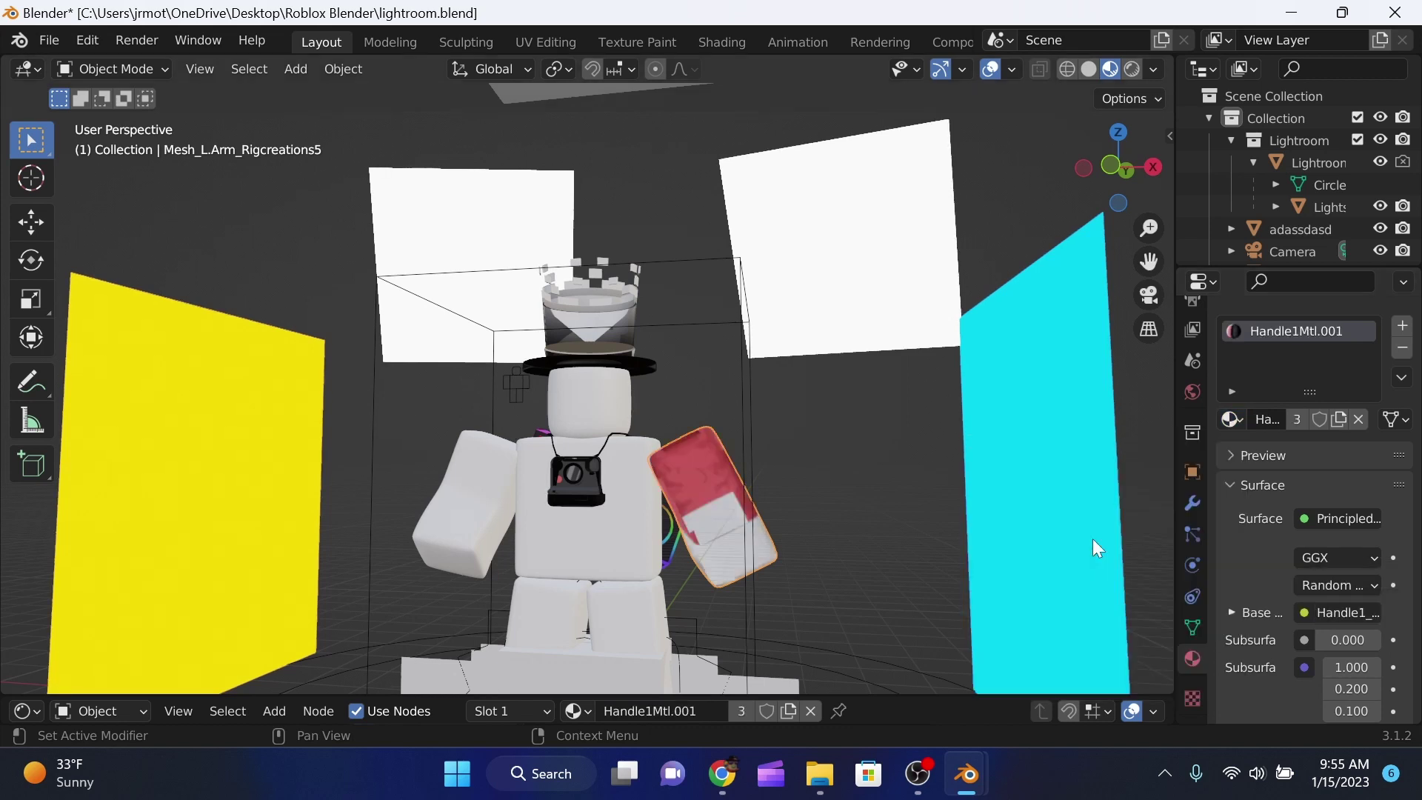
- Assign the material Handle1Mtl.001 to the right arm mesh and to the torso mesh
left_click(437, 508)
left_click_drag(1104, 194, 978, 406)
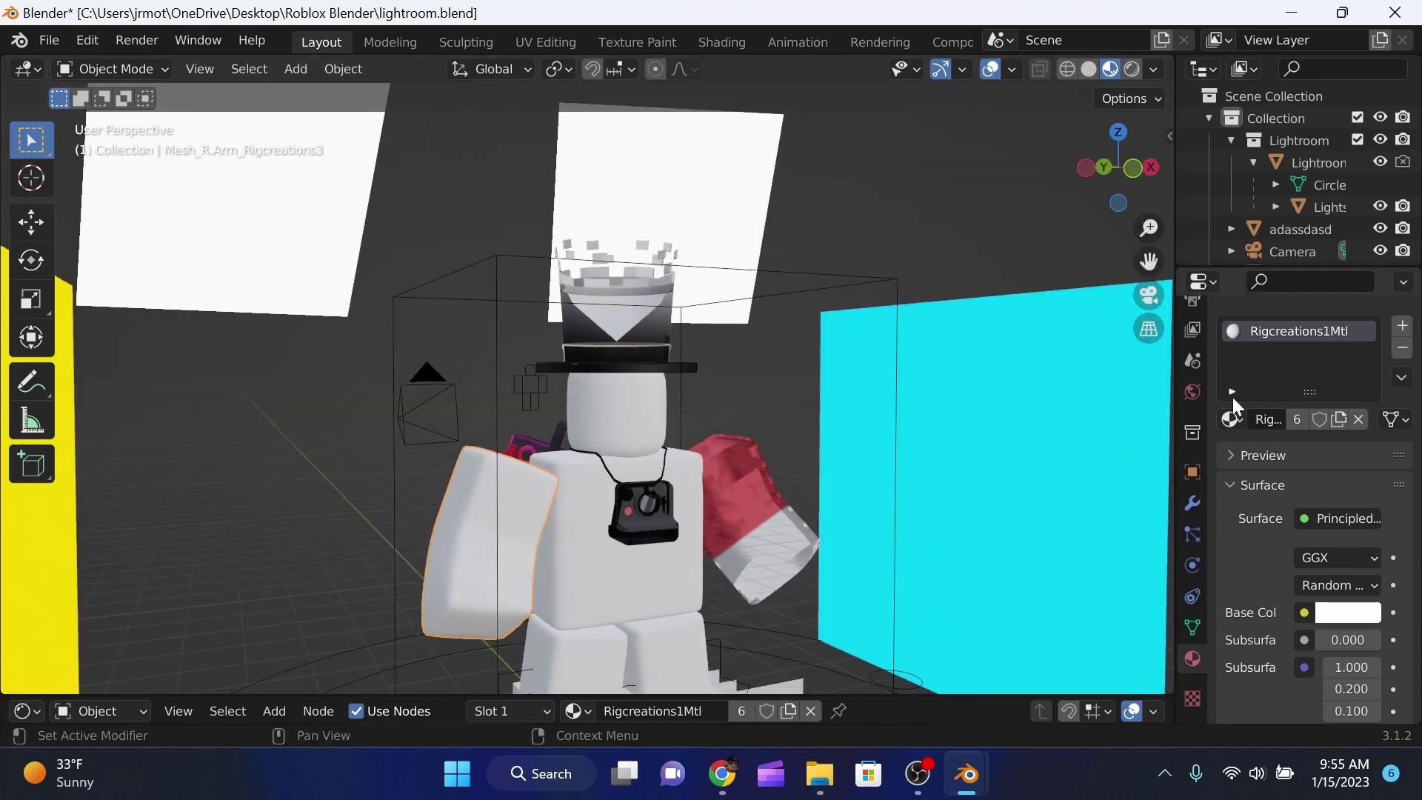
left_click(1235, 424)
left_click(1052, 540)
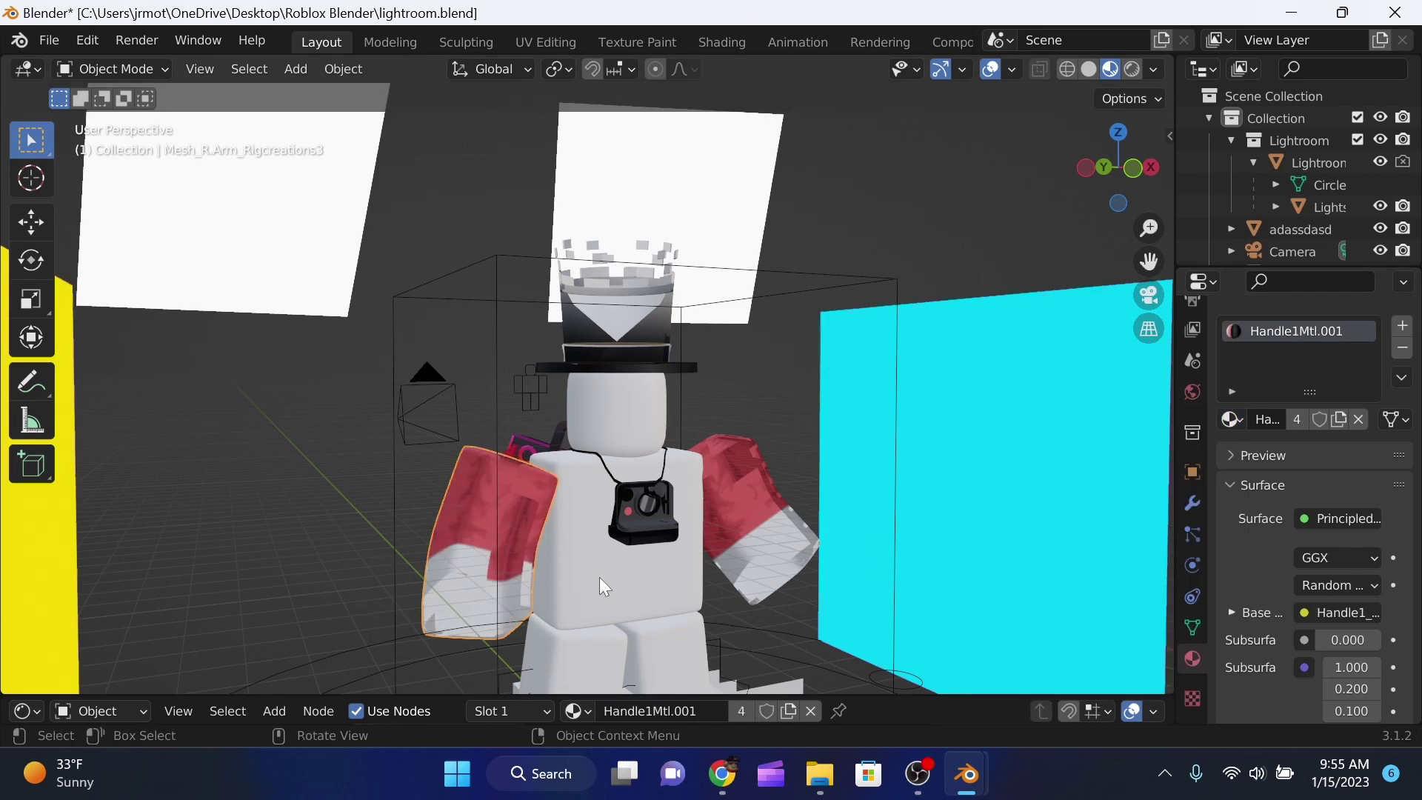
left_click(602, 578)
left_click(1233, 419)
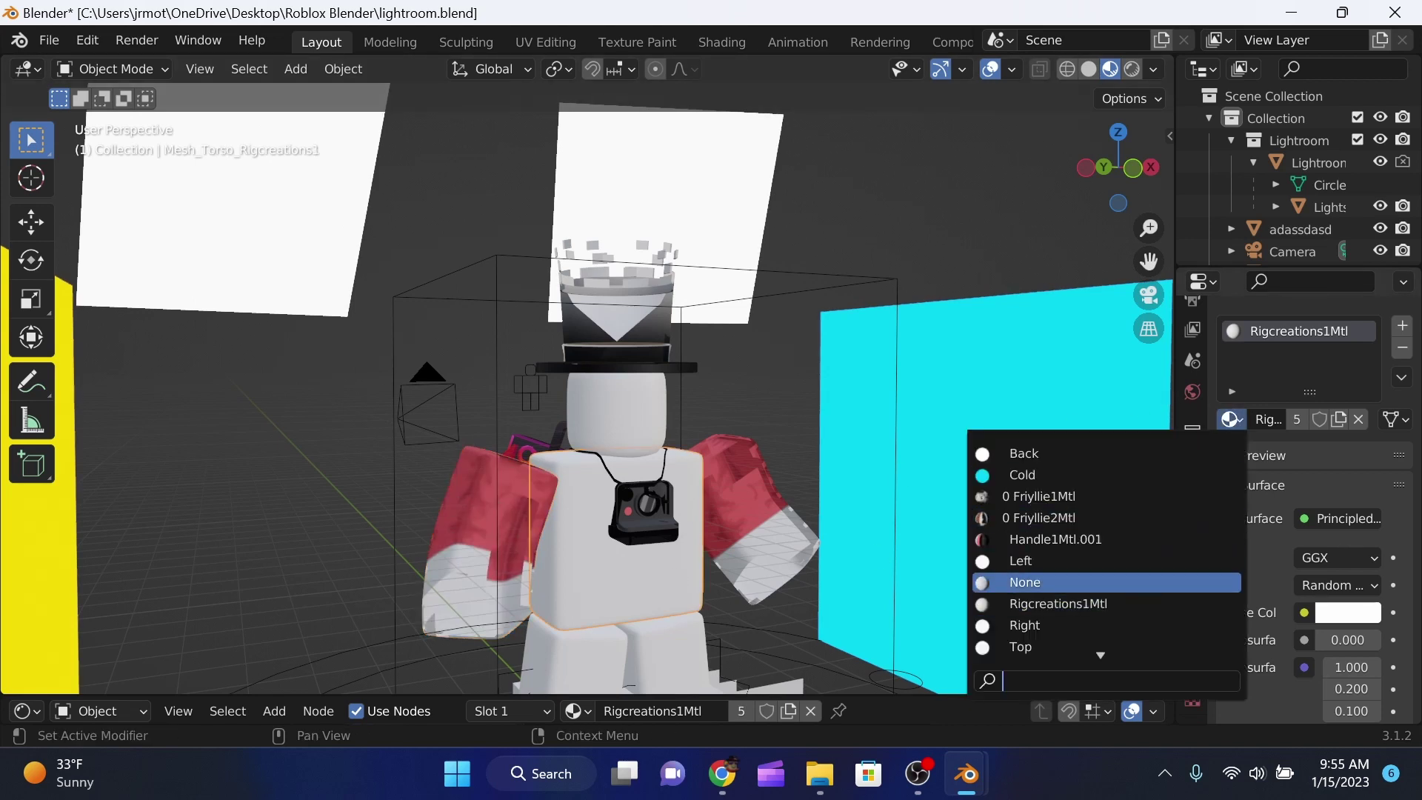
left_click(1052, 537)
- Assign the material Handle1Mtl.001 to the left leg mesh and to the right leg mesh
left_click(674, 643)
left_click(1234, 420)
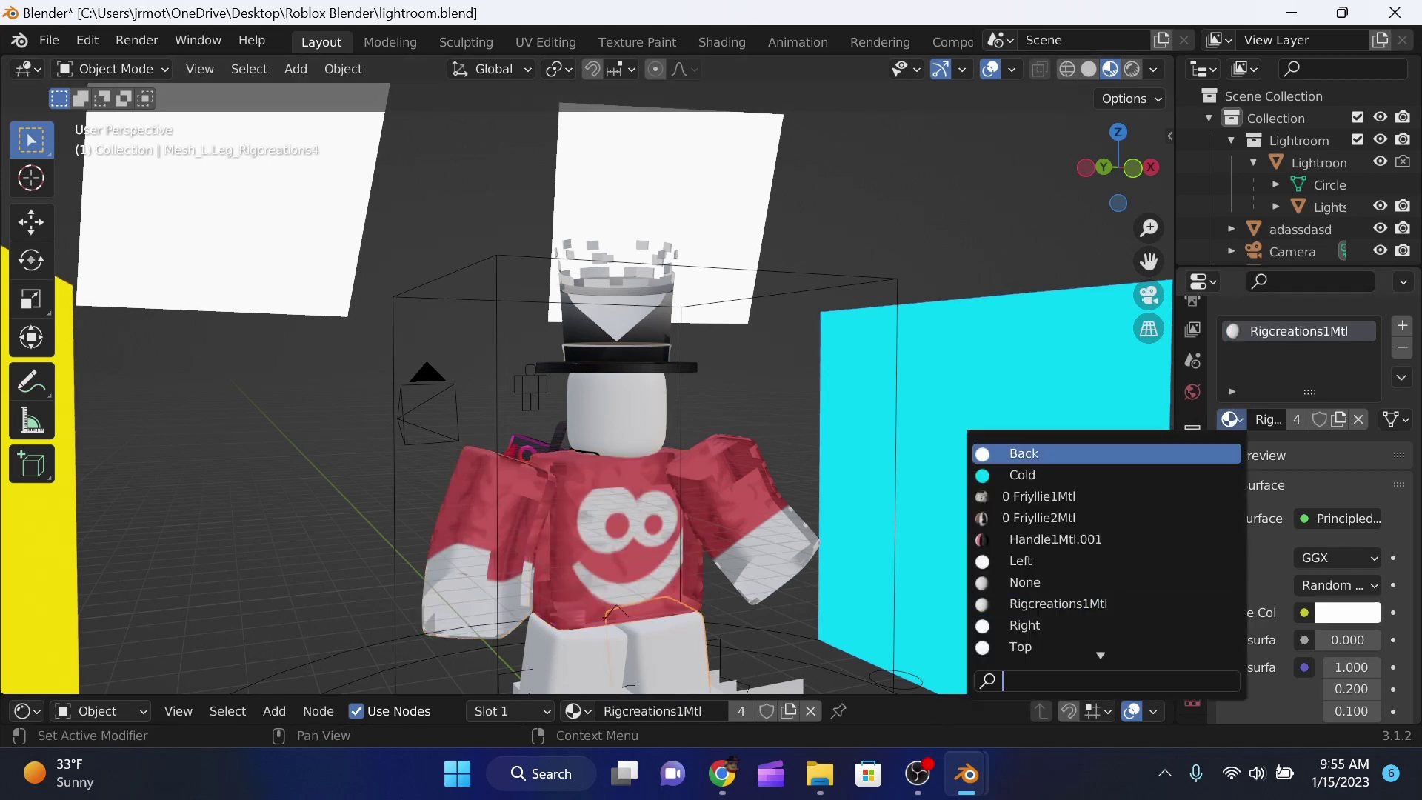
left_click(1051, 540)
left_click(593, 659)
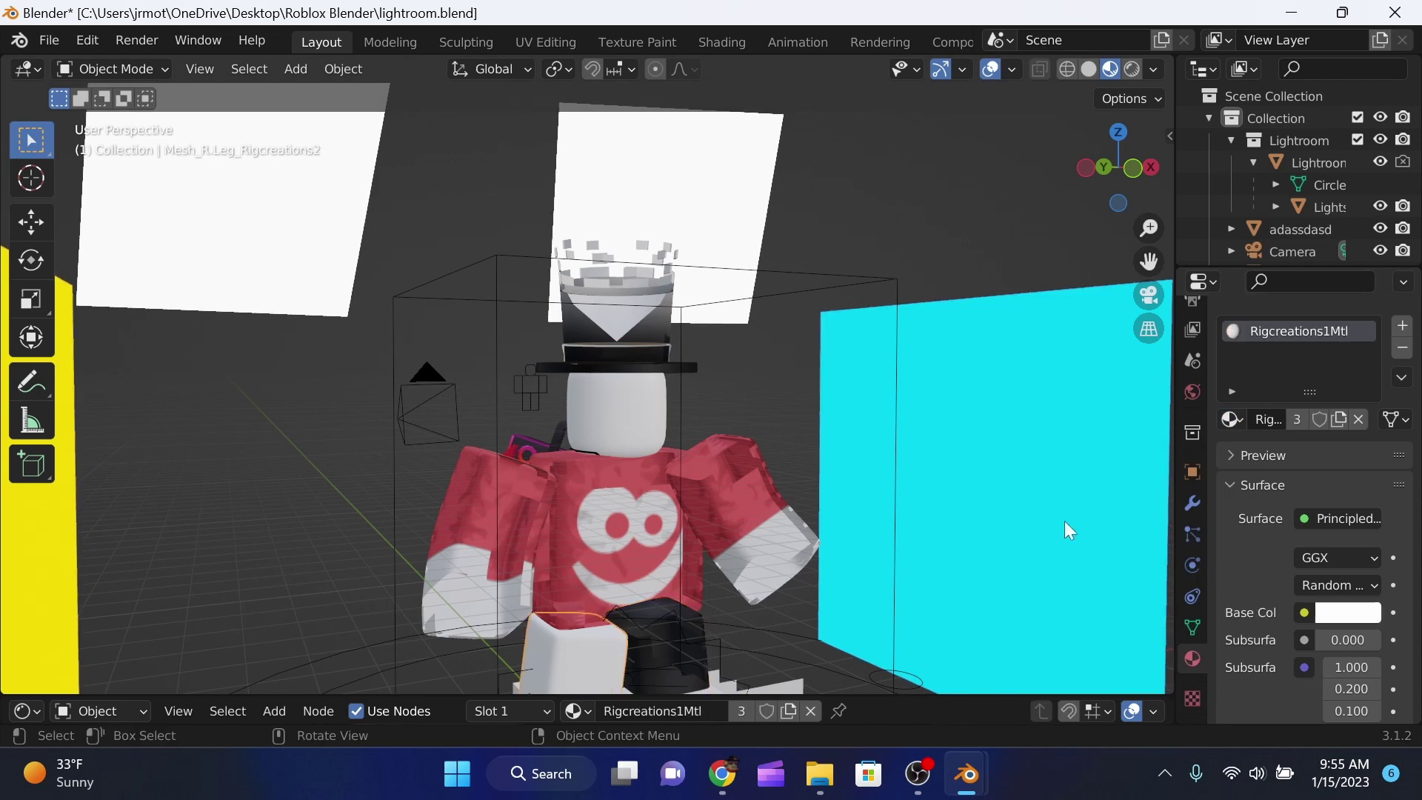
left_click(1232, 419)
left_click(1053, 540)
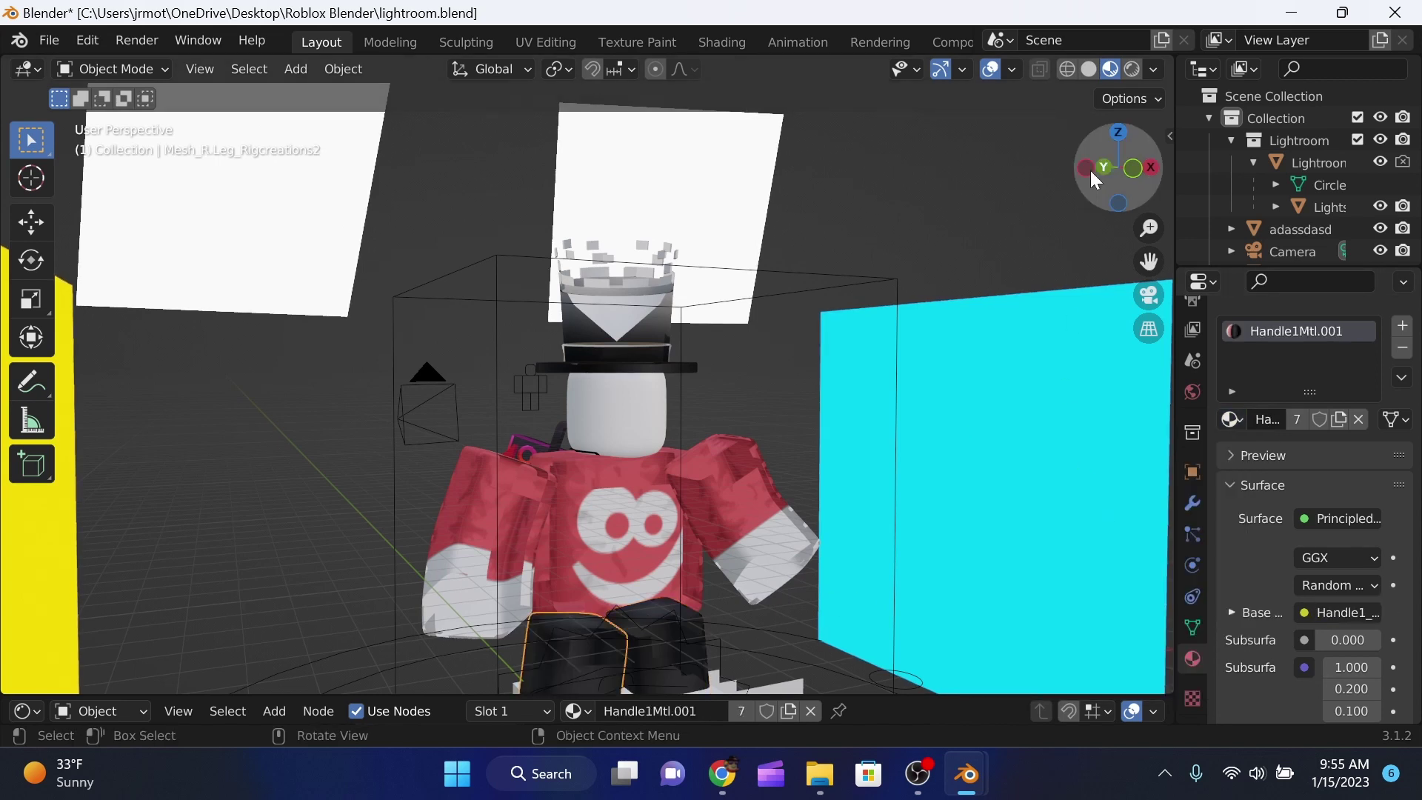
left_click_drag(1092, 172, 1063, 170)
scroll(740, 507, "down", 5)
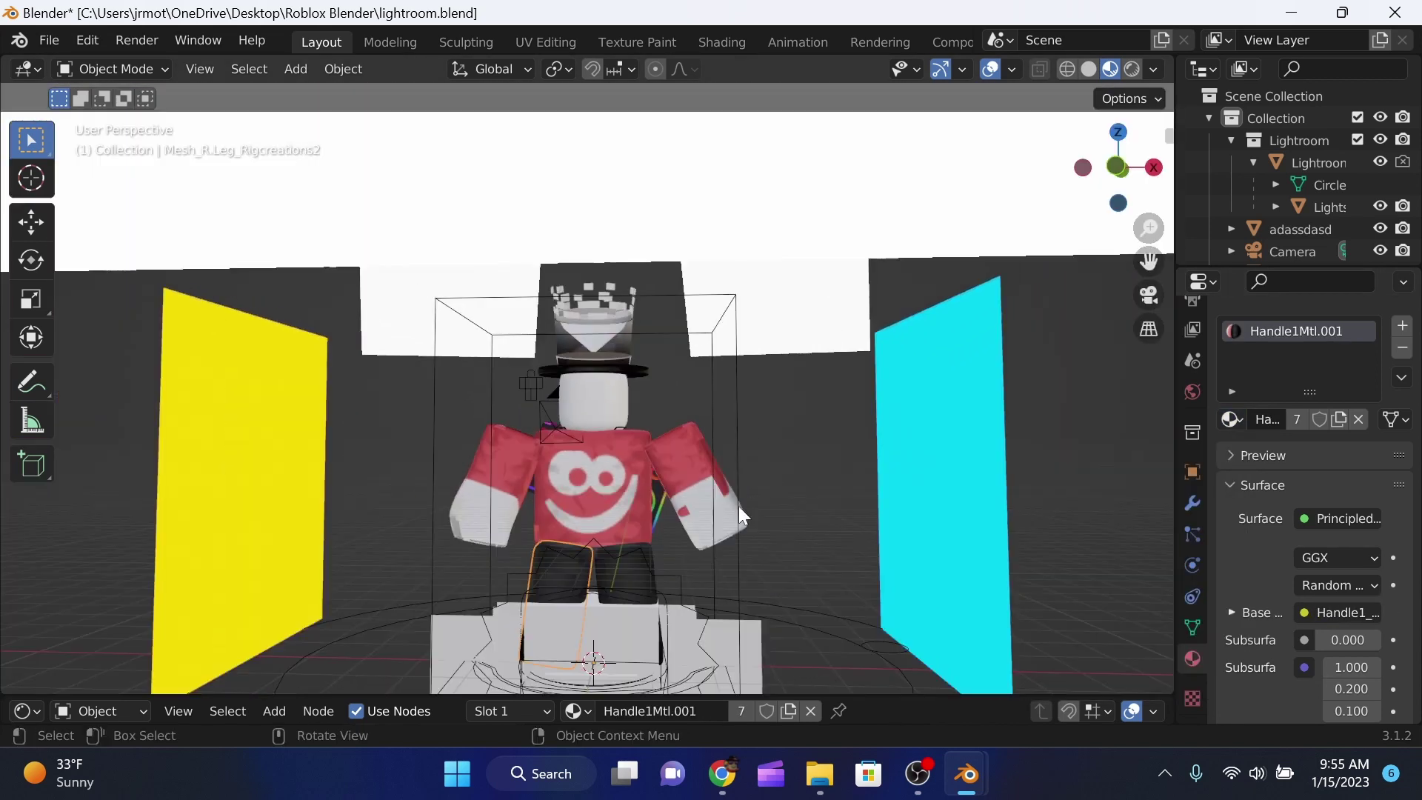
scroll(621, 606, "up", 2)
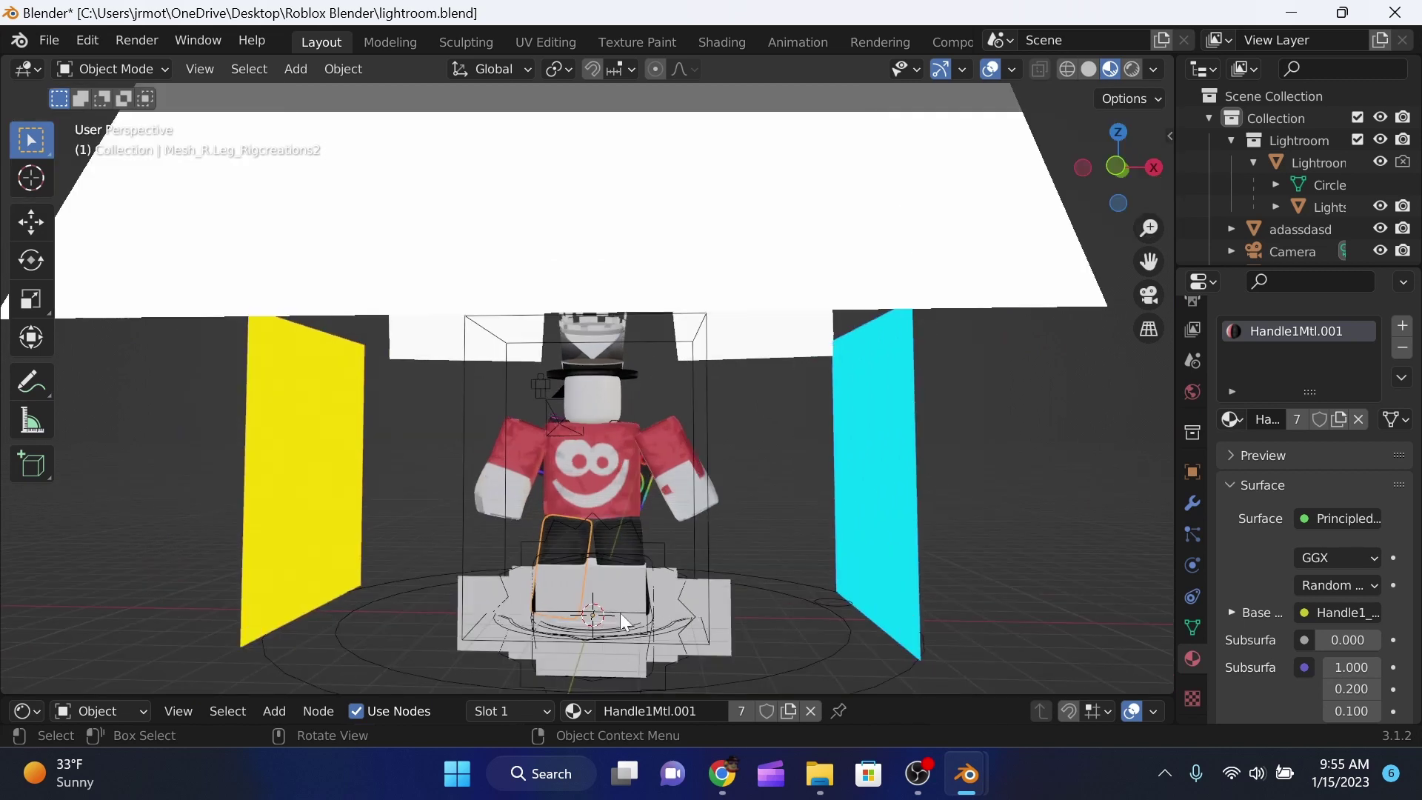
- Delete the white block covering the front of the avatar's legs
left_click_drag(1115, 169, 593, 575)
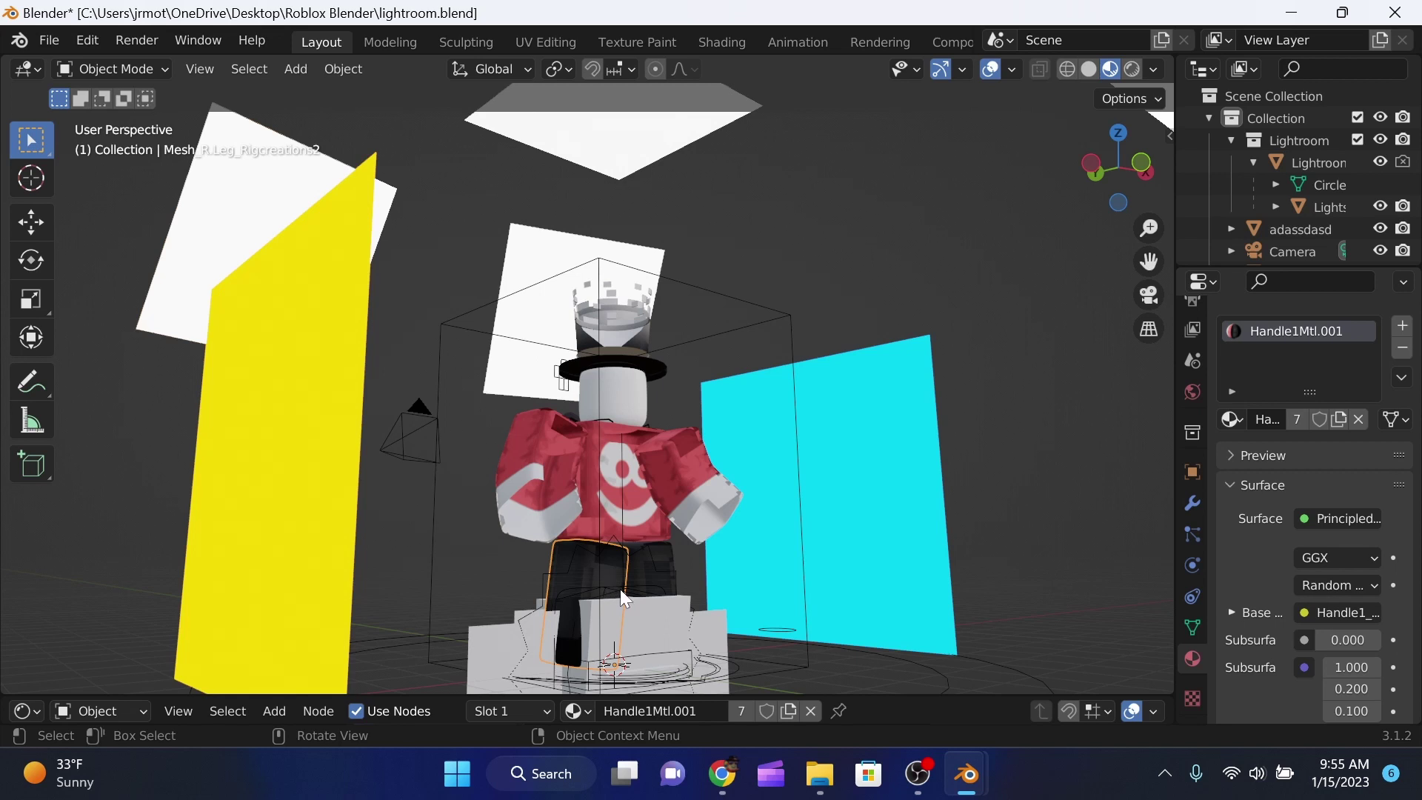
key("shift+grave")
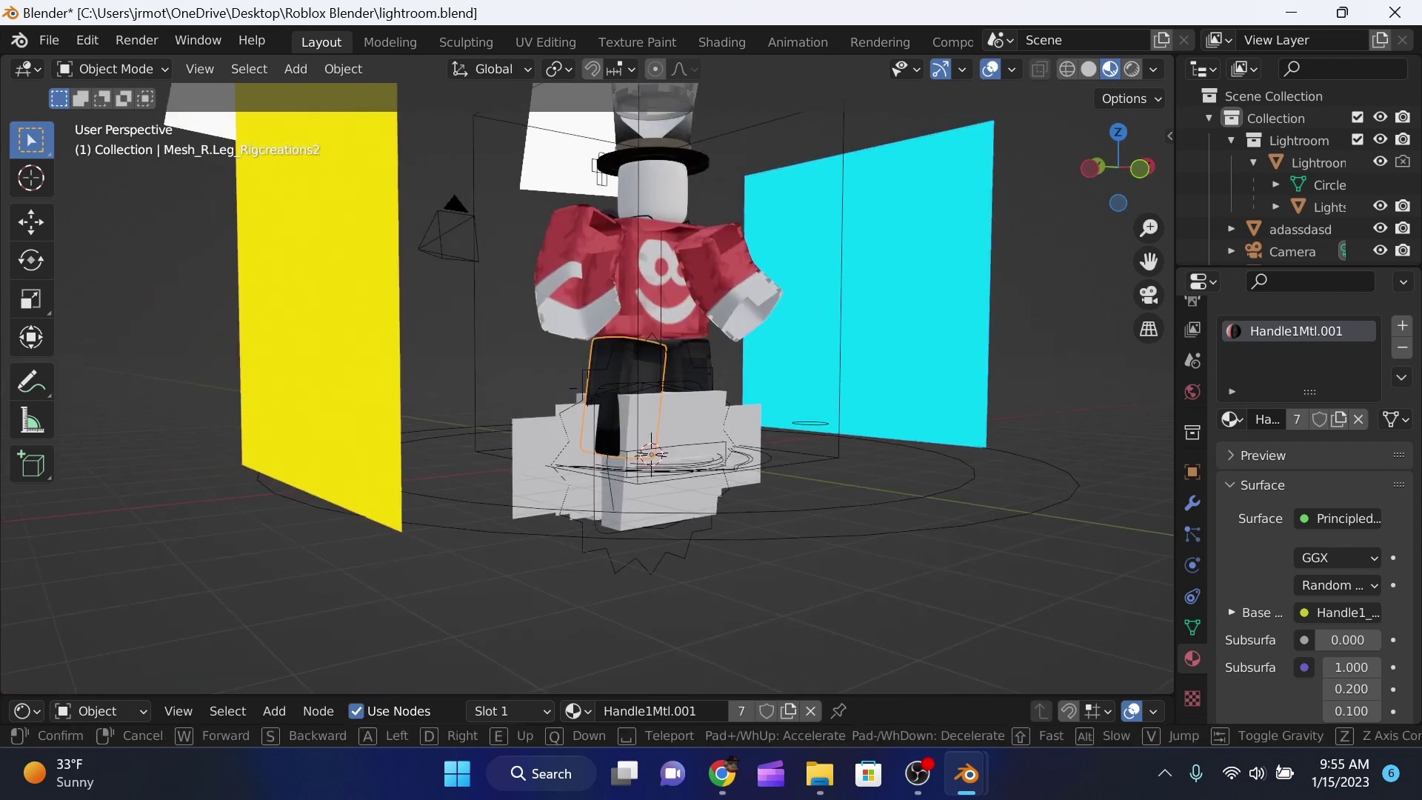
key("w")
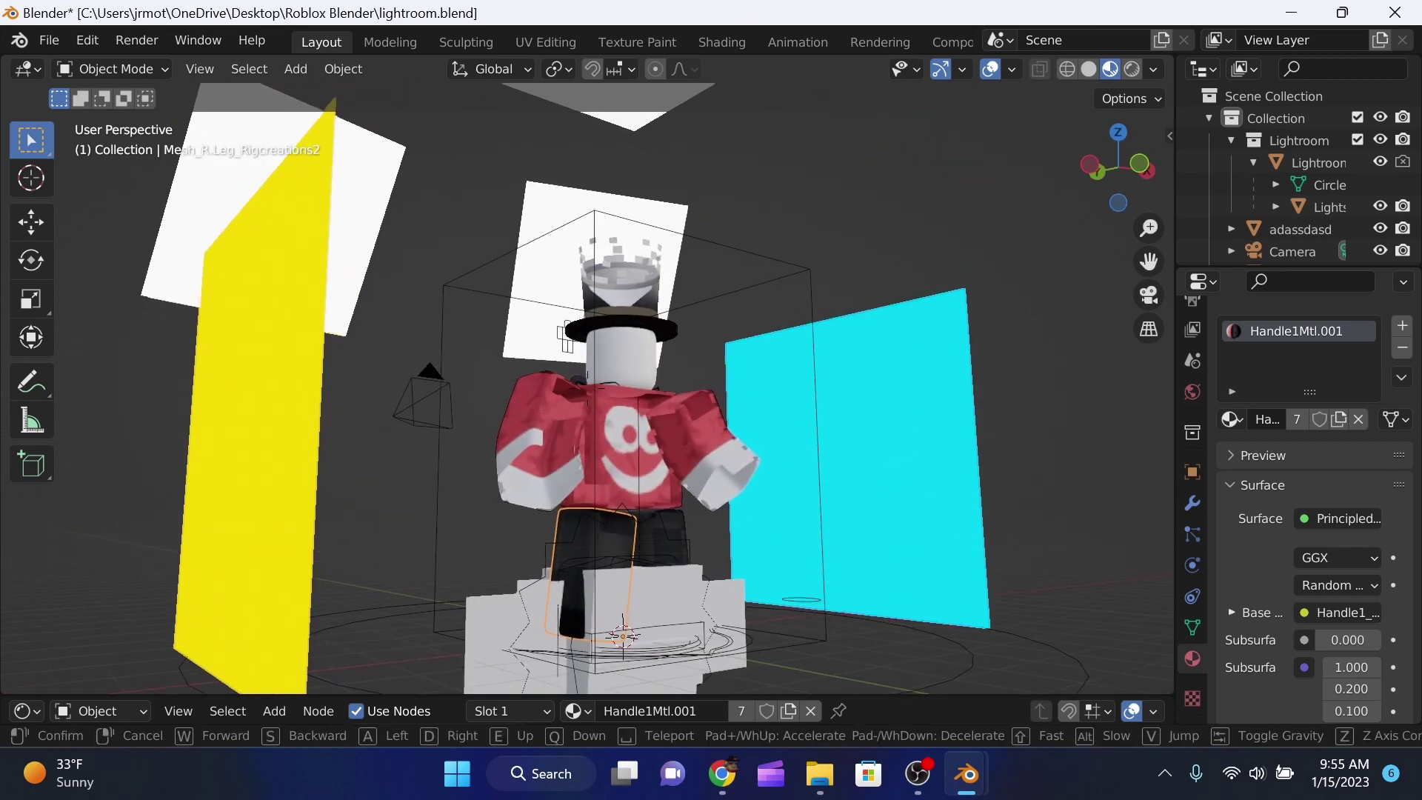
key("s")
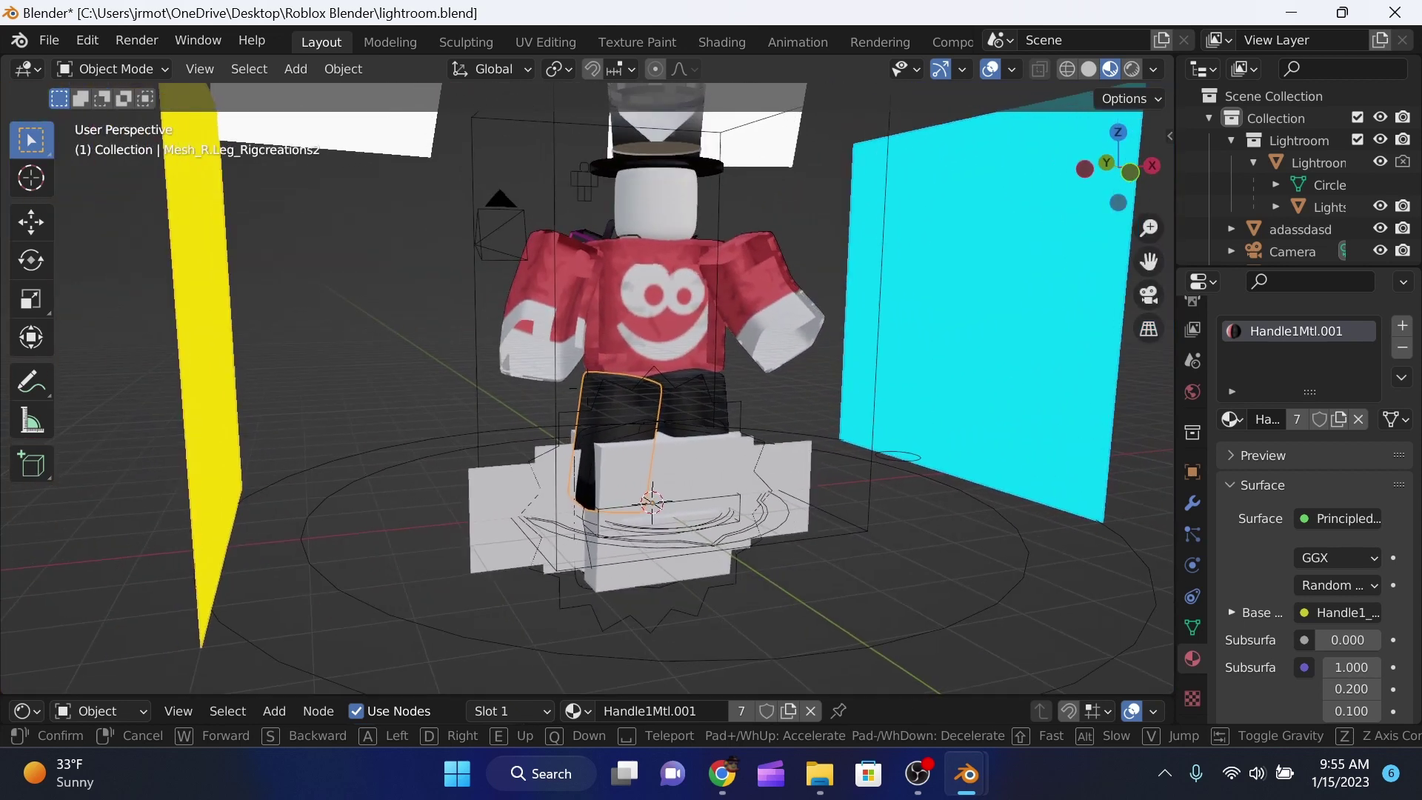
left_click(723, 478)
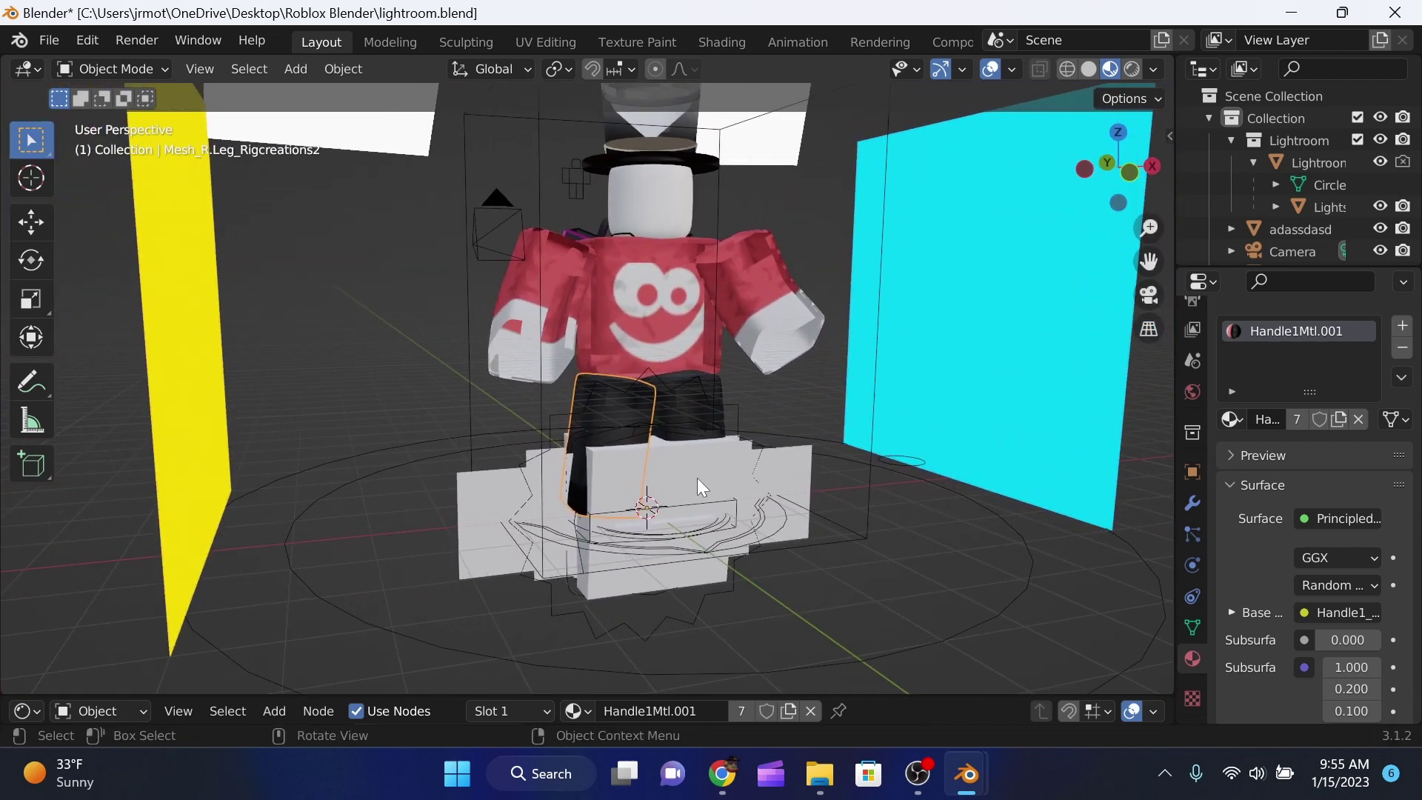
right_click(696, 478)
left_click(620, 725)
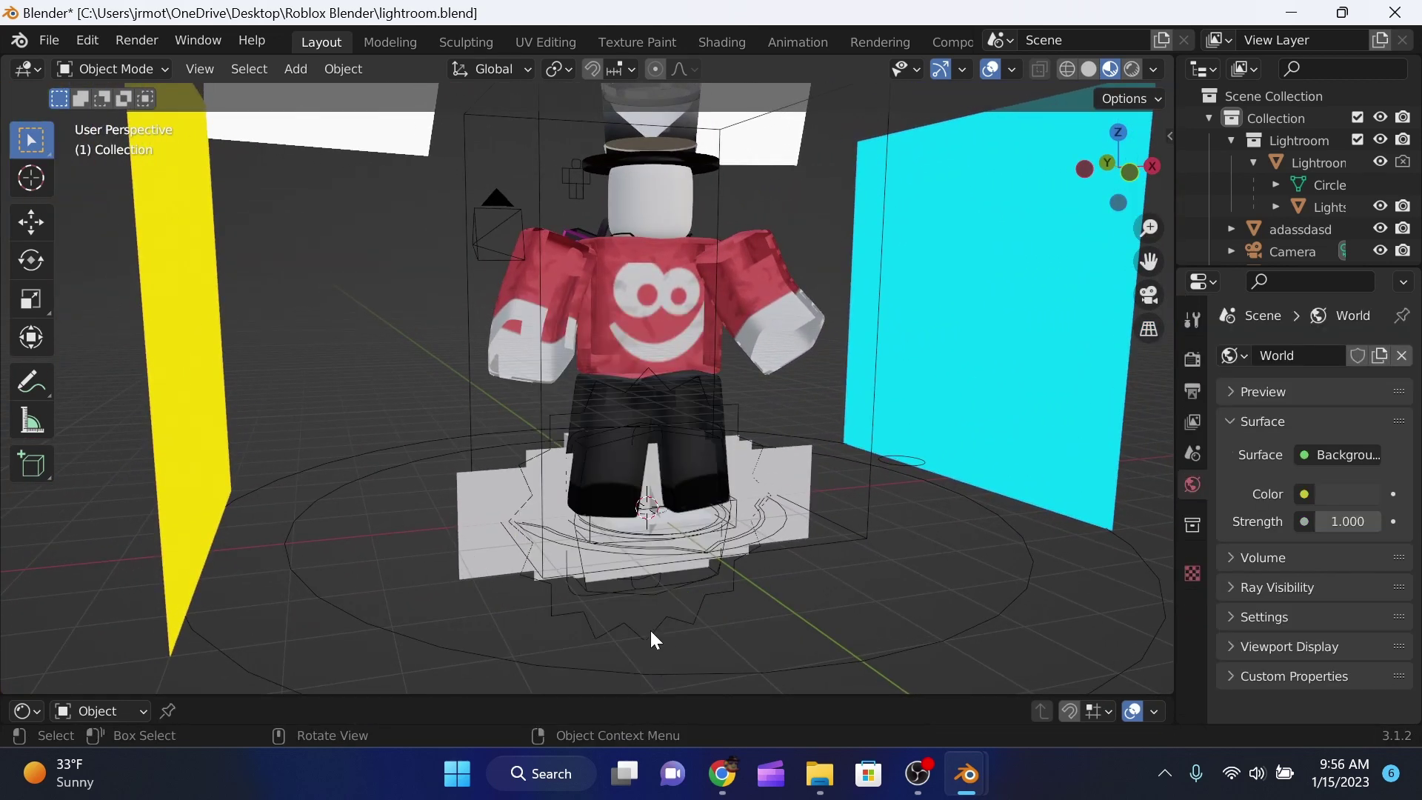
- Delete the remaining white planes behind and beneath the avatar's feet
left_click(500, 545)
key("Delete")
left_click(632, 553)
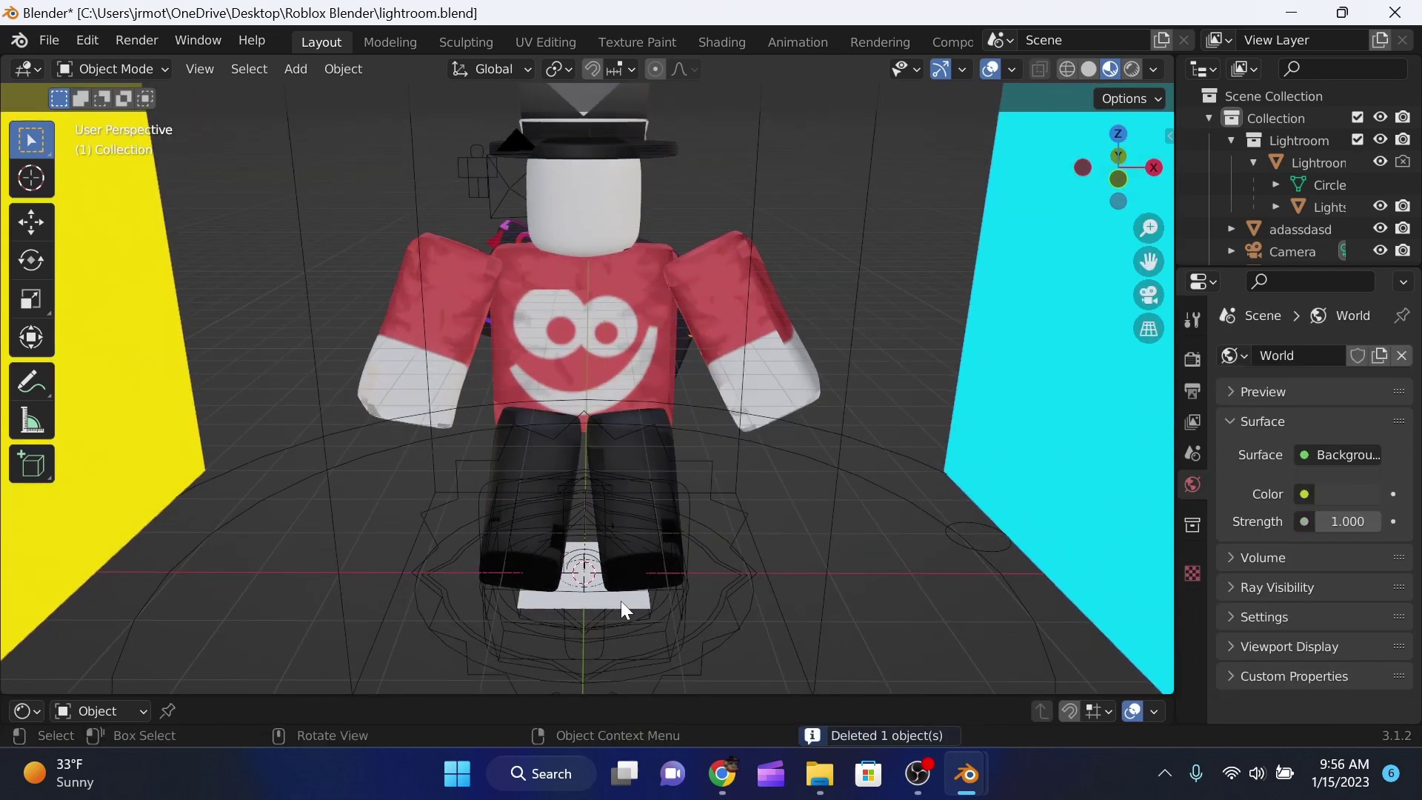
left_click(624, 609)
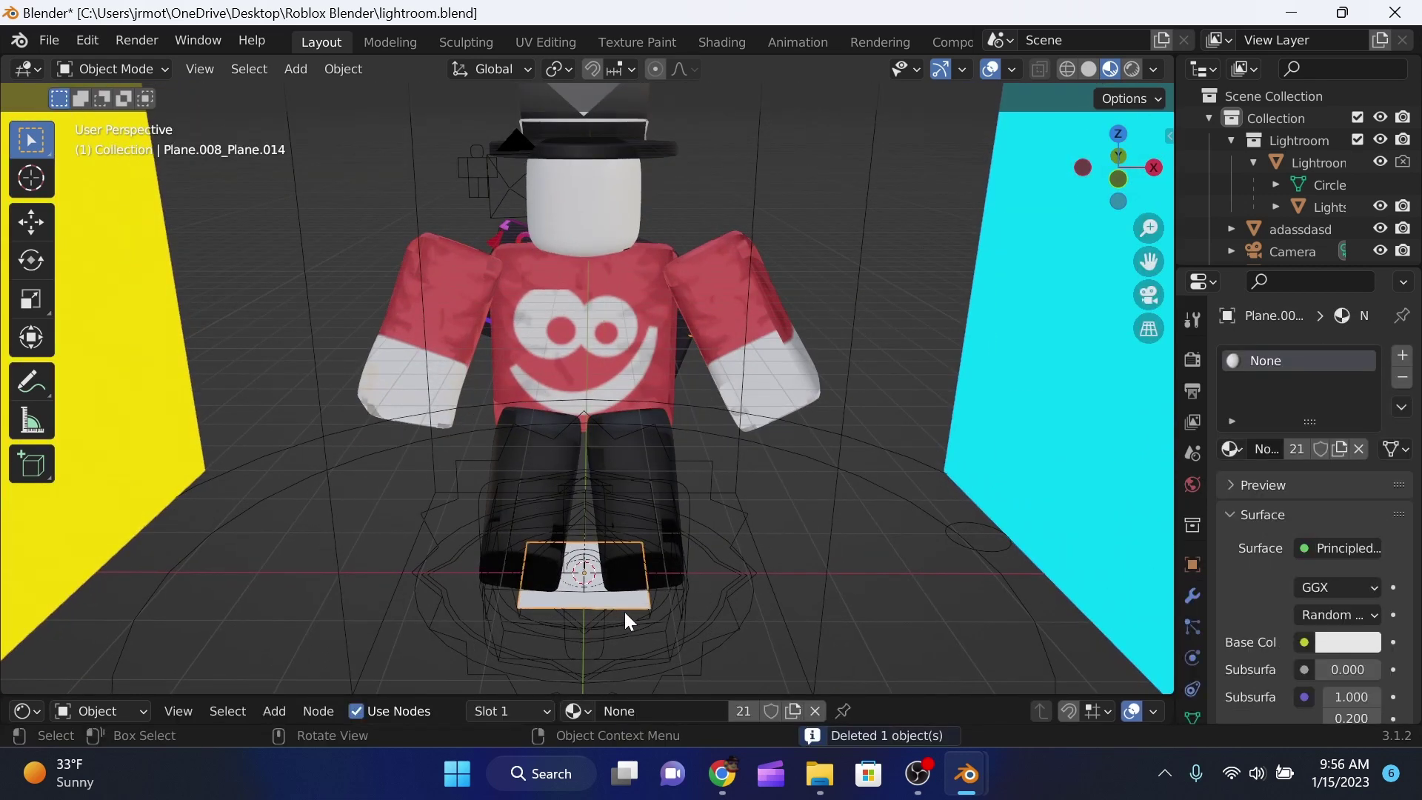
key("Delete")
- Select all the objects listed in the scene collection, including the camera and the avatar parts
left_click(1149, 294)
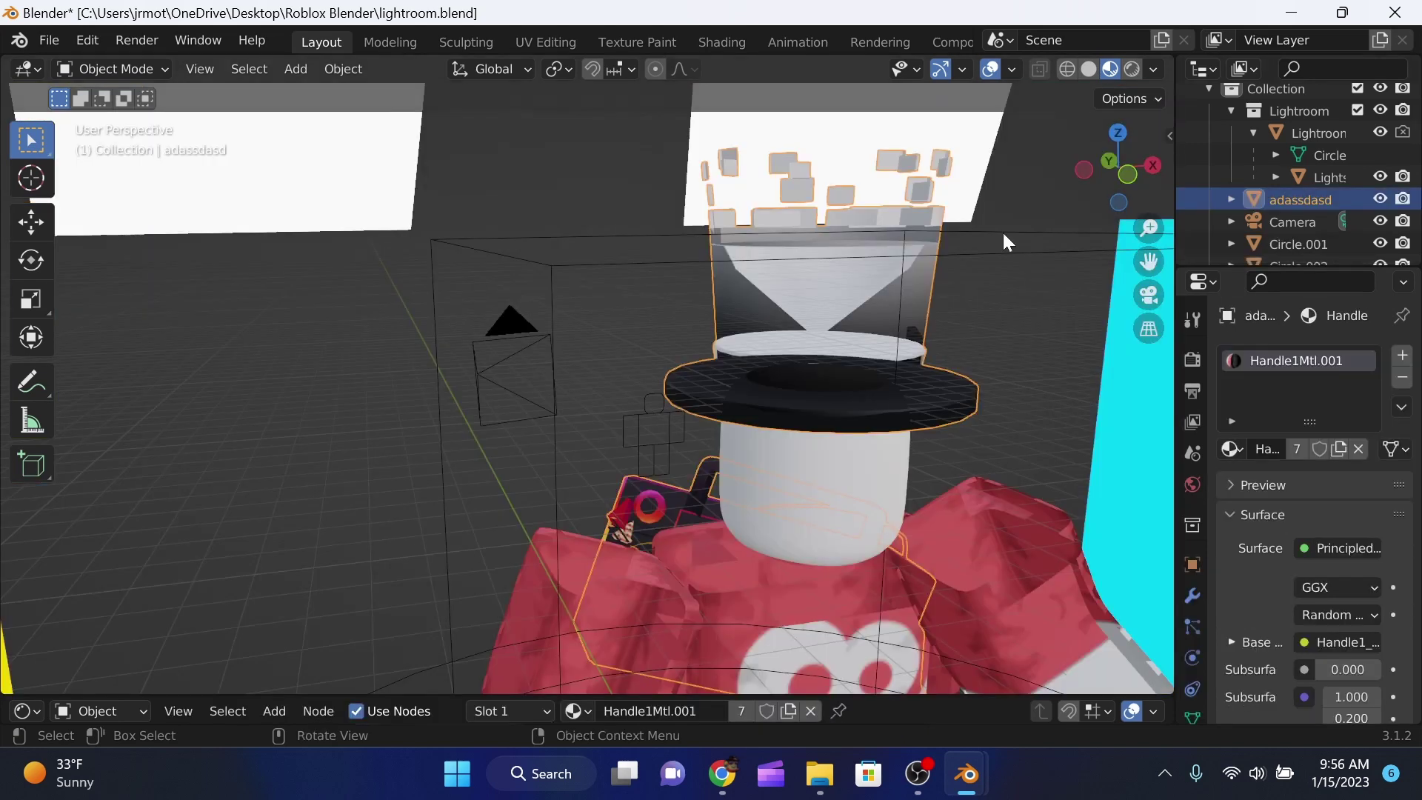
scroll(941, 285, "down", 3)
scroll(866, 310, "down", 1)
scroll(840, 326, "up", 1)
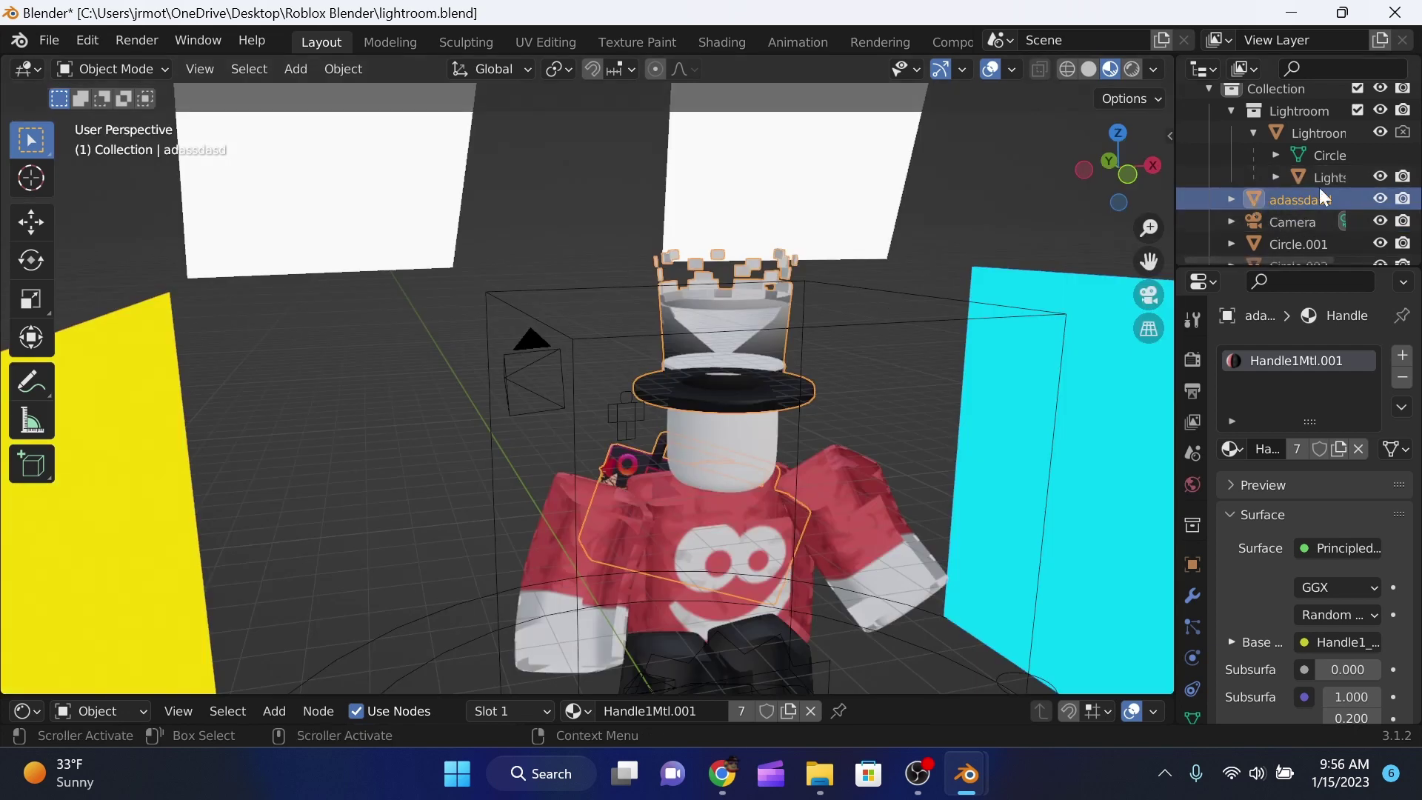
scroll(1292, 222, "down", 8)
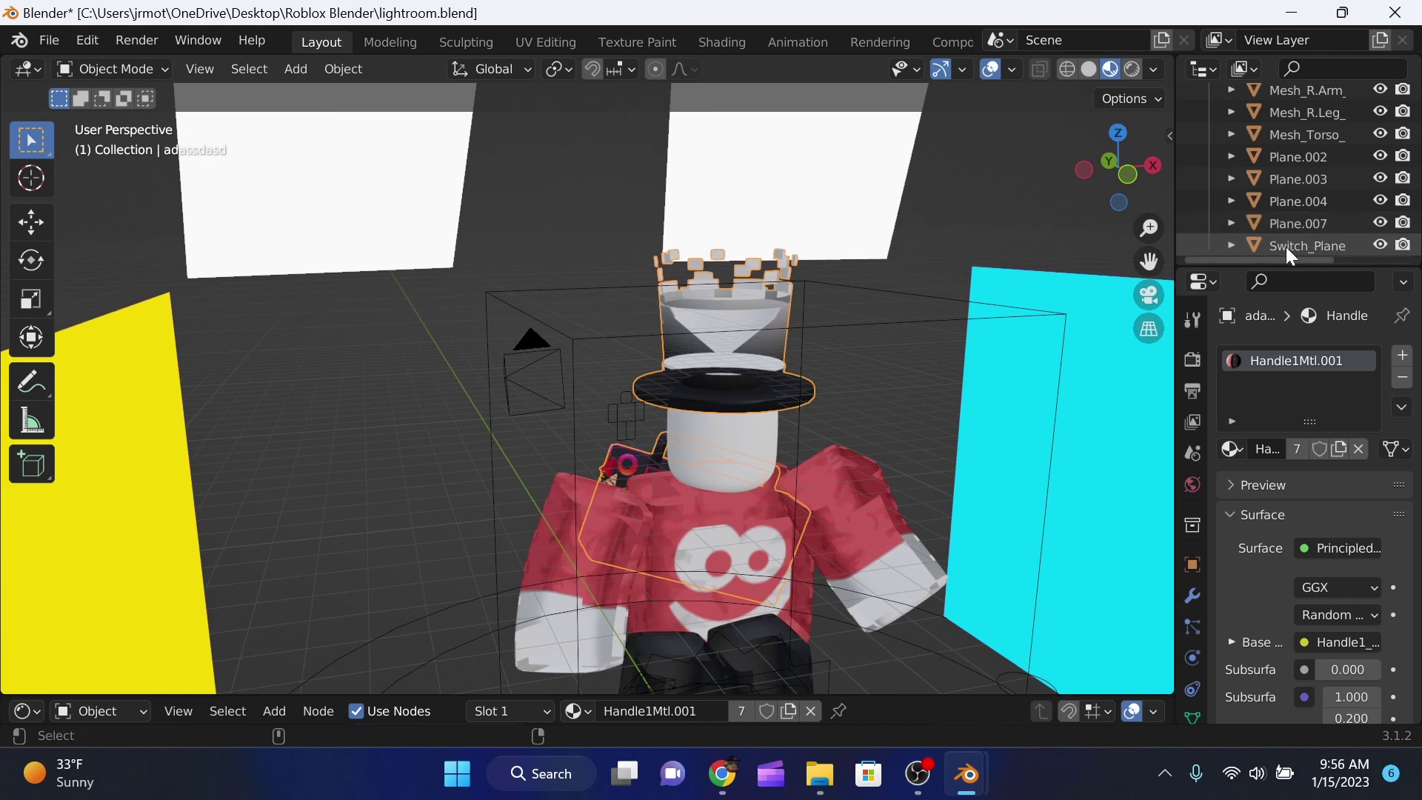
key("a")
left_click_drag(1108, 177, 1074, 244)
middle_click_drag(586, 389, 585, 389)
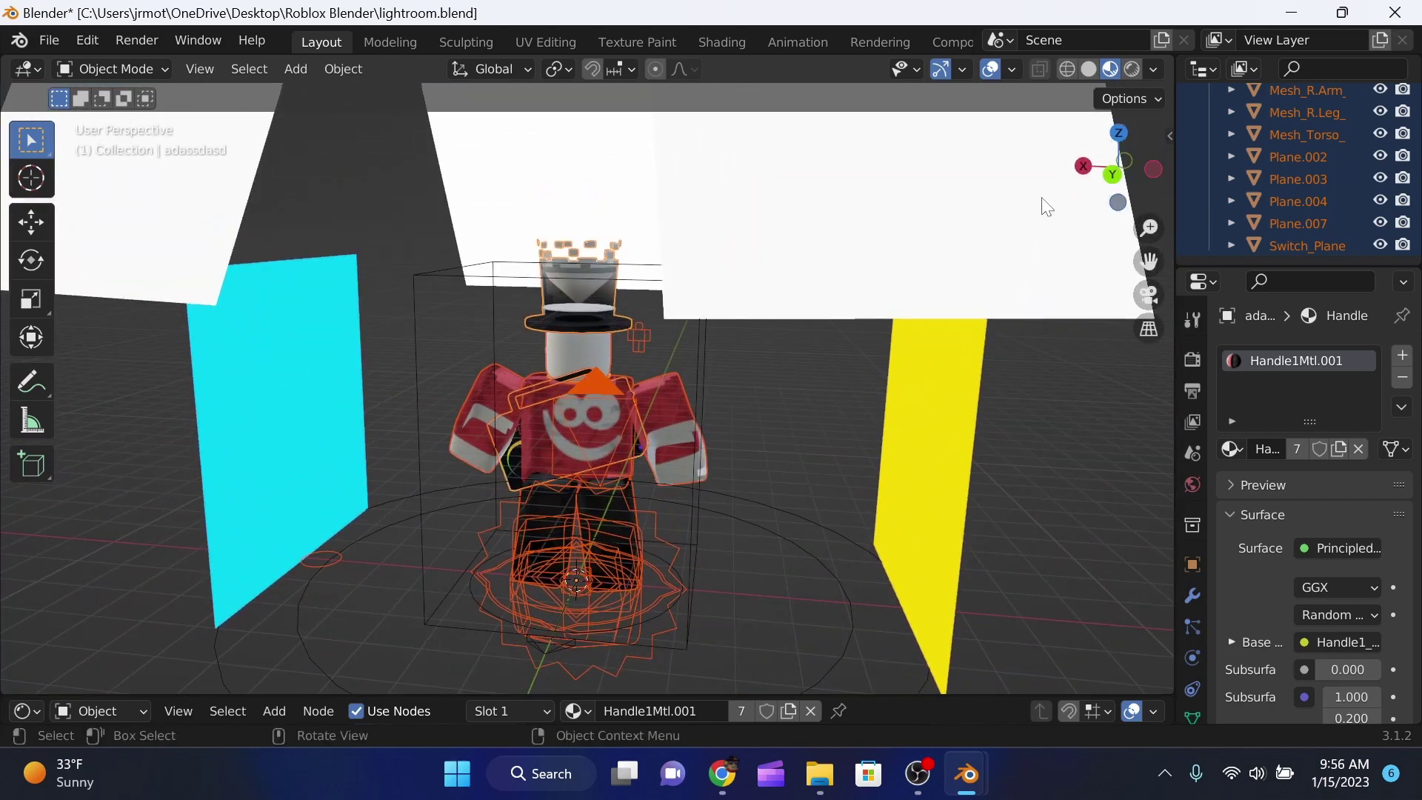
- Make the Camera the active object and rotate the selected objects about the Z axis
scroll(1249, 156, "up", 12)
scroll(1318, 196, "down", 2)
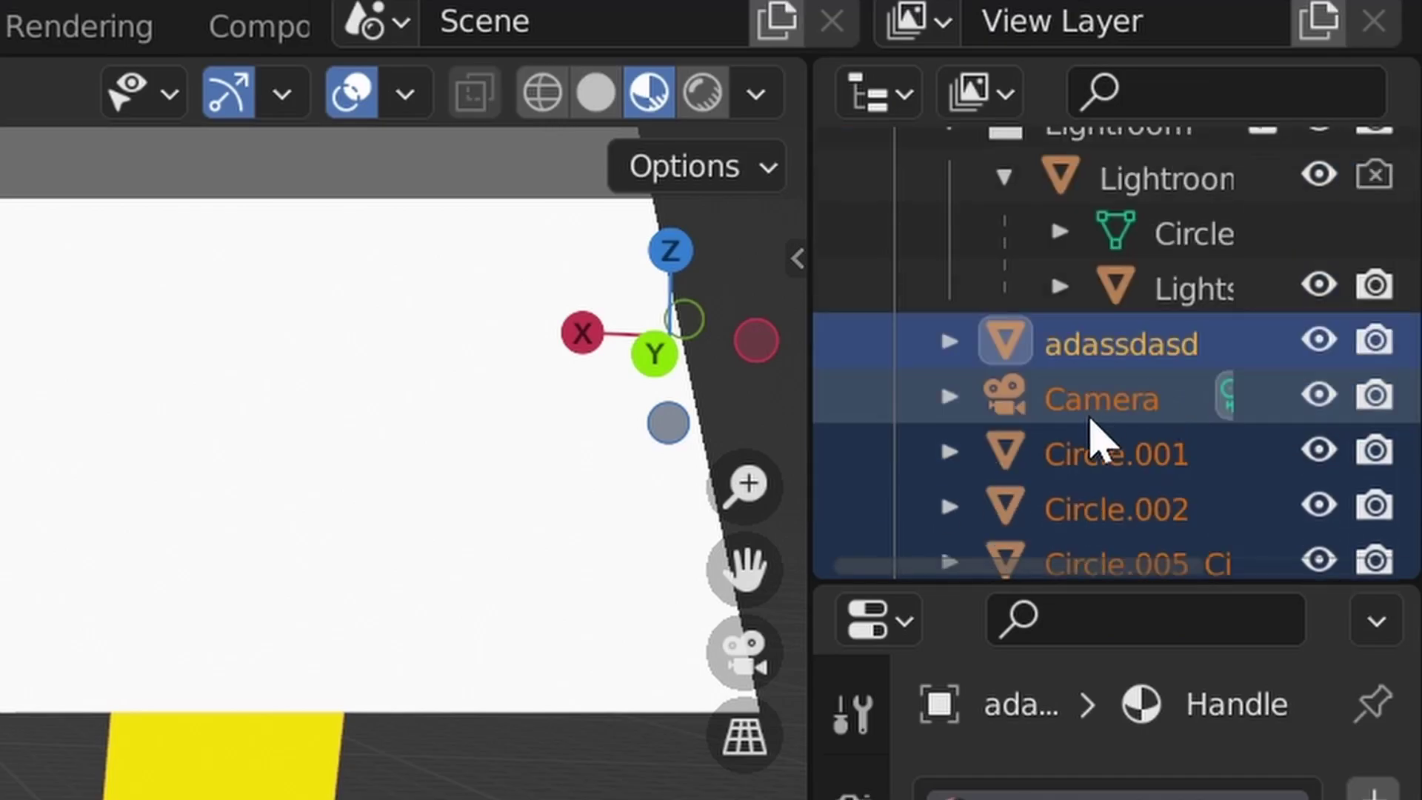
left_click(1111, 404)
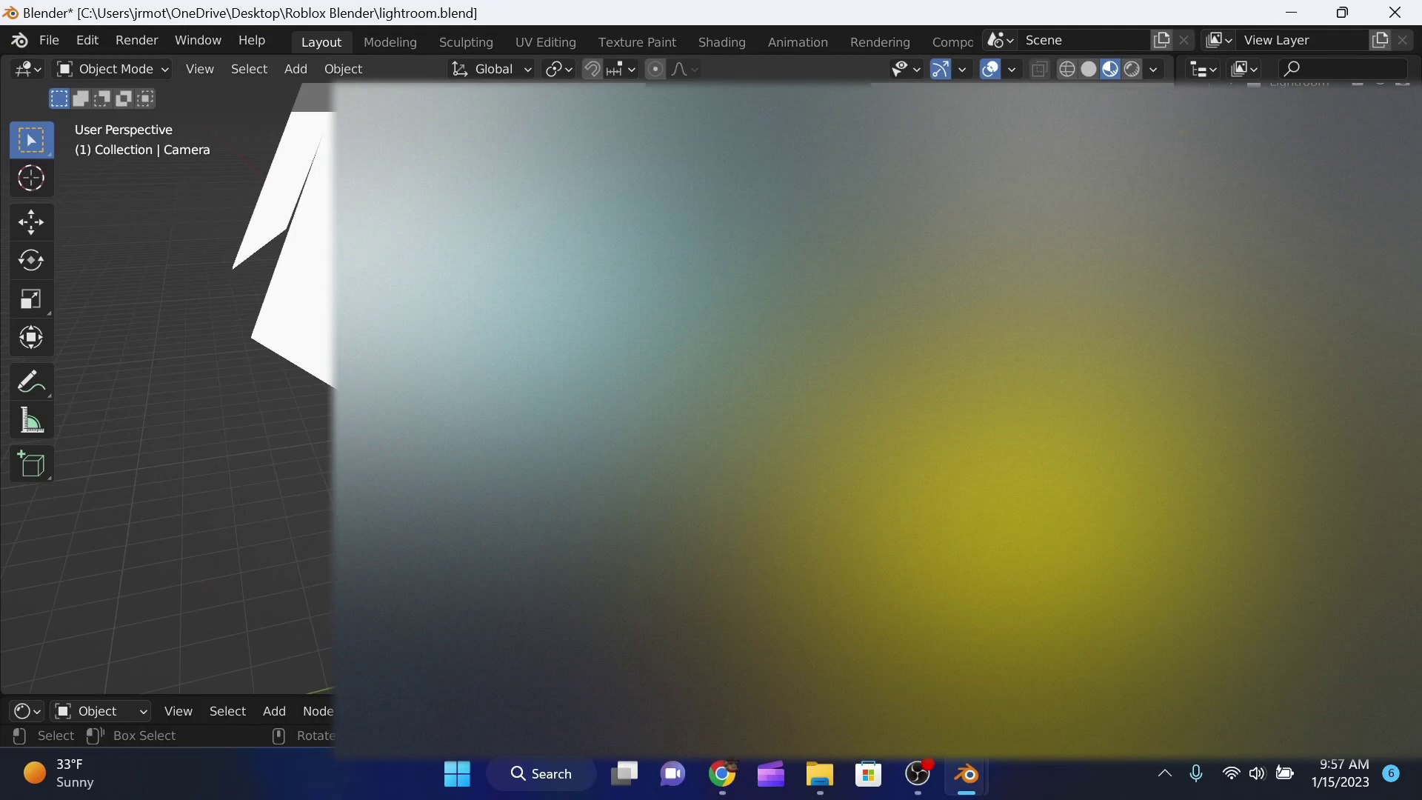
key("r")
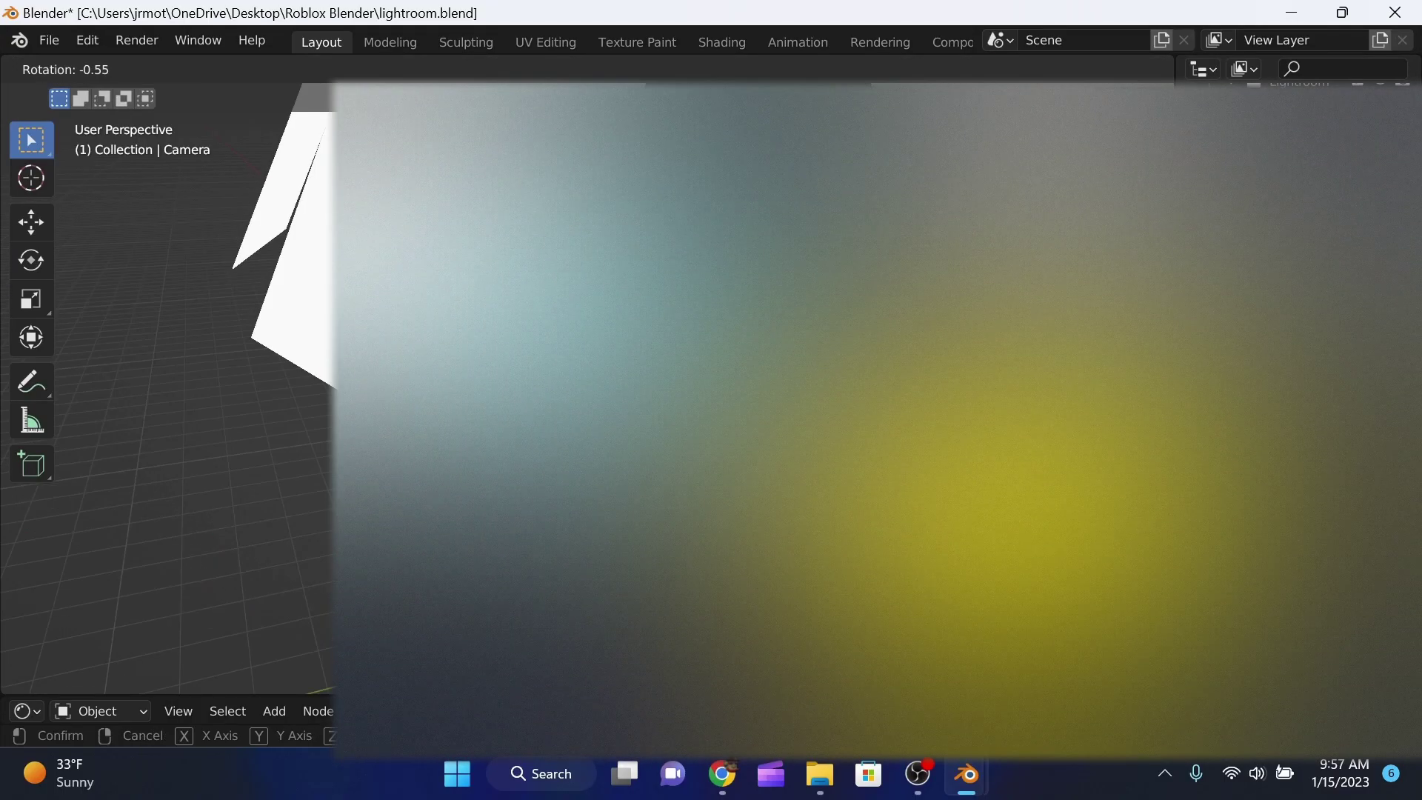
key("z")
key("Return")
- Look through the scene camera and use walk navigation to reframe the avatar between the coloured light panels
key("KP_0")
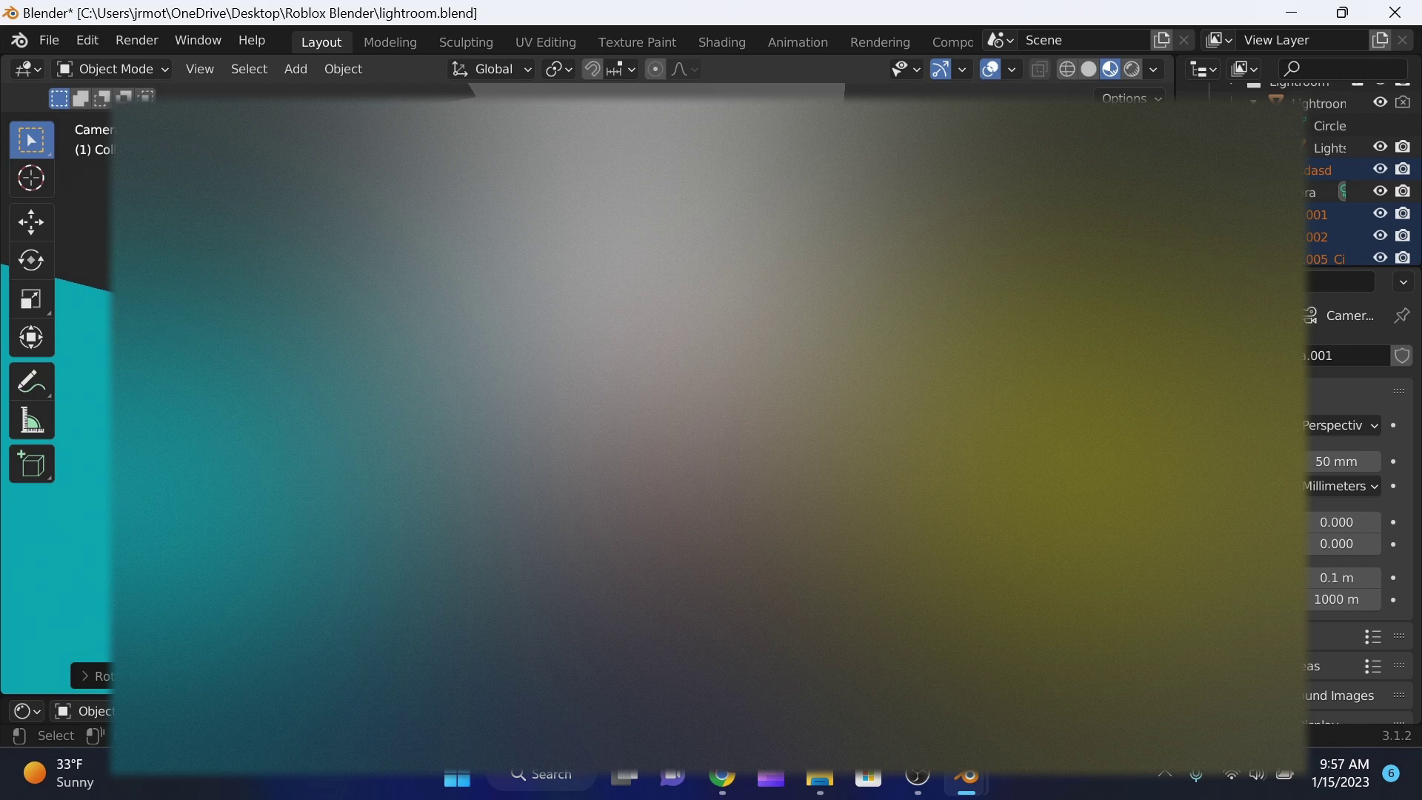
key("shift+grave")
key("s")
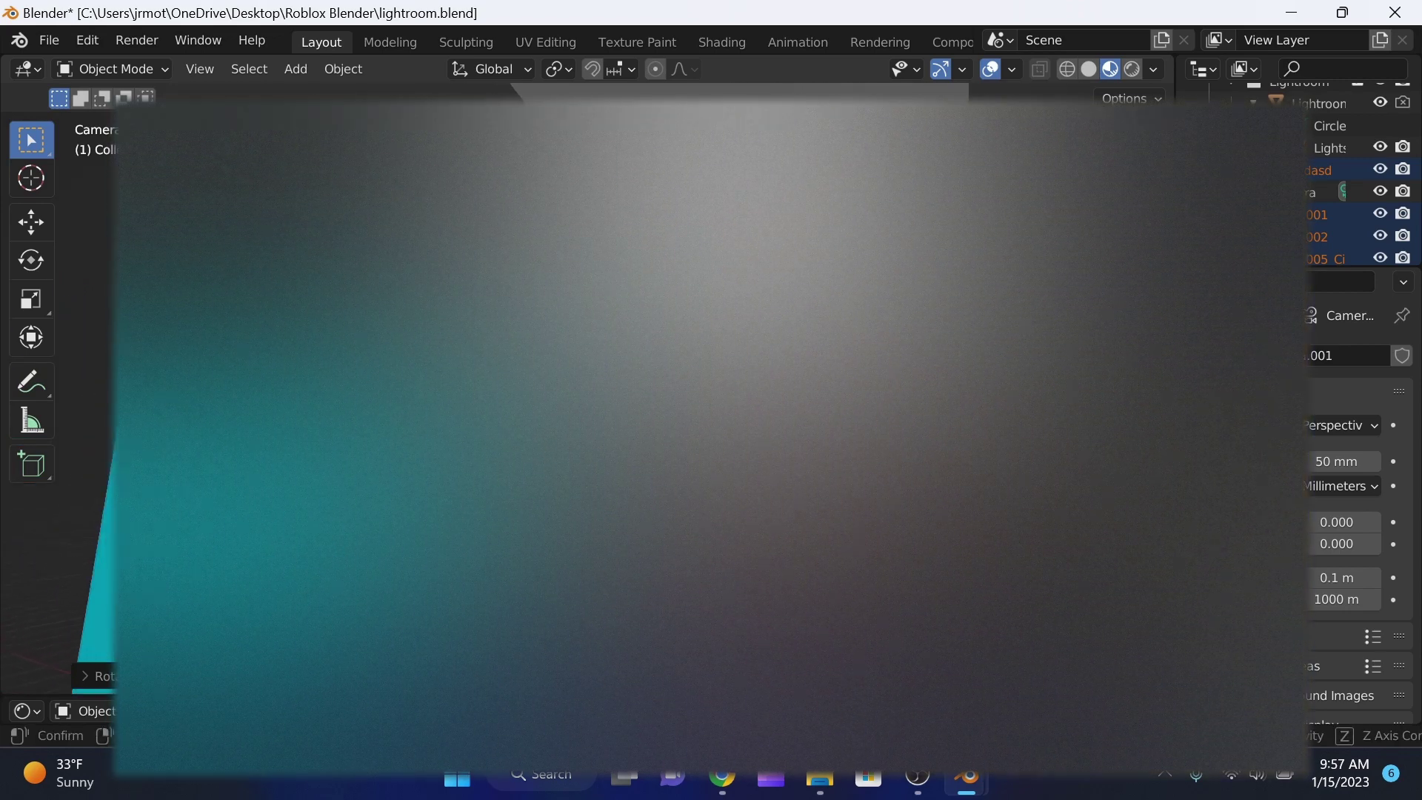
key("w")
key("s")
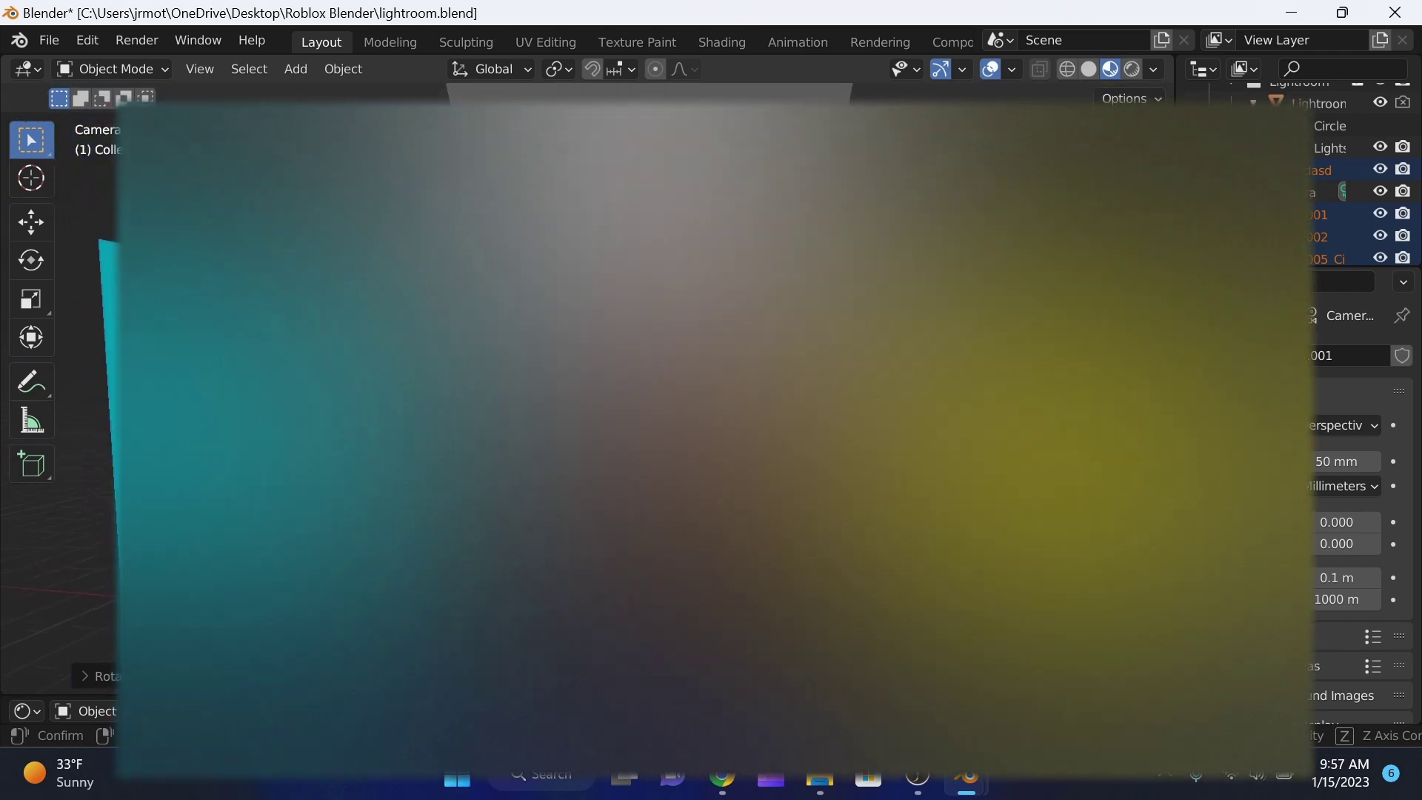
key("s")
key("w")
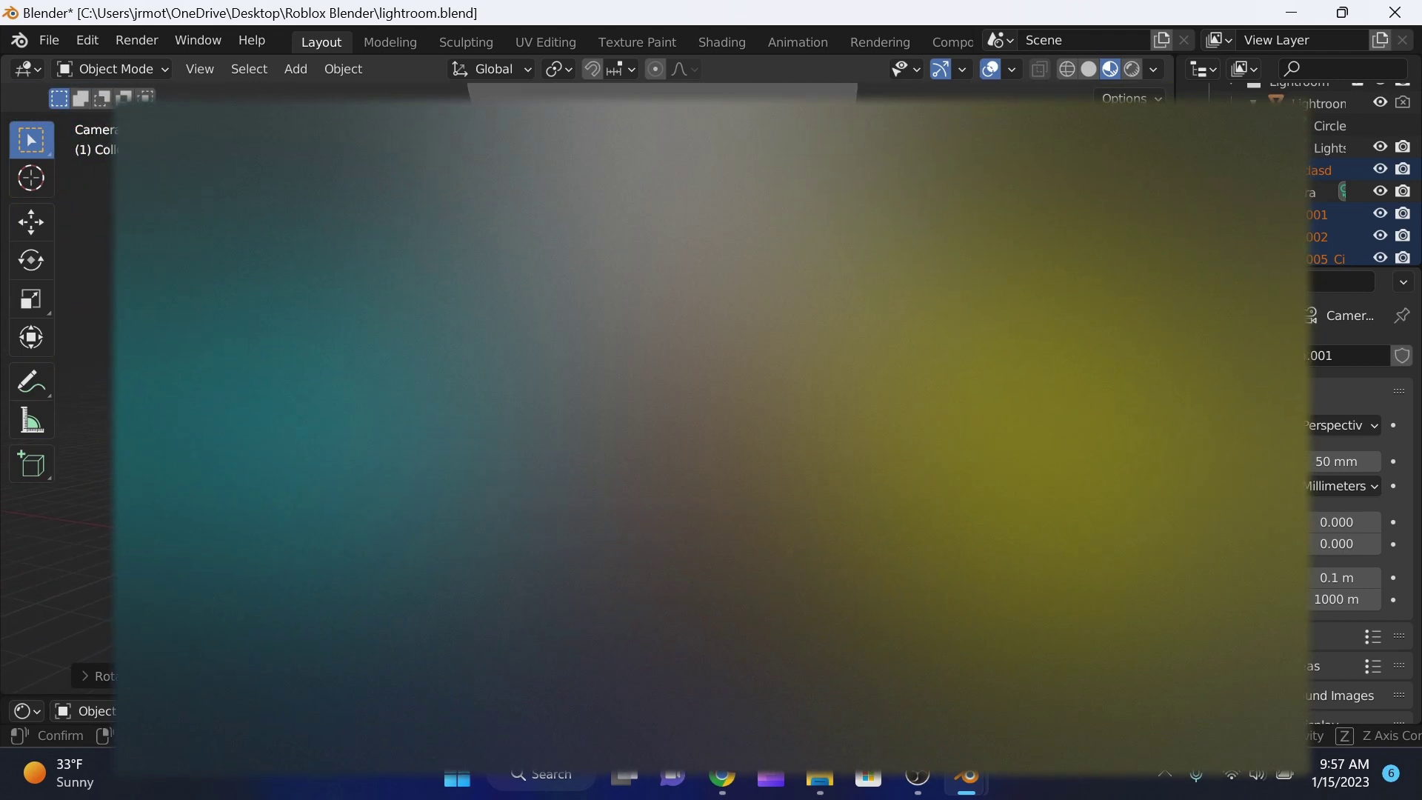
key("d")
left_click(588, 389)
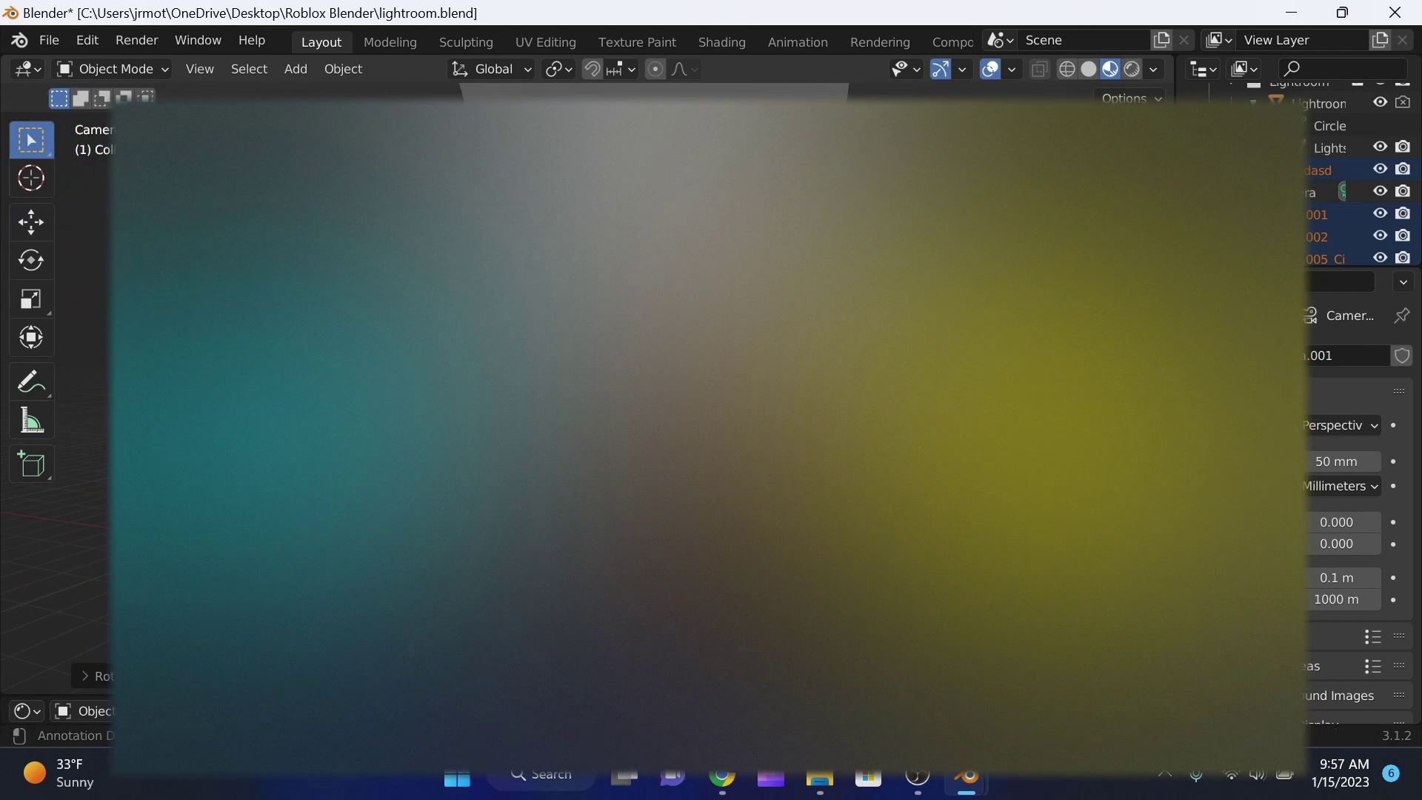
- Preview the scene in Rendered shading from several angles, then return the viewport to Material Preview
left_click(1125, 71)
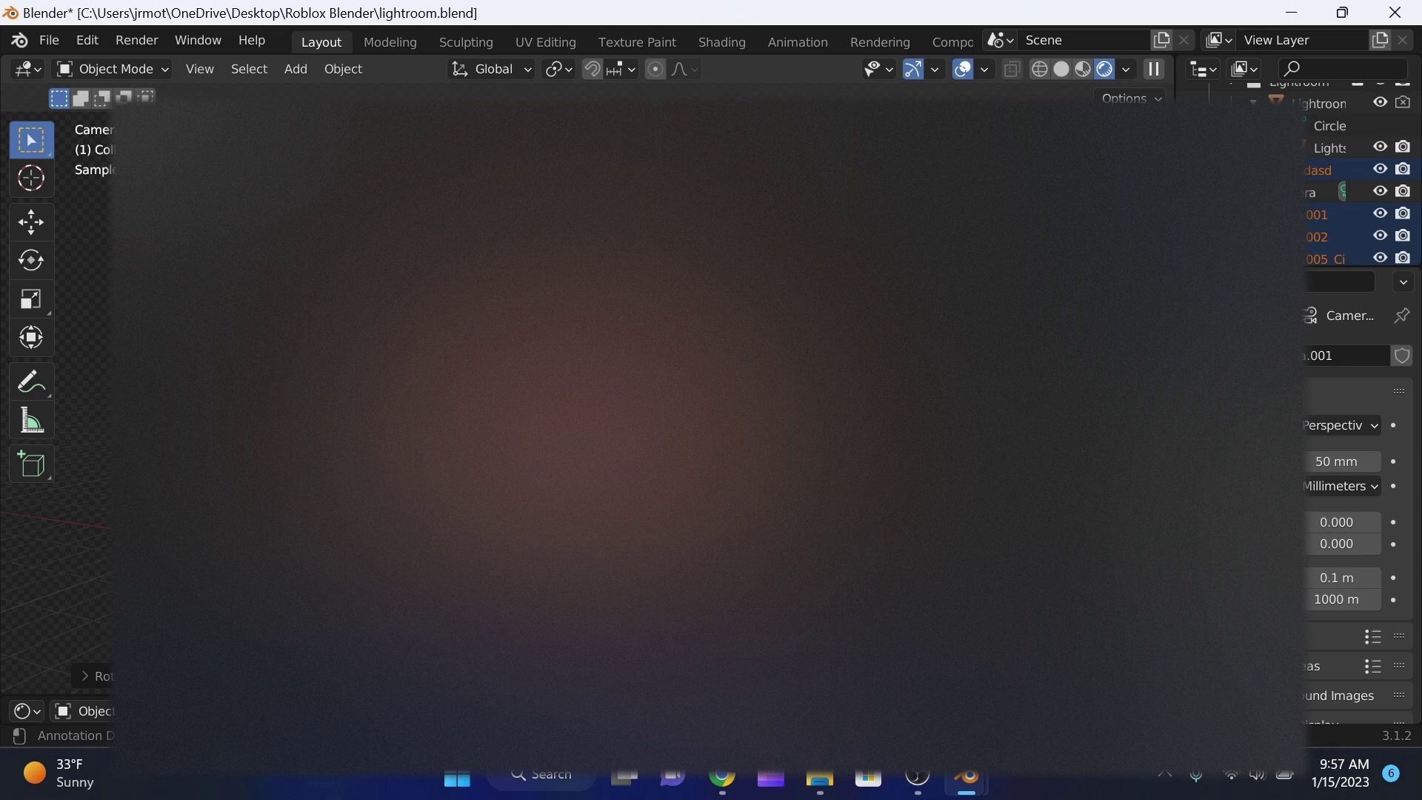
mouse_move(623, 392)
middle_mouse_down()
mouse_move(593, 392)
mouse_move(645, 415)
mouse_move(614, 393)
mouse_move(637, 385)
middle_mouse_up()
mouse_move(733, 423)
middle_mouse_down()
mouse_move(763, 429)
mouse_move(741, 415)
middle_mouse_up()
scroll(622, 400, "down", 4)
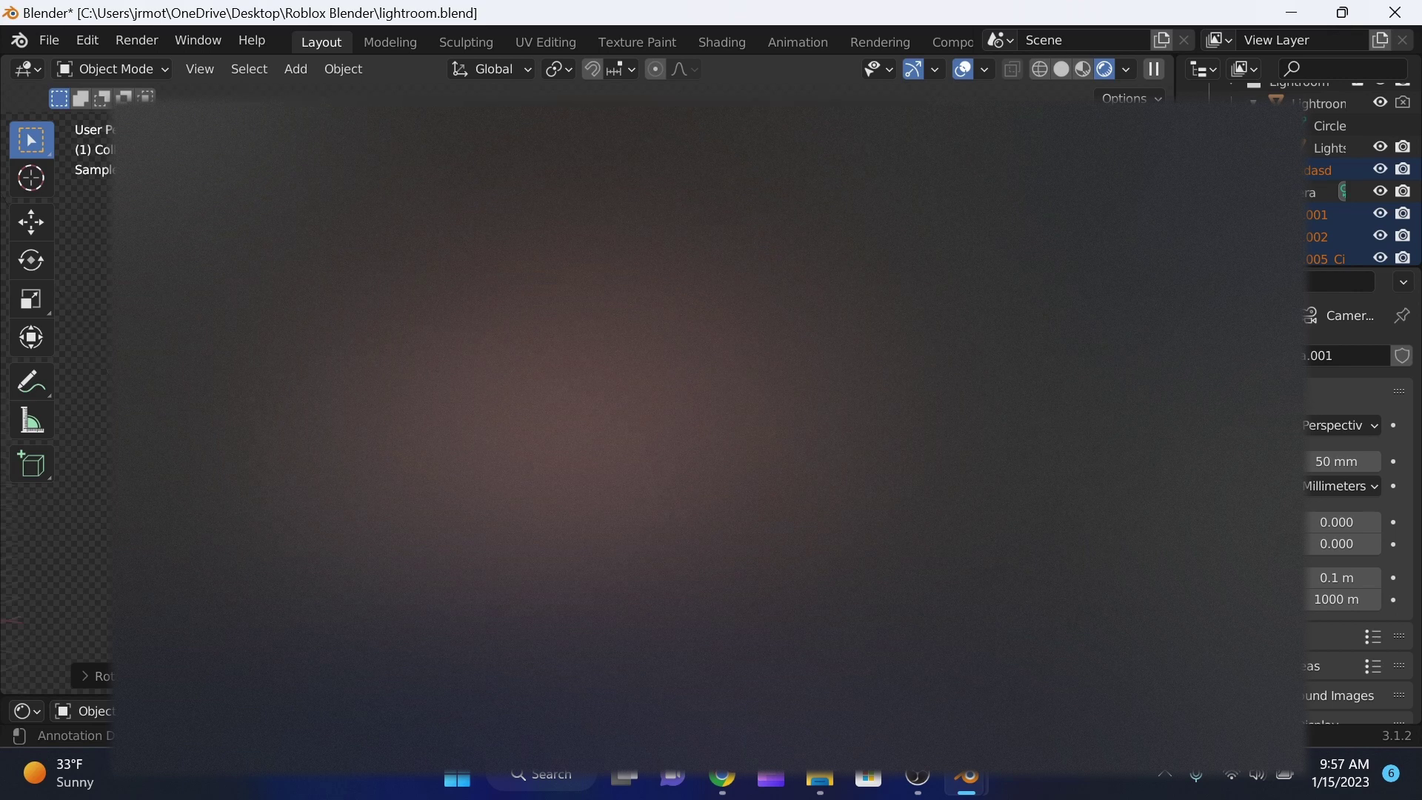
mouse_move(637, 400)
middle_mouse_down()
mouse_move(656, 404)
mouse_move(637, 388)
middle_mouse_up()
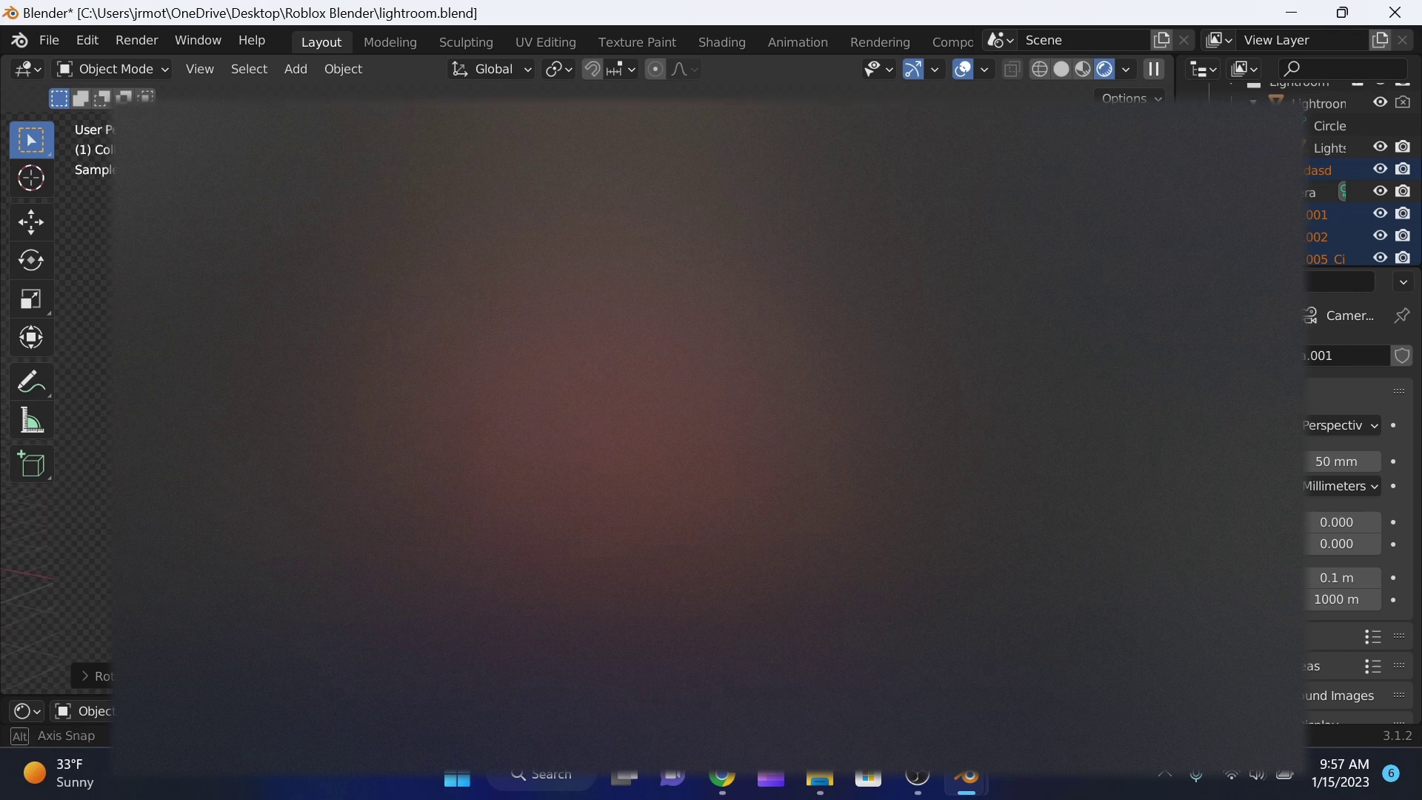
left_click(1086, 68)
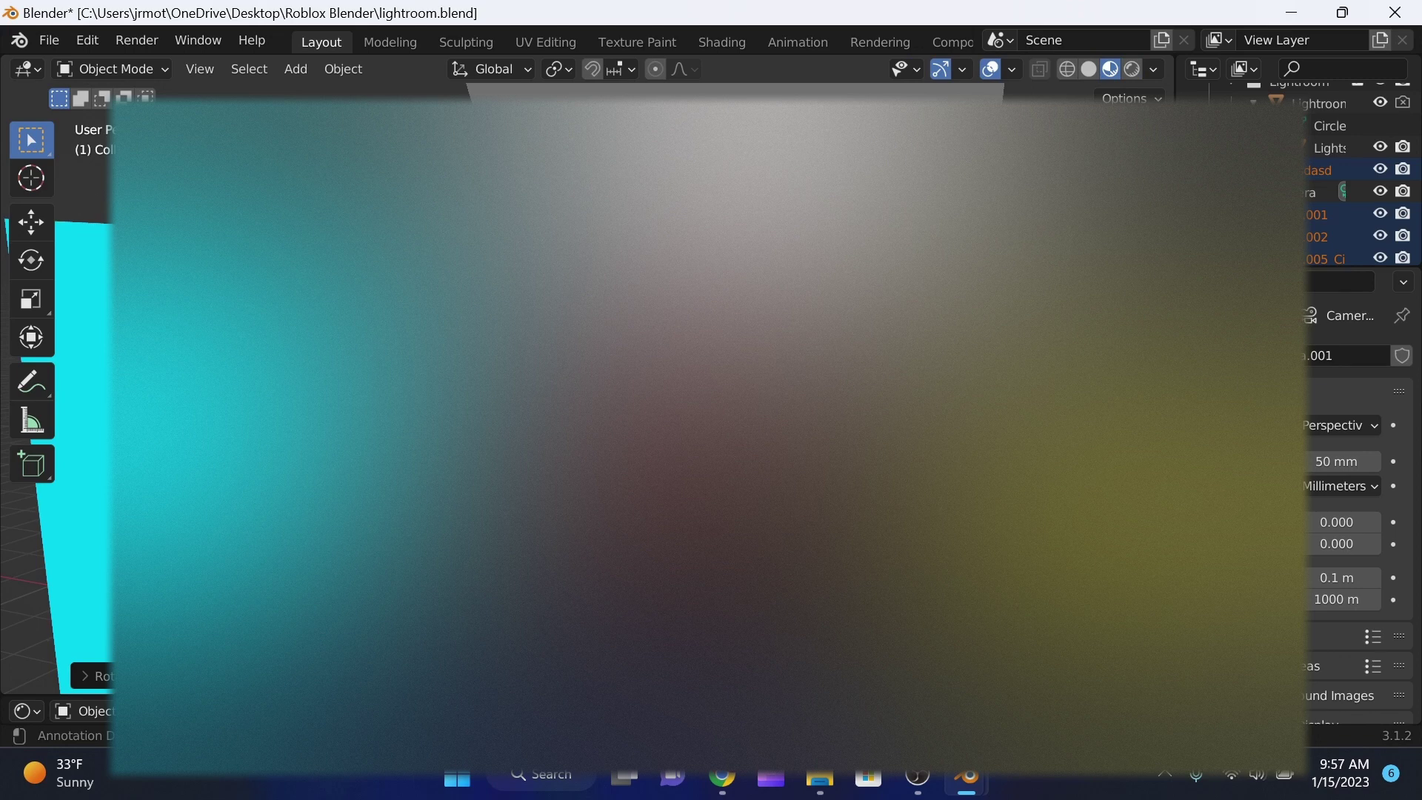
- Render the scene as a still image and move the render window aside
left_click(138, 40)
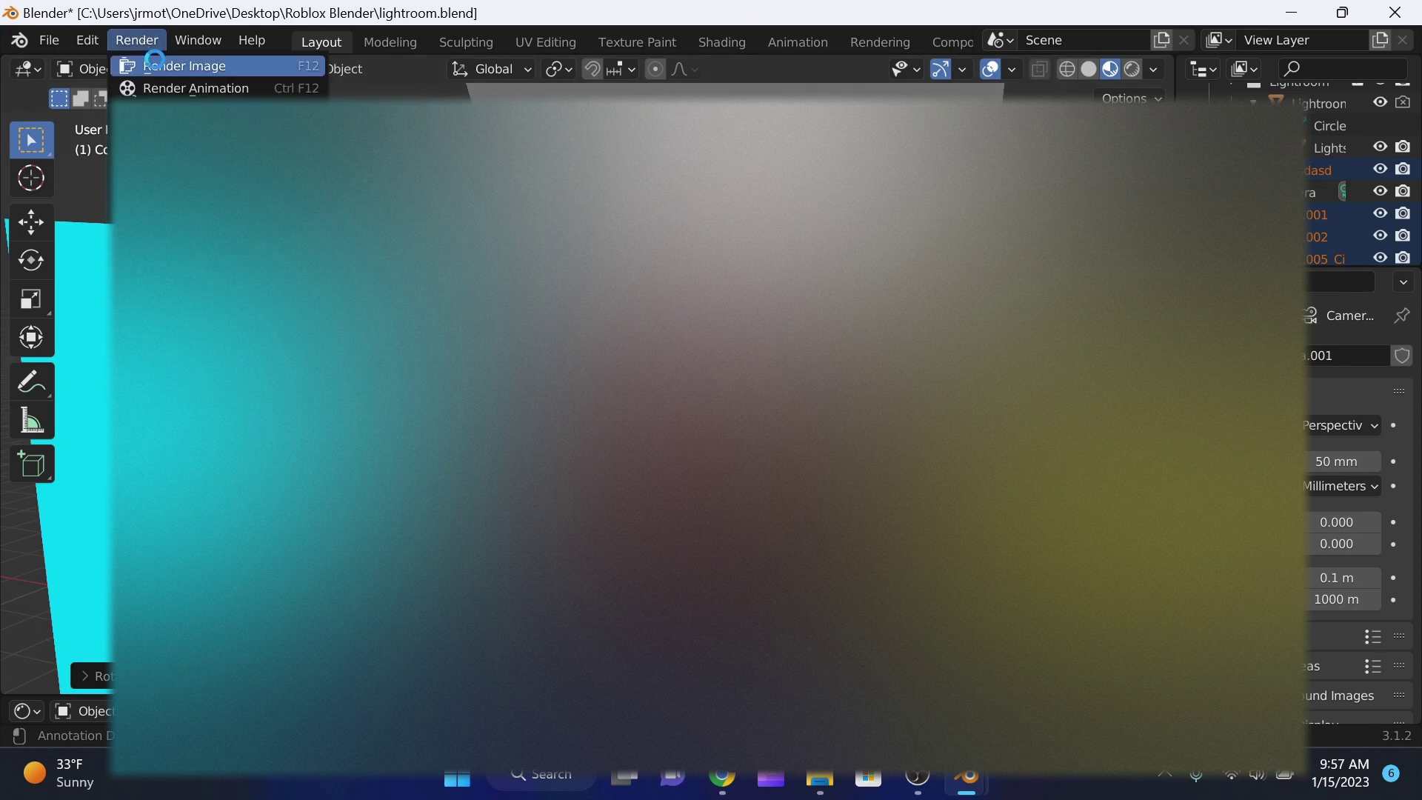
left_click(148, 63)
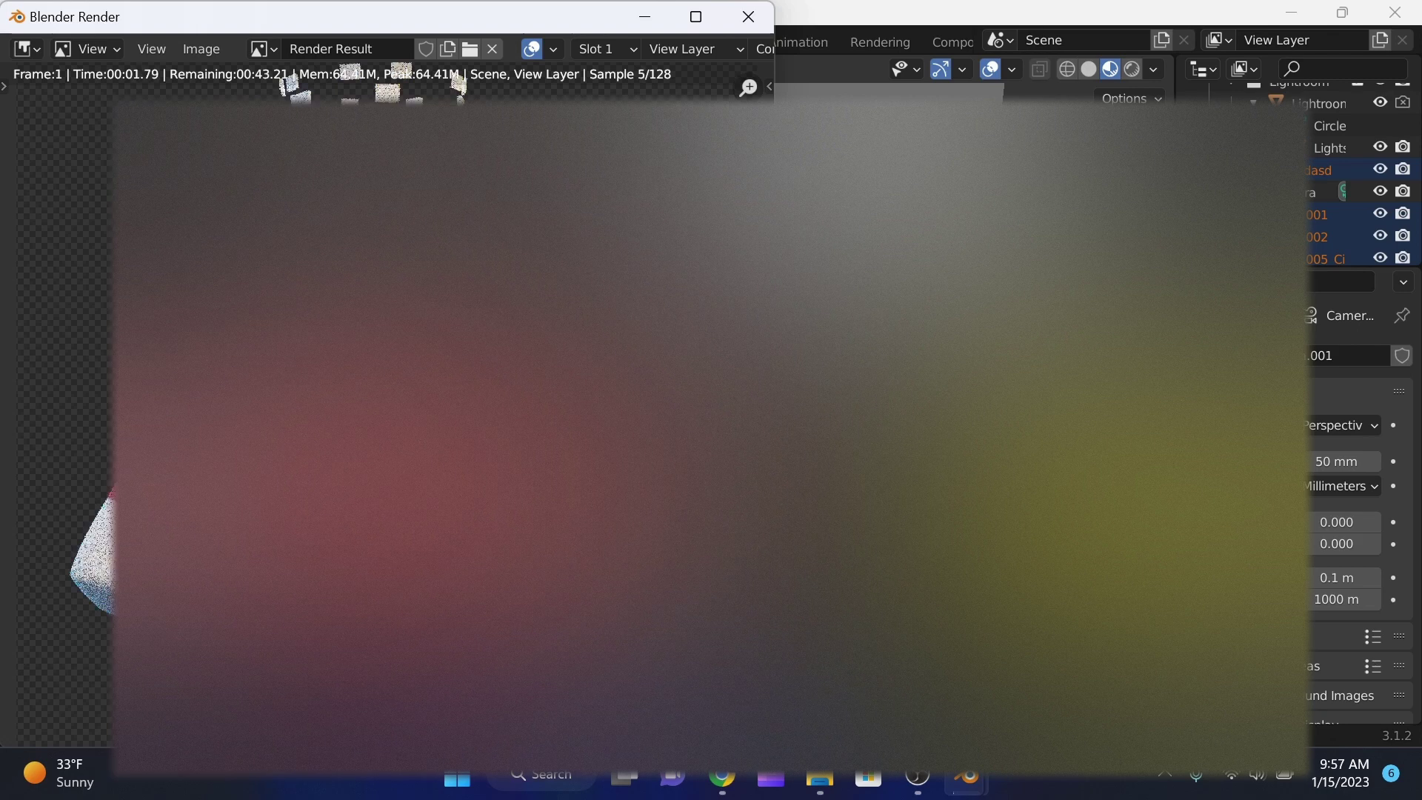
scroll(387, 49, "down", 2)
scroll(389, 404, "down", 1)
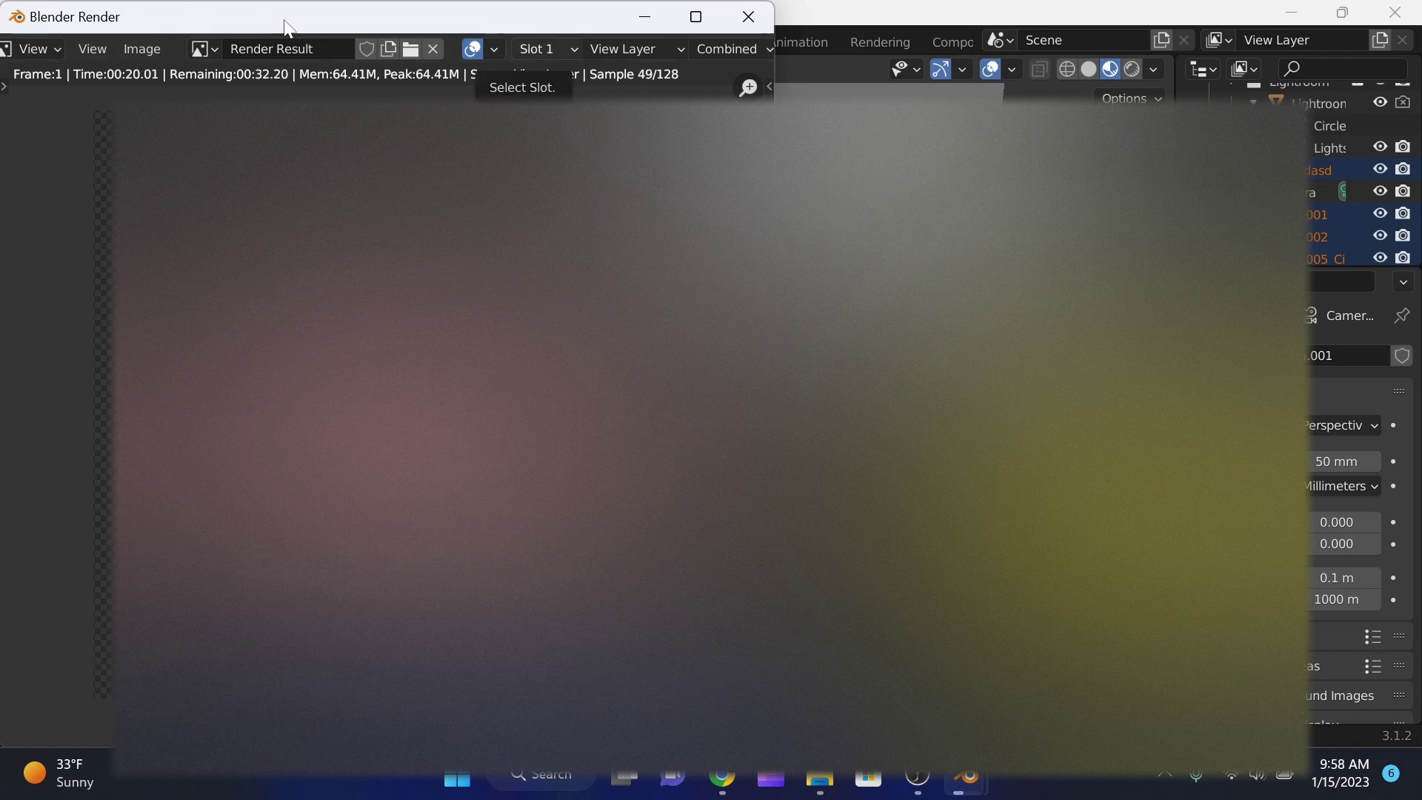
left_click_drag(286, 24, 289, 24)
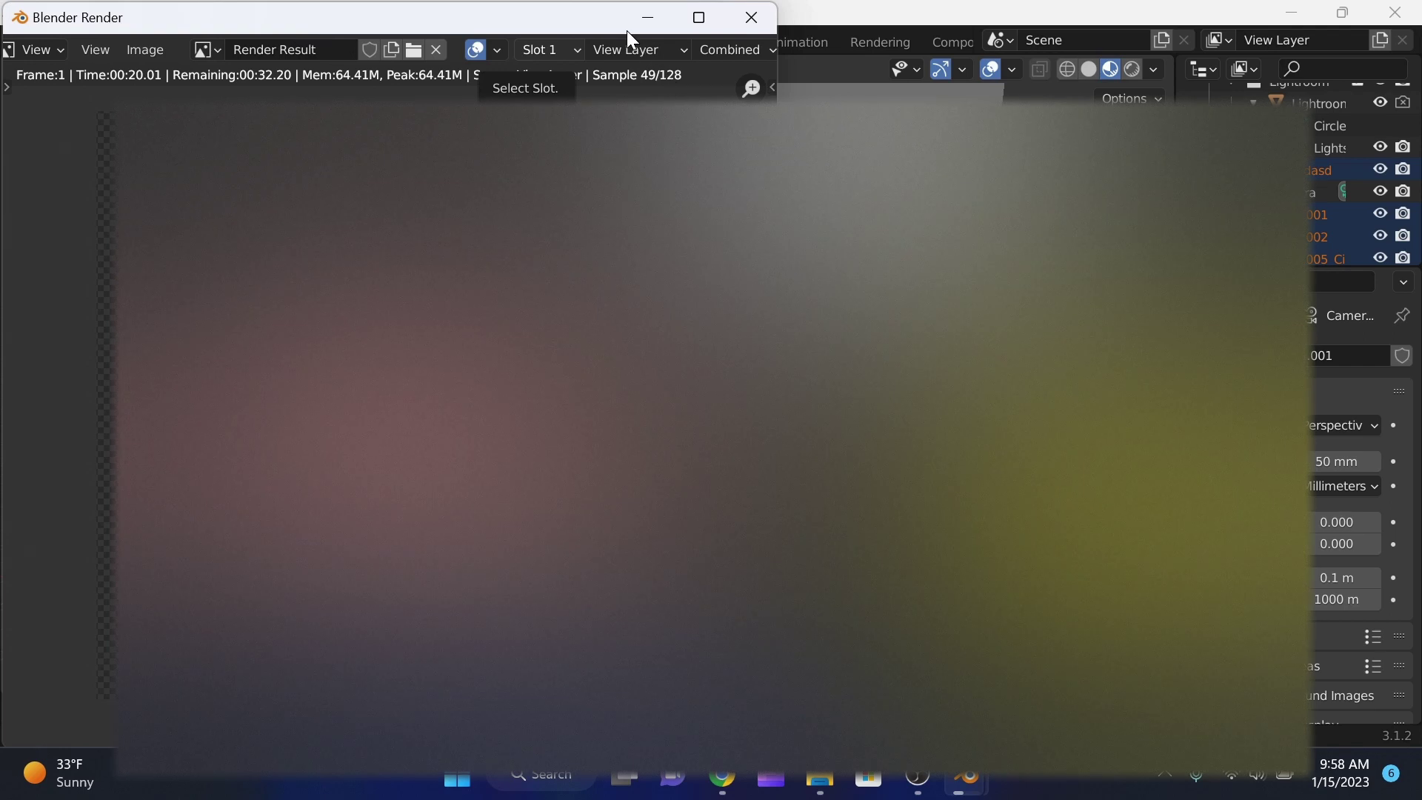
left_click_drag(627, 30, 967, 40)
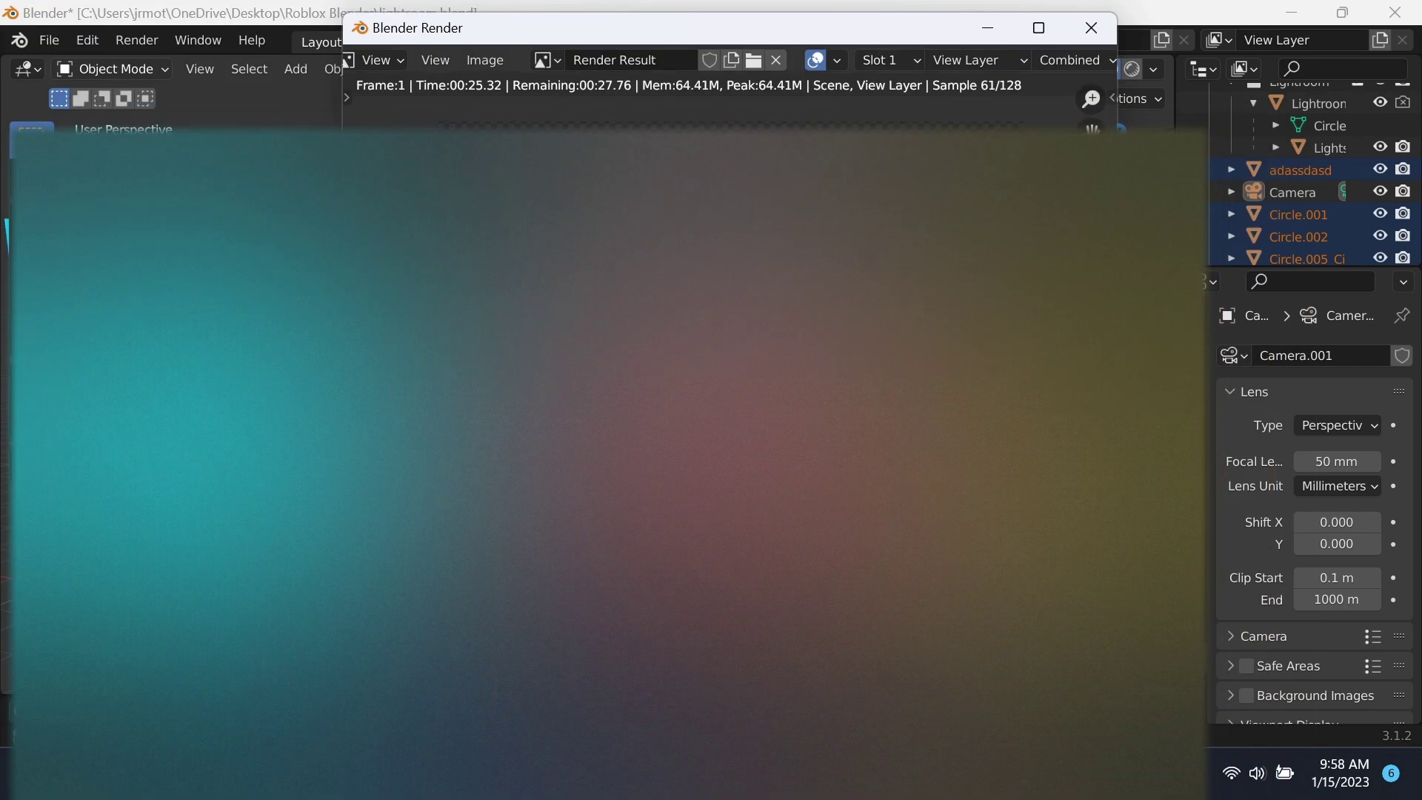
- Search Windows for "roblox" and launch Roblox Studio
key("super+s")
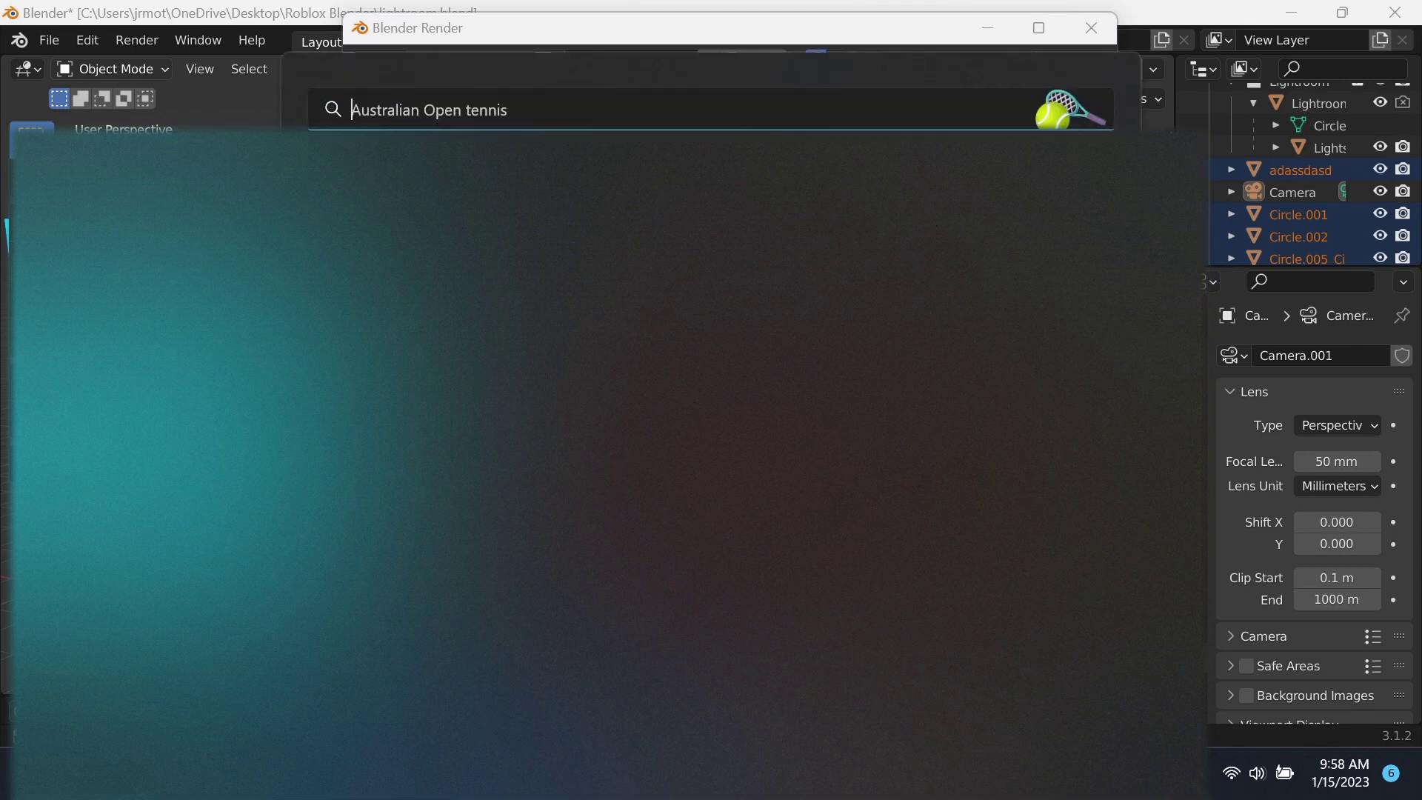
type("roblox")
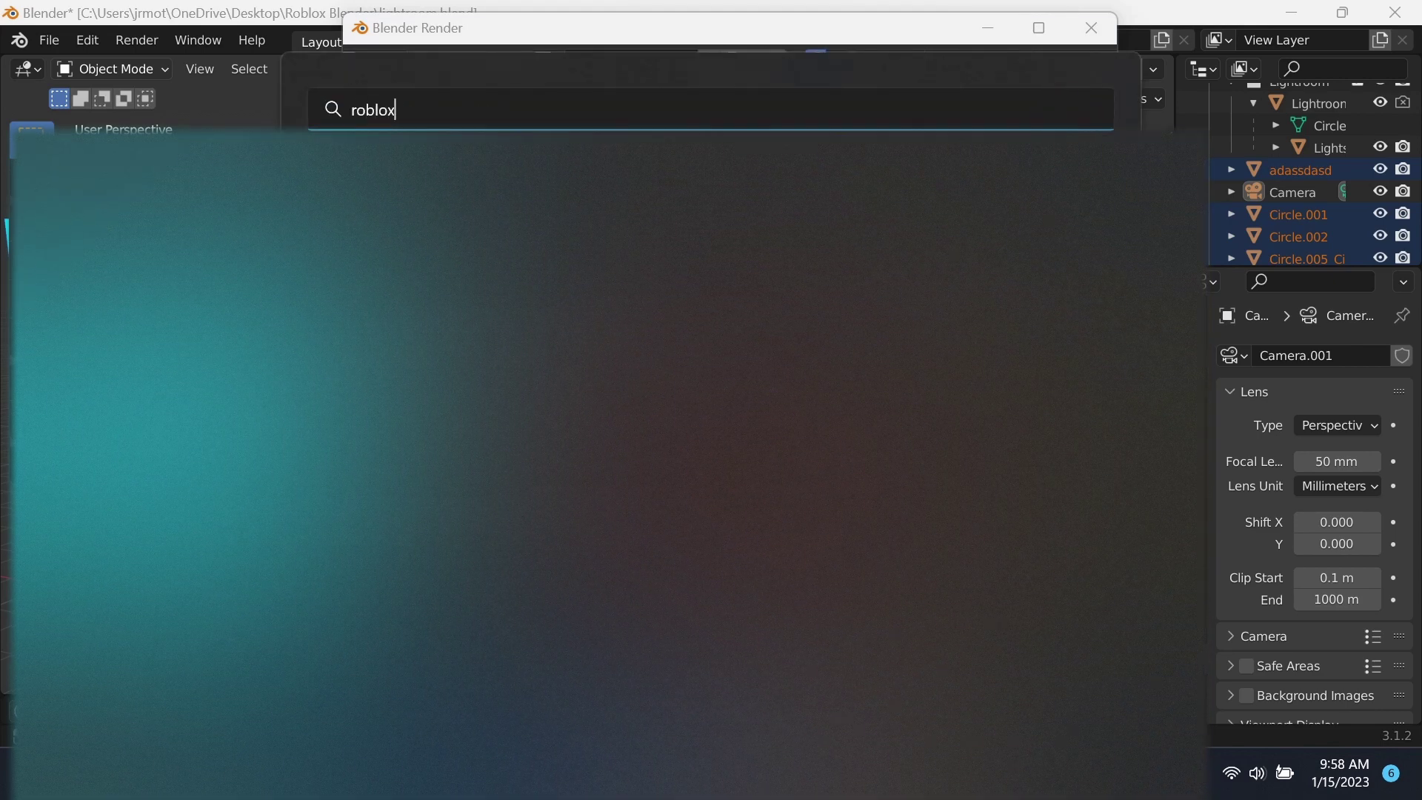
key("Return")
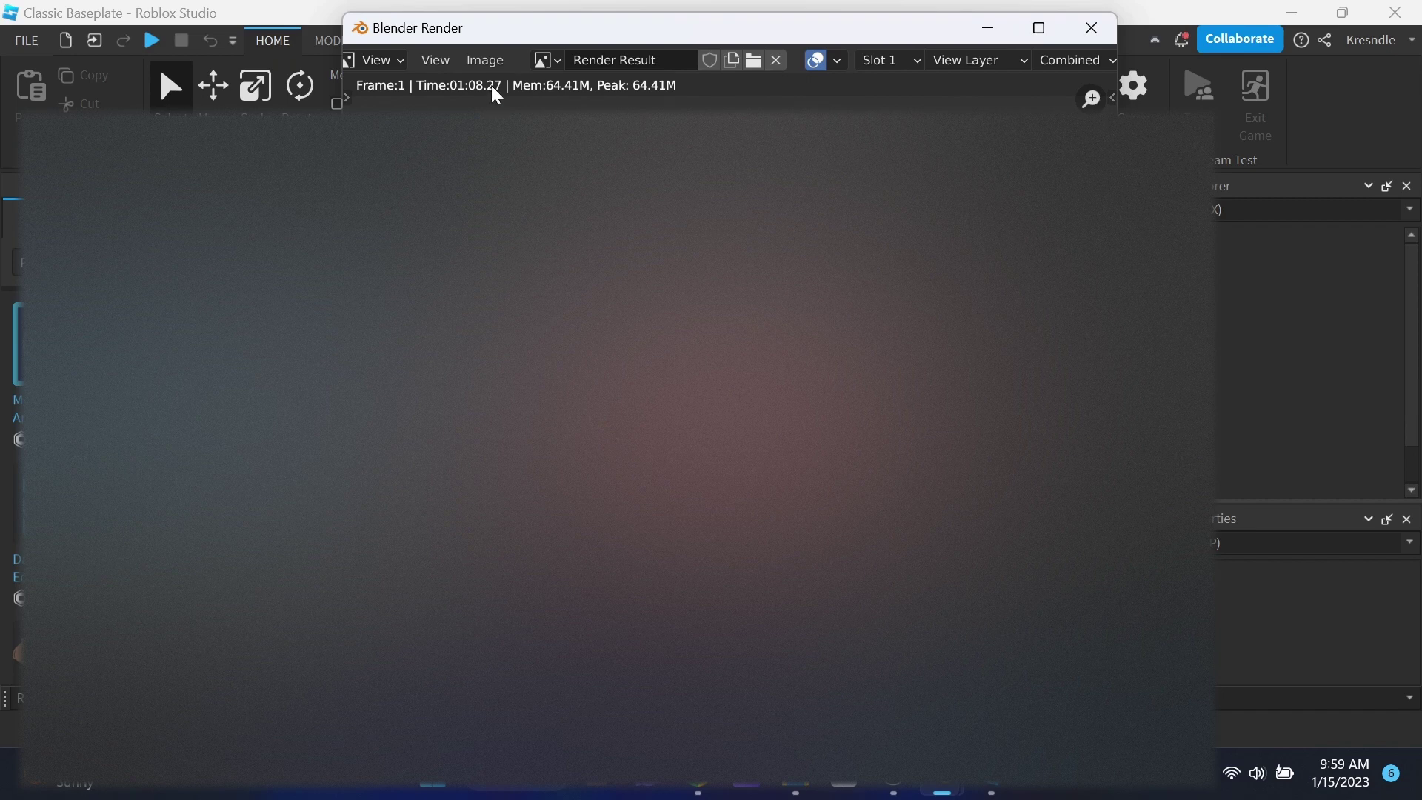
- Open the save dialog for the rendered image, go to the Downloads folder, and switch back to the main Blender window
left_click(490, 63)
left_click(494, 205)
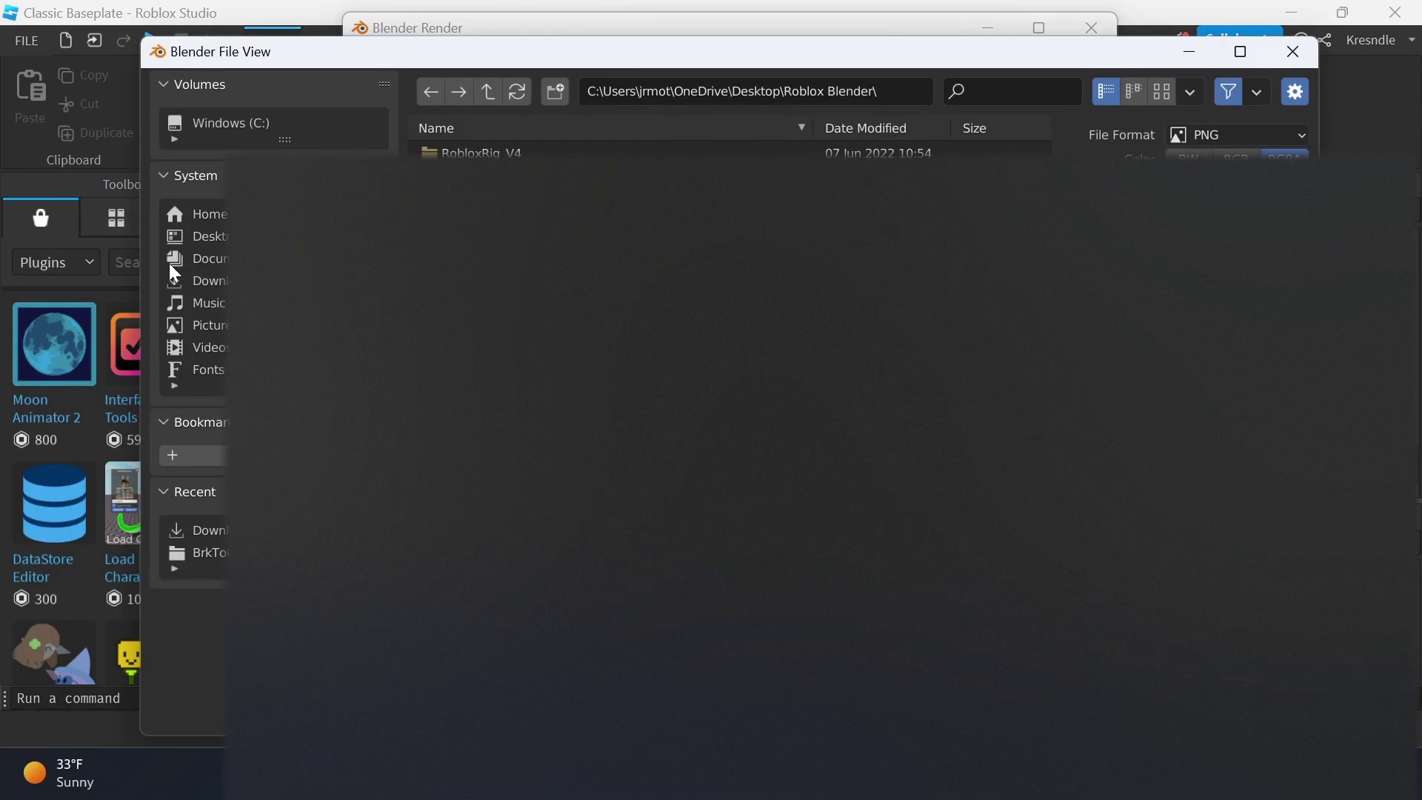
left_click(194, 281)
mouse_move(943, 774)
left_click(917, 686)
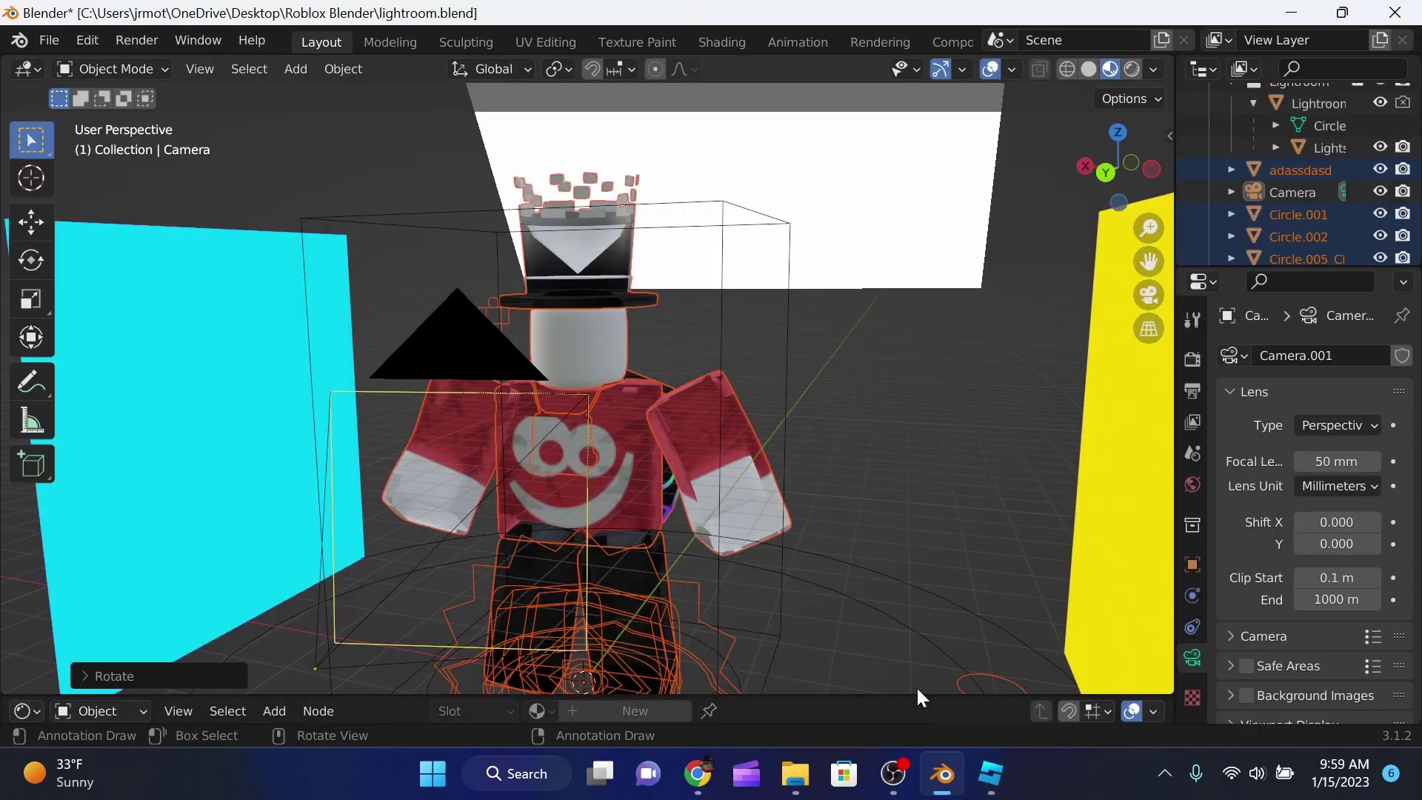
- Delete the selected avatar objects from the lightroom scene and look through the scene camera
left_click_drag(1147, 167, 652, 582)
right_click(646, 544)
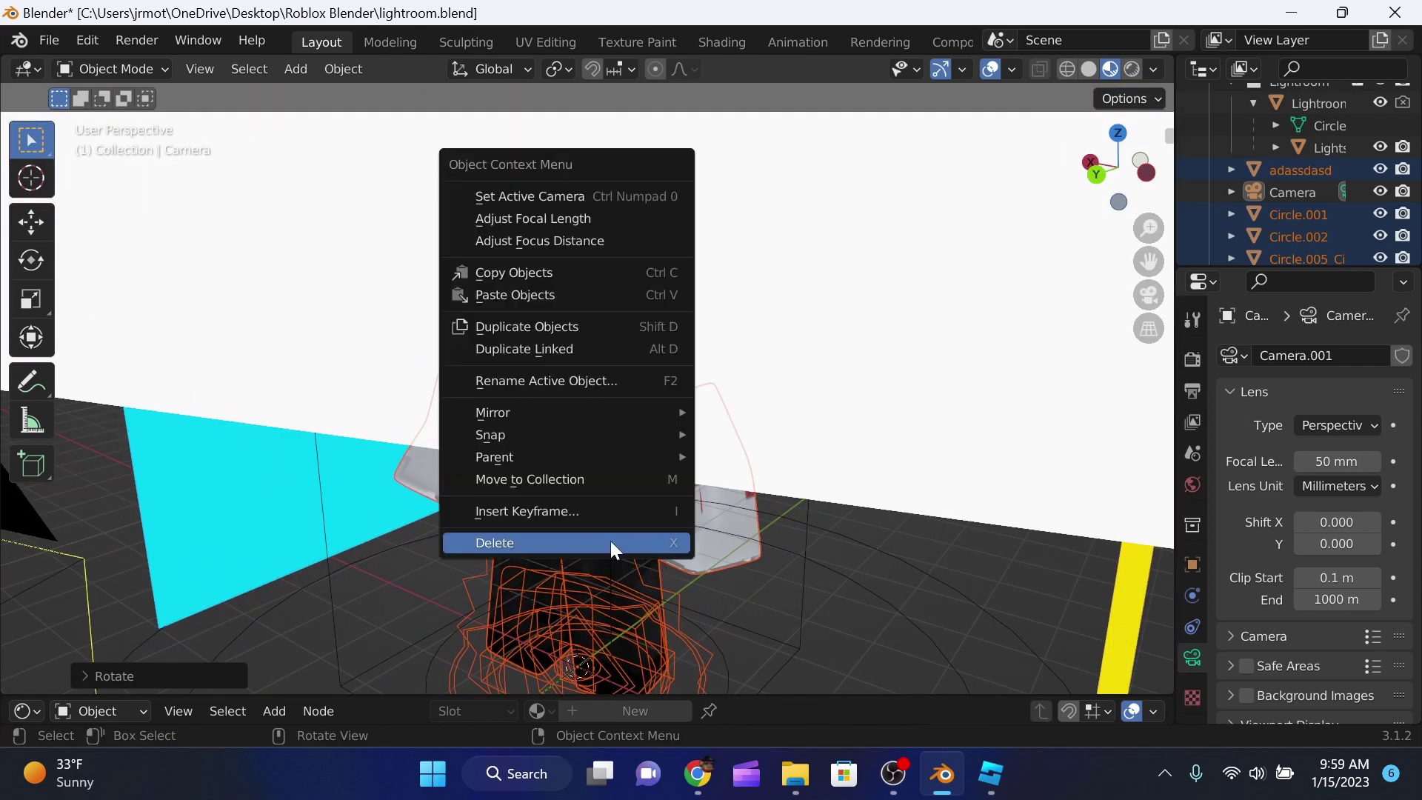
left_click(610, 543)
left_click_drag(1125, 201, 1152, 295)
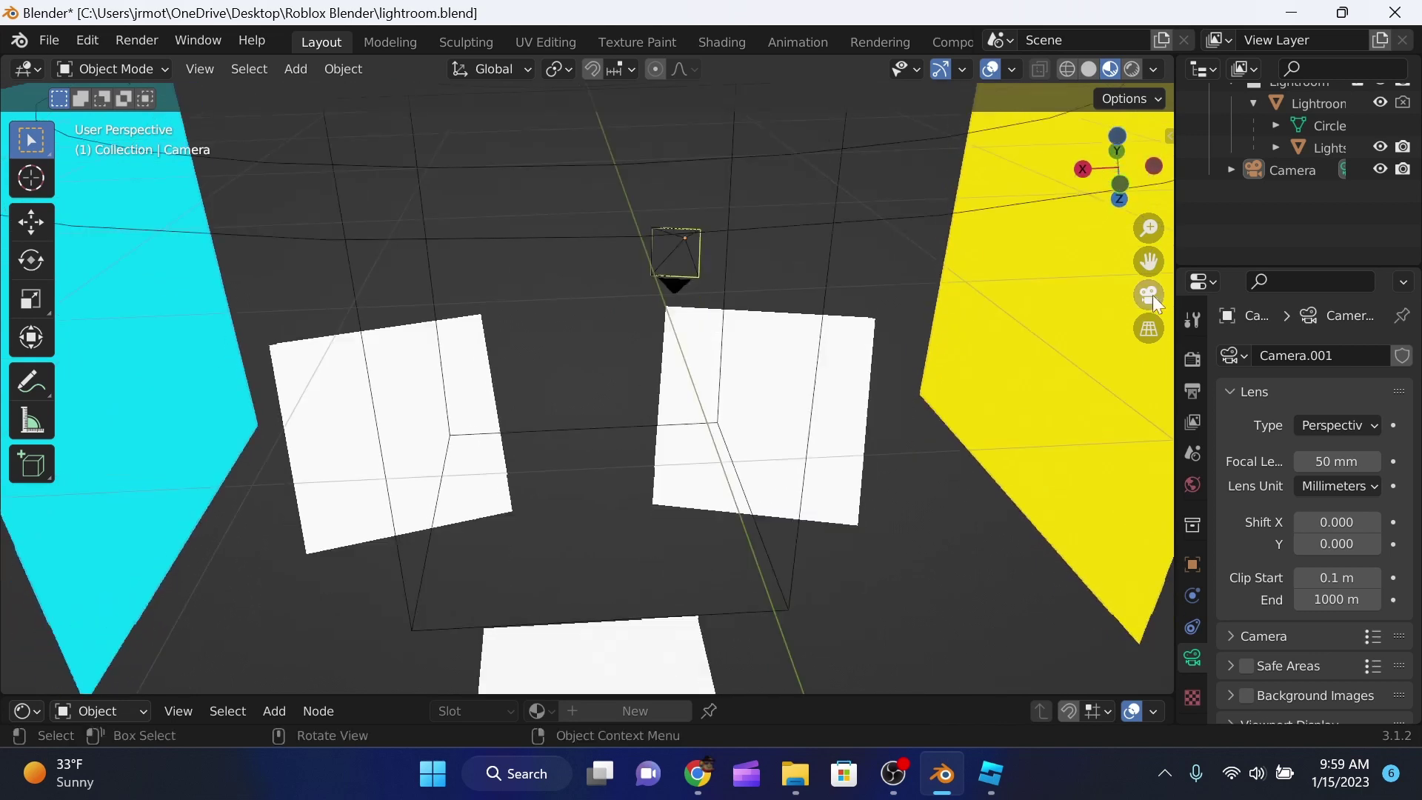
left_click(1150, 295)
- Switch to Roblox Studio, search the toolbox models for "pet simulator x", and insert the red dog pet onto the baseplate
left_click(697, 774)
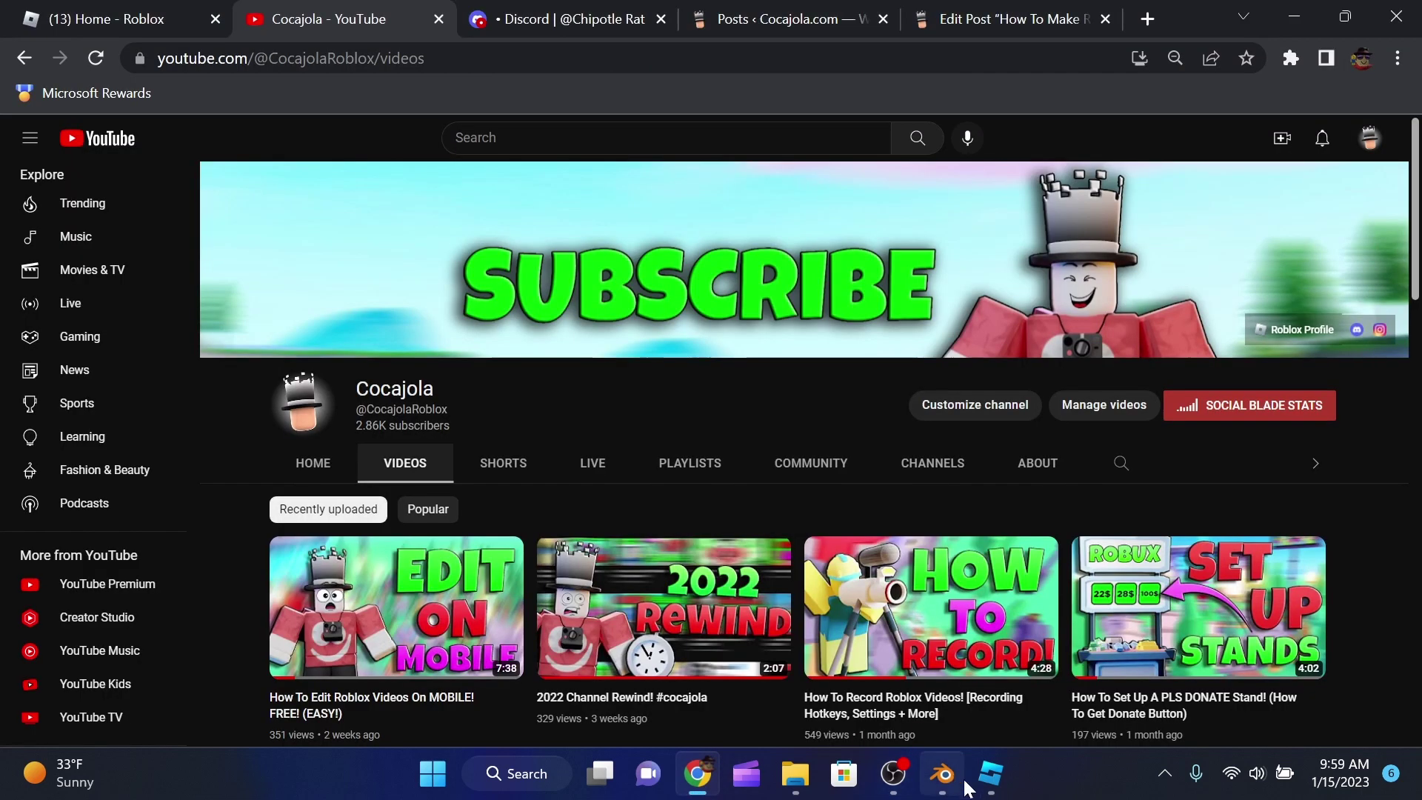
left_click(991, 774)
type("pet simulator x")
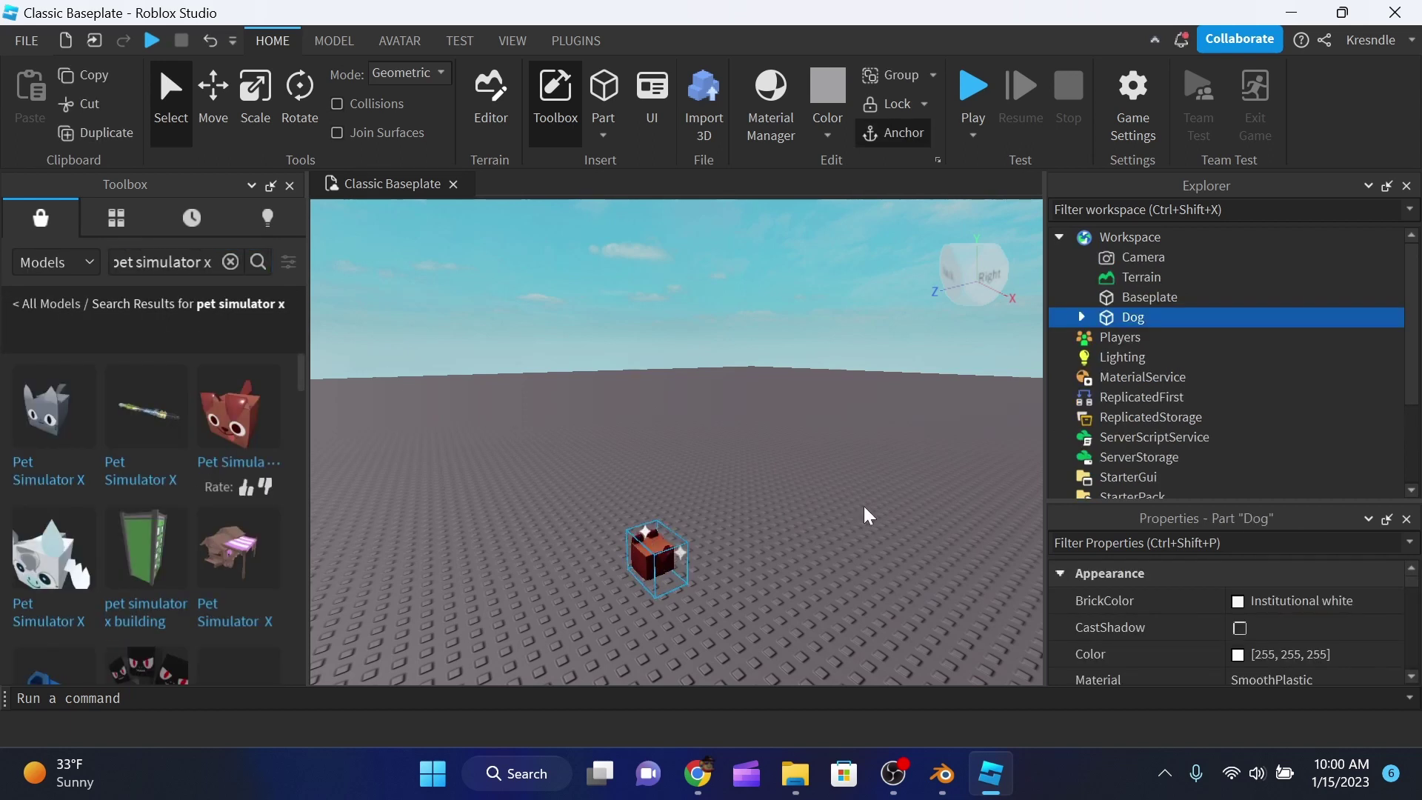
left_click(879, 590)
scroll(880, 590, "up", 3)
right_click_drag(875, 588, 778, 558)
scroll(652, 459, "up", 2)
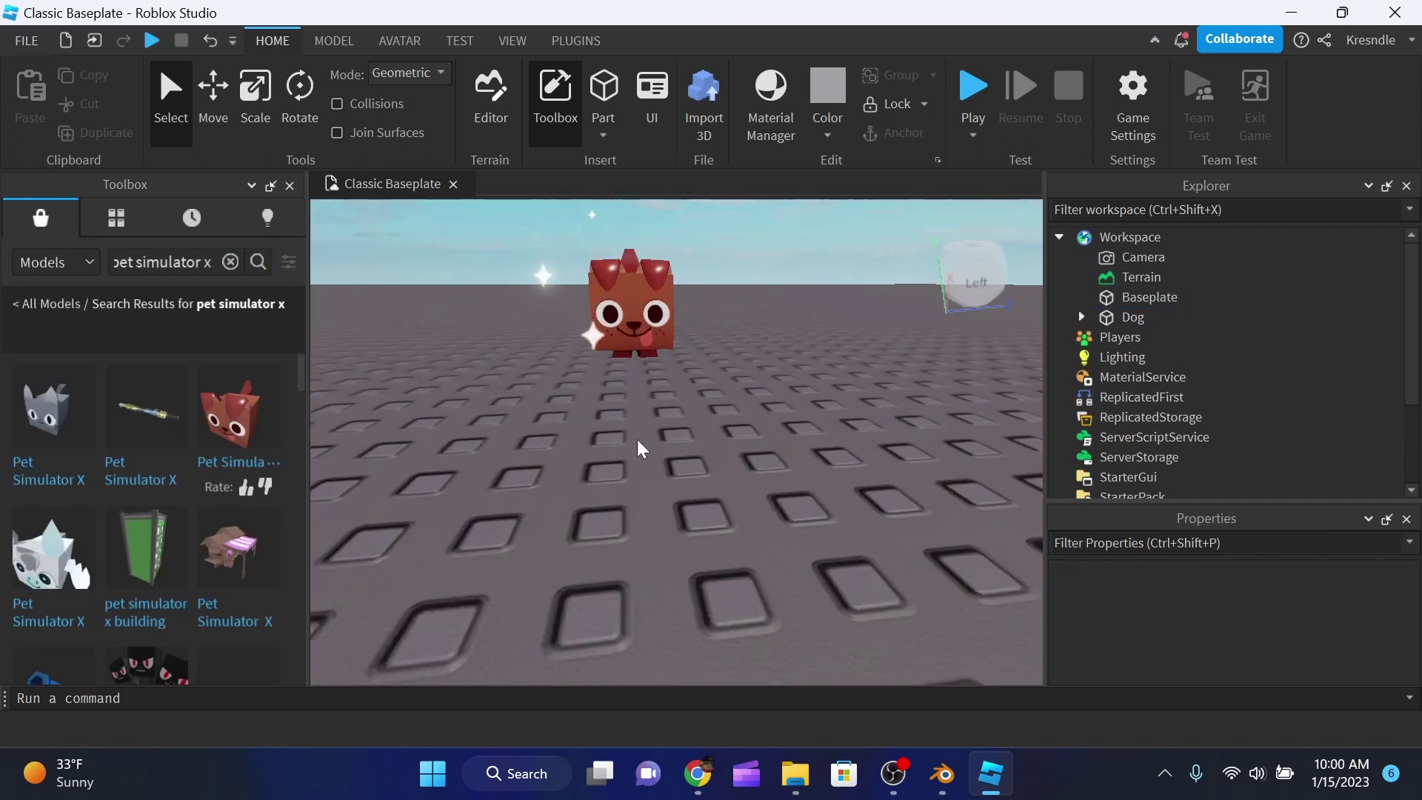
- Set the Dog part's position to 0,0,0
left_click(645, 323)
scroll(716, 388, "down", 2)
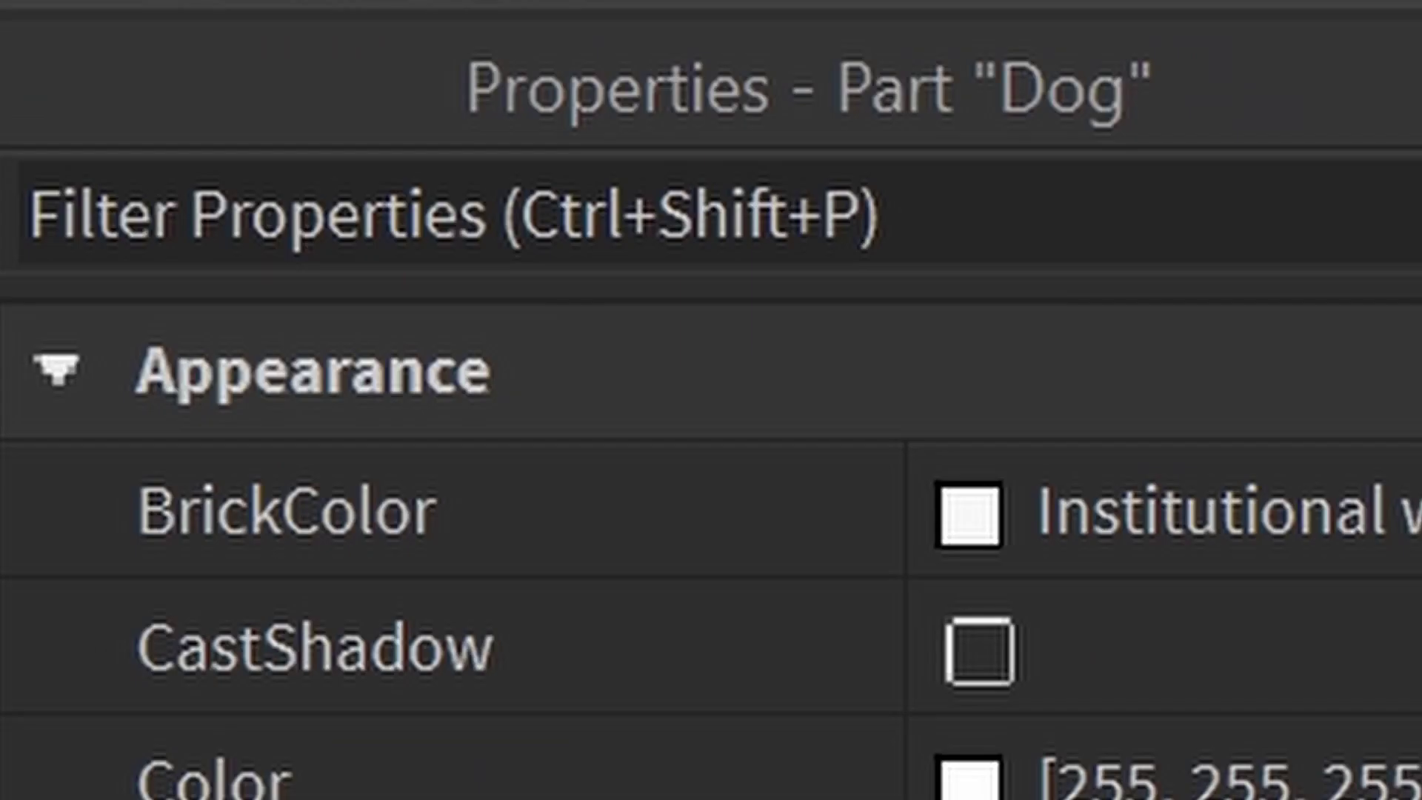
key("ctrl+shift+p")
type("pos")
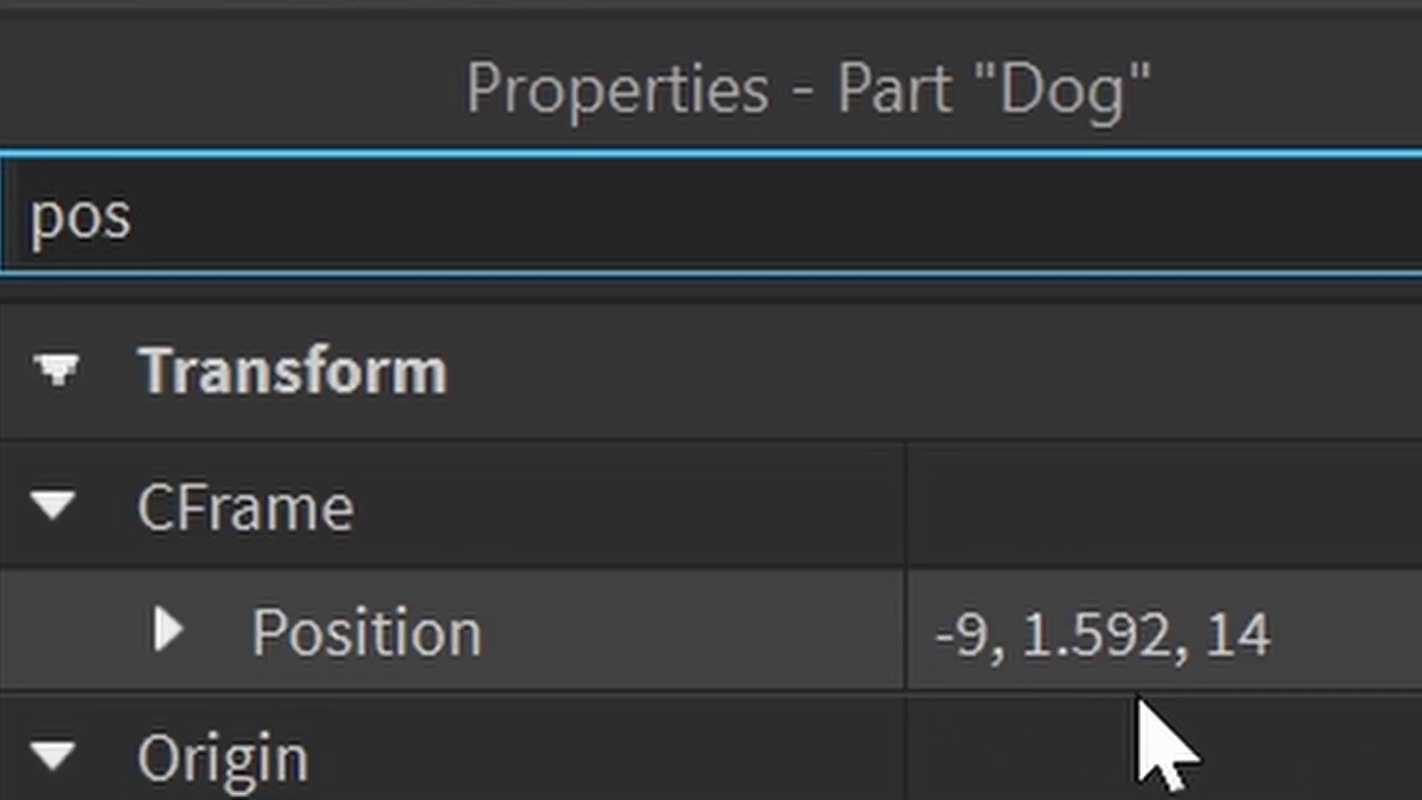
left_click(1096, 632)
type("0,0,0")
key("Return")
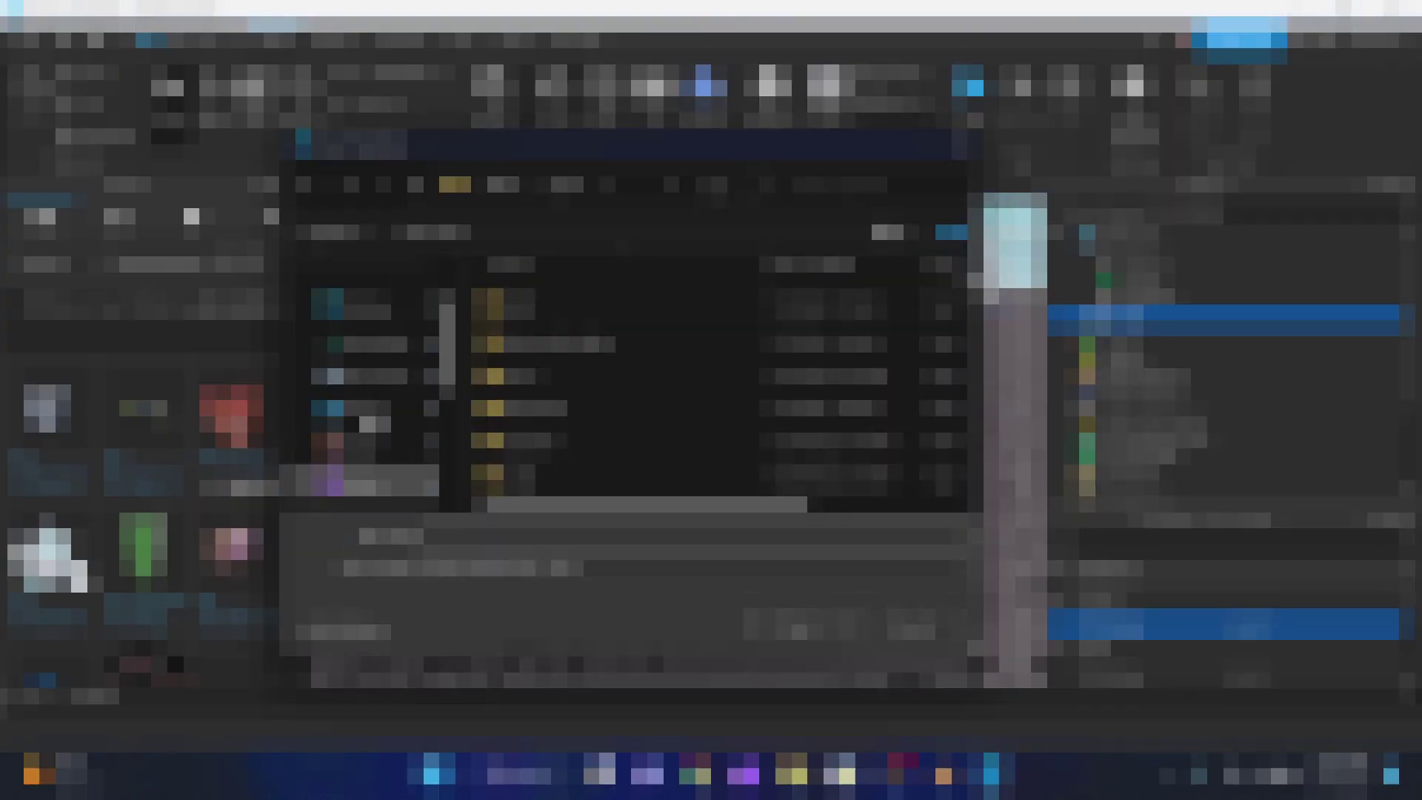
- Export the dog to the Downloads folder and import the exported model into the Blender lightroom scene
left_click(385, 345)
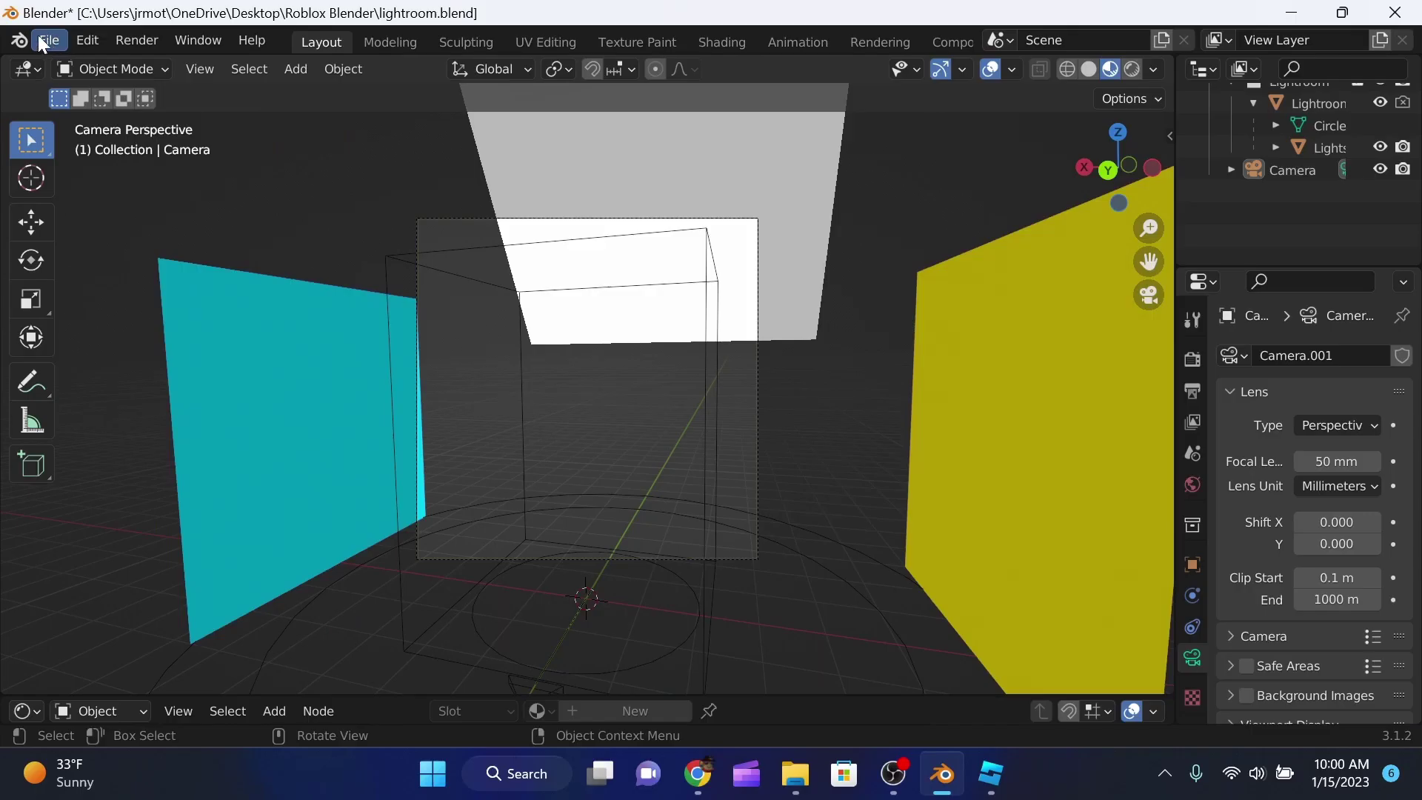
left_click(44, 39)
mouse_move(82, 342)
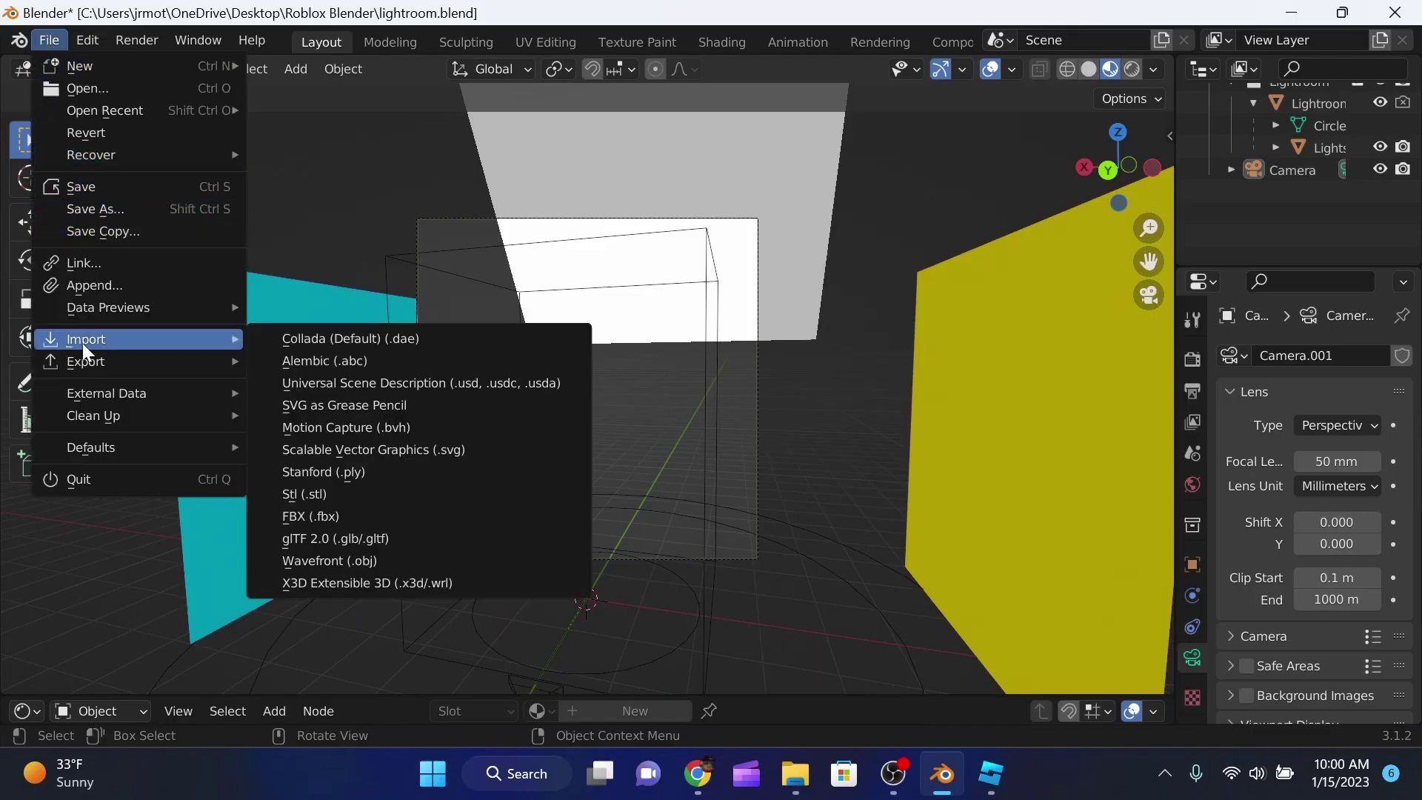
left_click(426, 586)
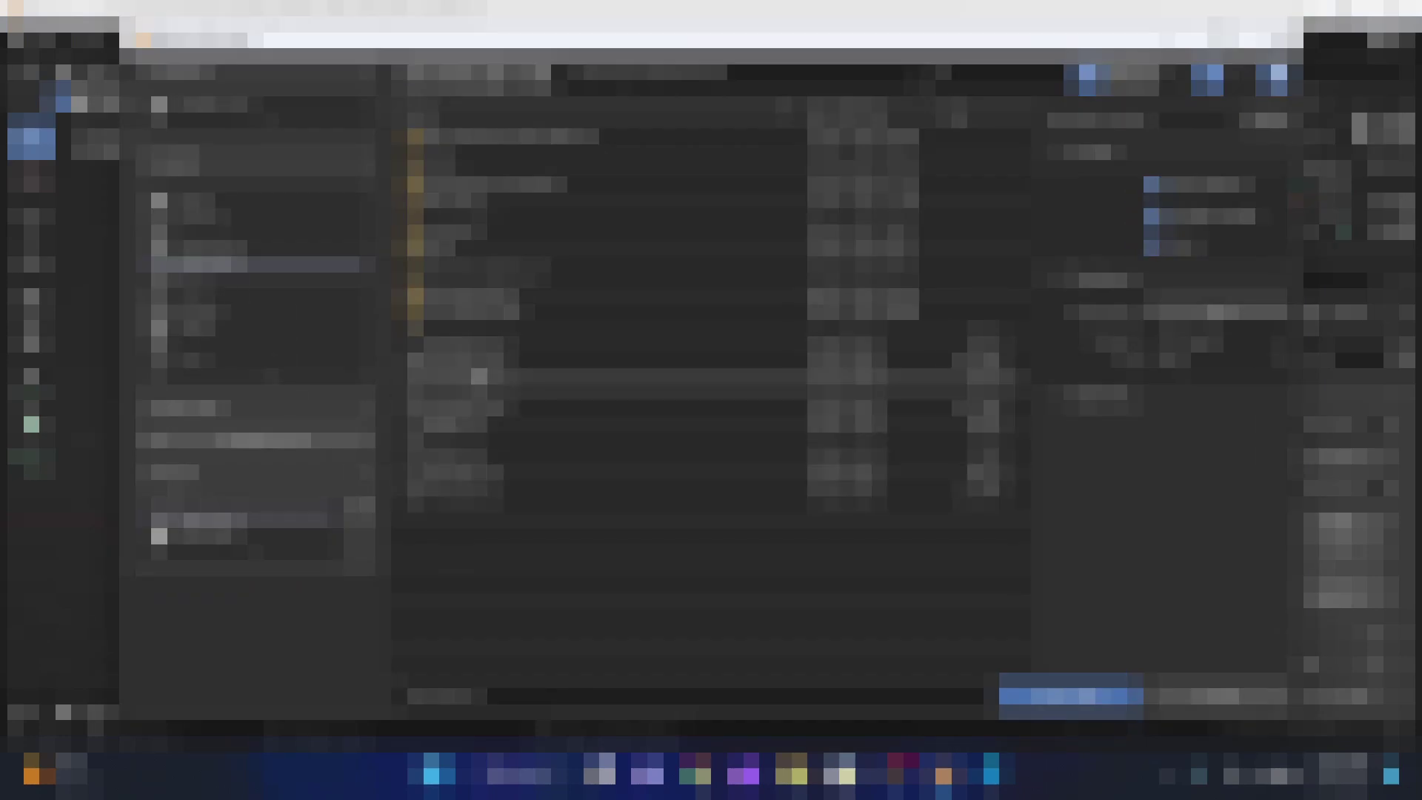
double_click(463, 474)
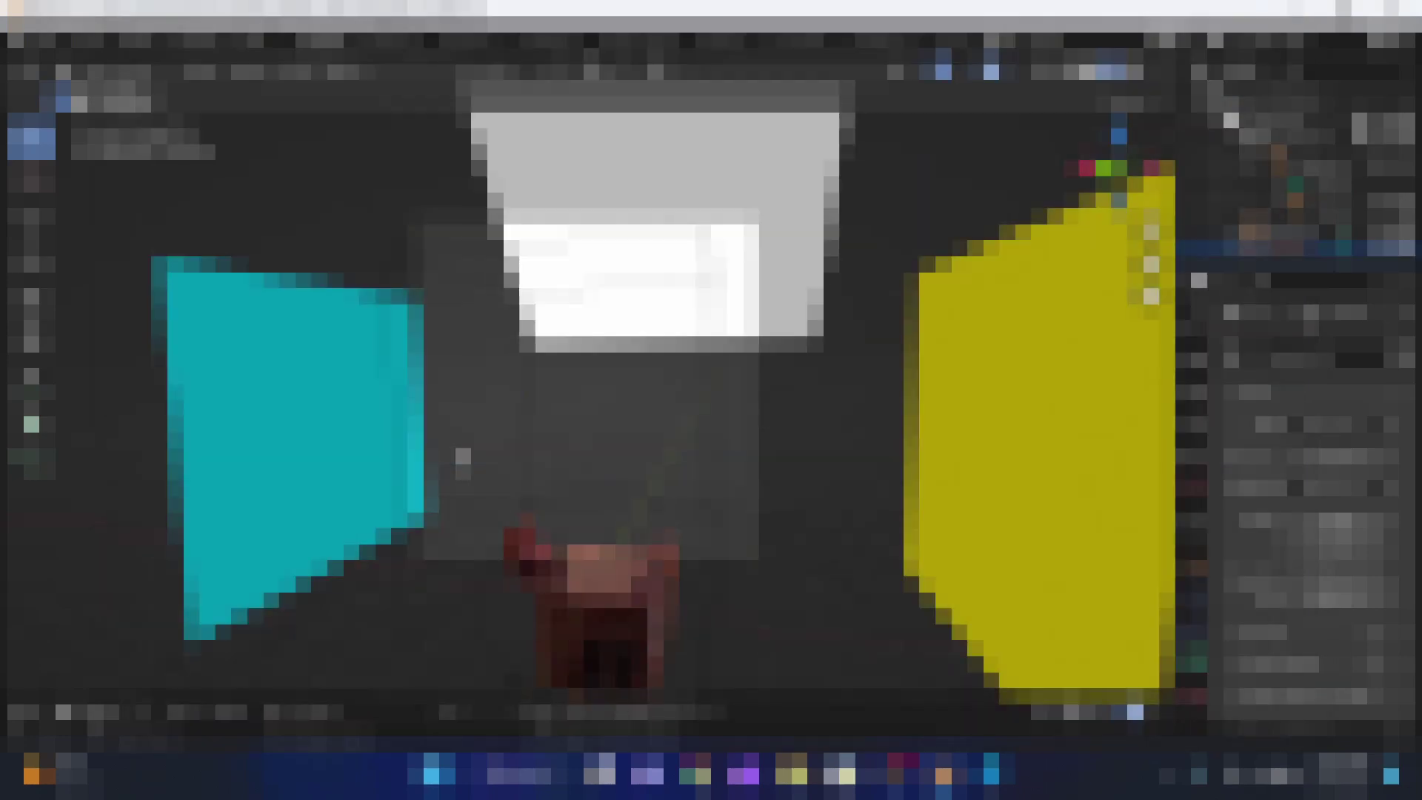
- Raise the imported dog into the camera frame and rotate it about the global Z axis to show its face
left_click(31, 223)
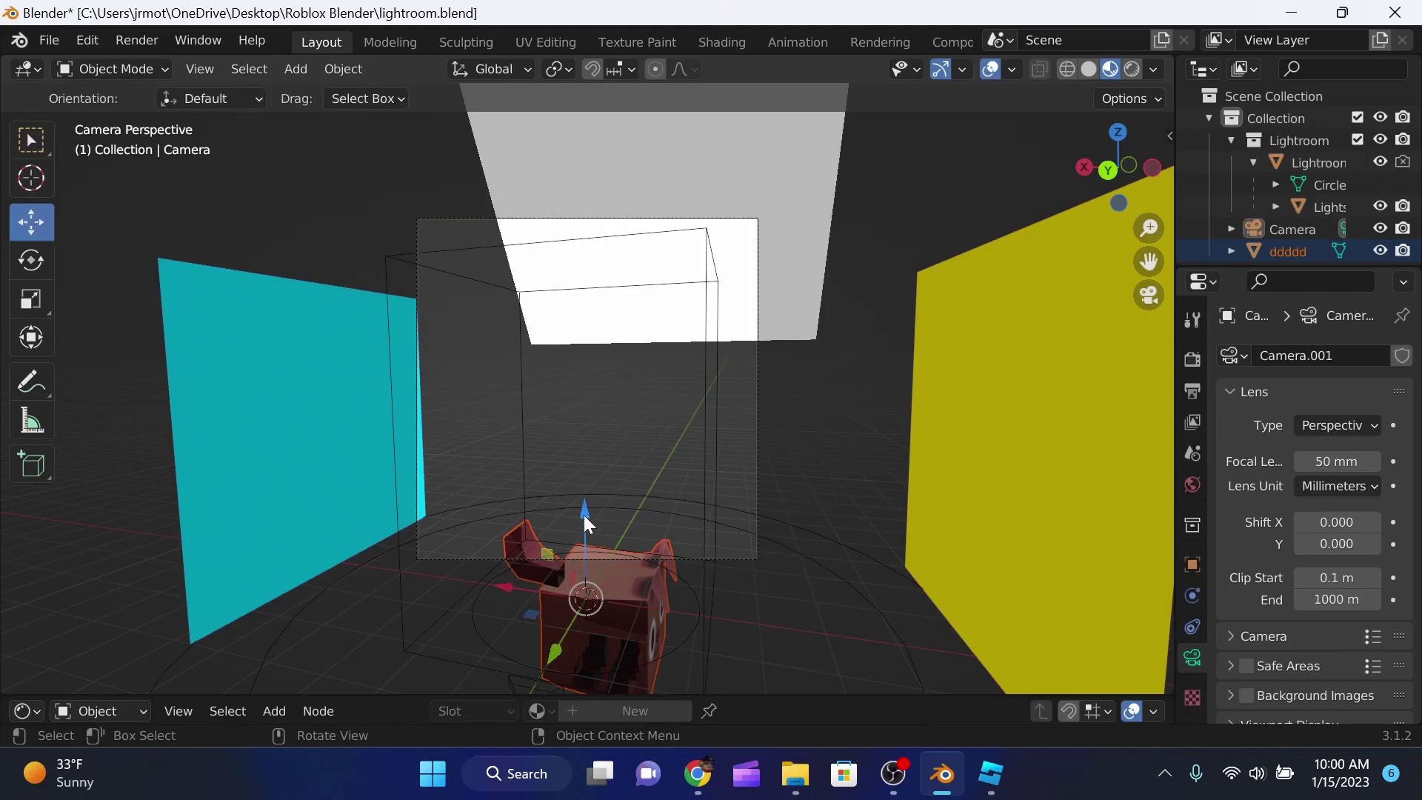
left_click_drag(587, 524, 570, 333)
key("r")
key("z")
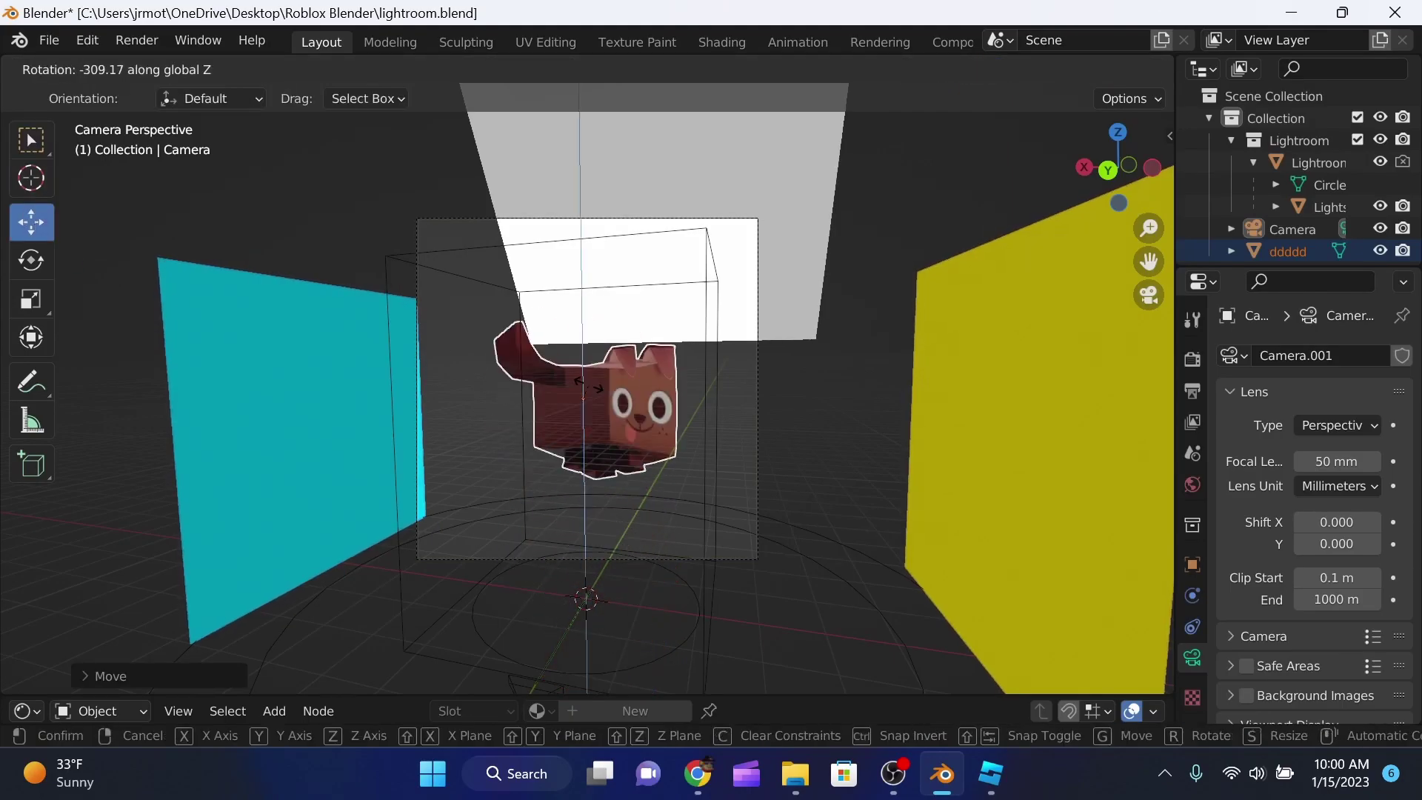
left_click(581, 398)
- Start rendering the dog as a still image, and switch to Chrome to open Photopea from the link in the post draft
left_click(137, 40)
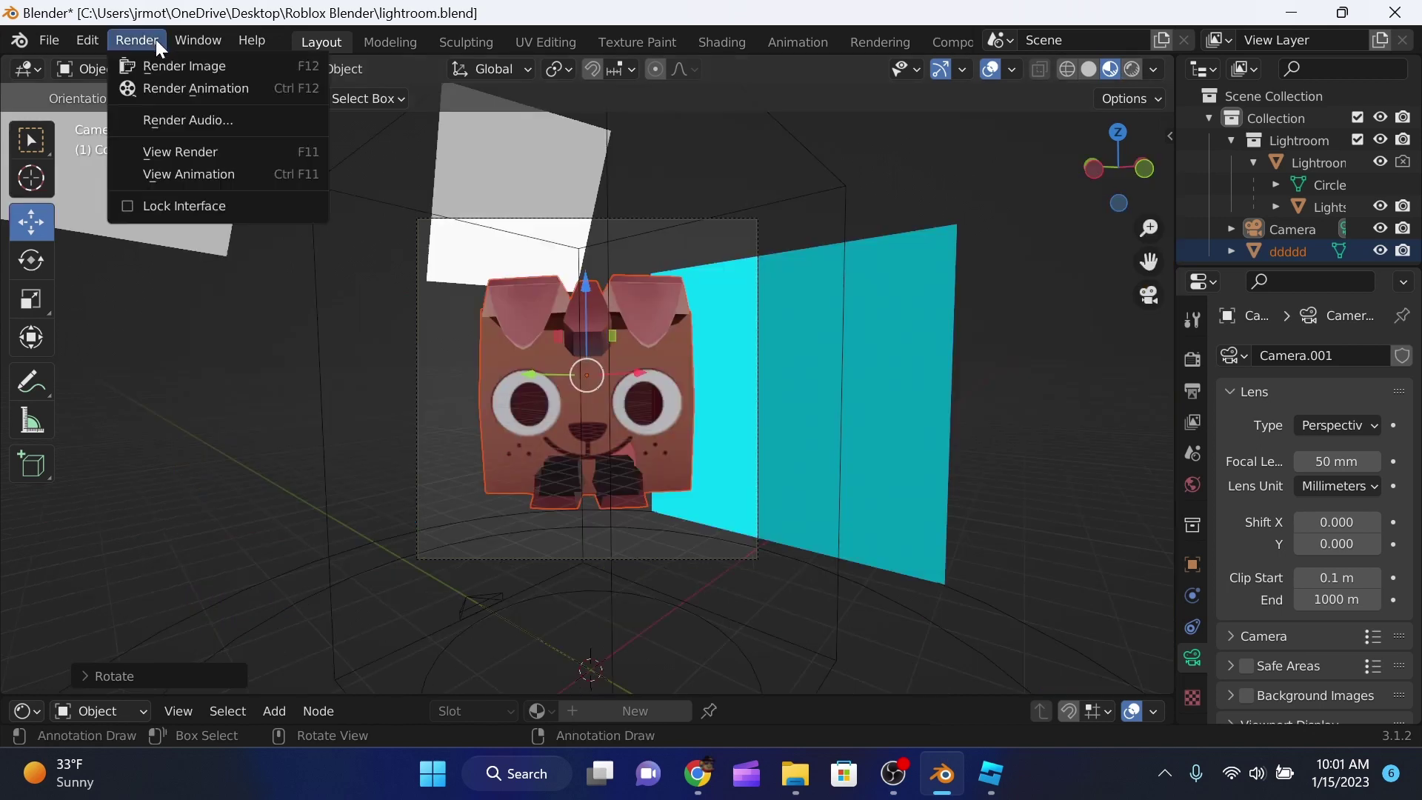
left_click(177, 63)
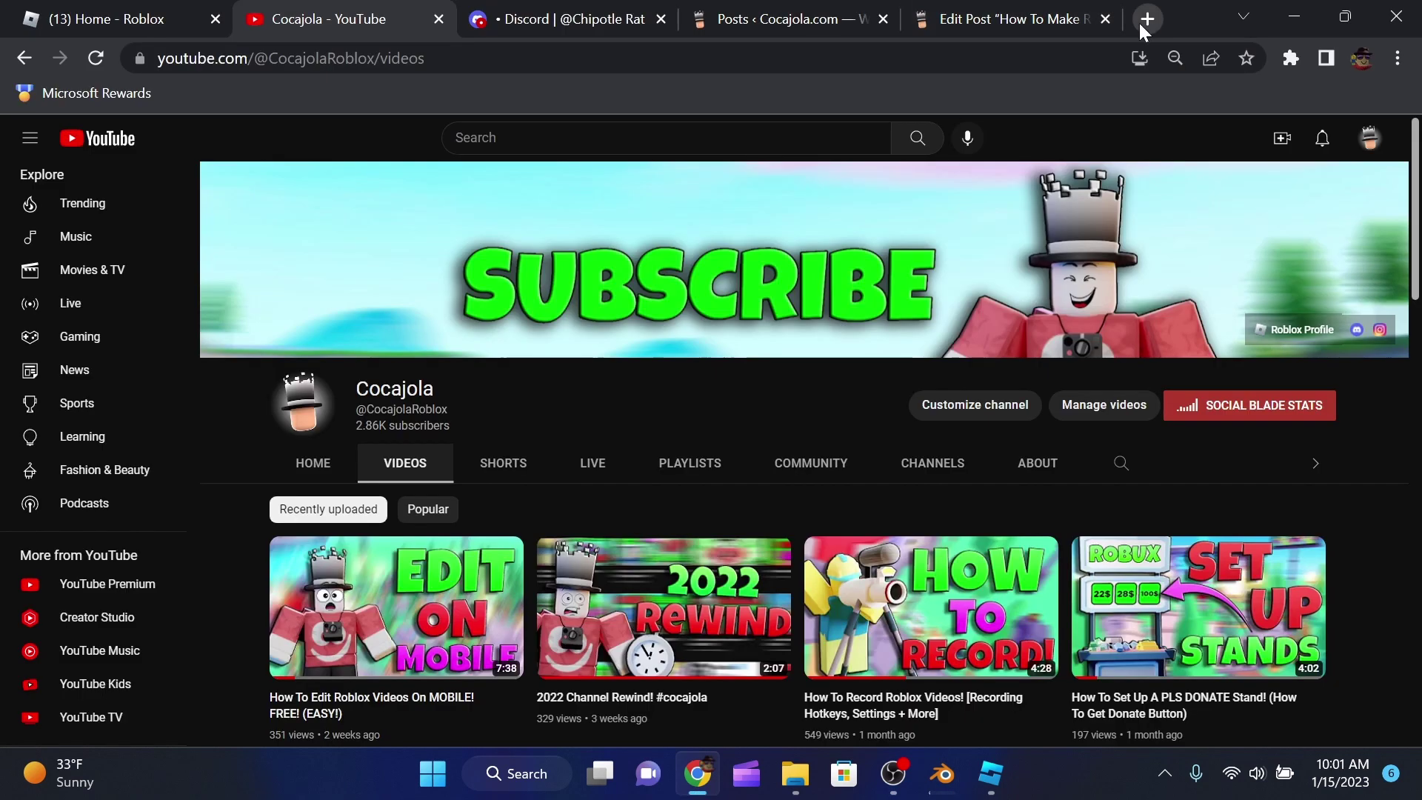
left_click(1044, 19)
scroll(297, 398, "down", 3)
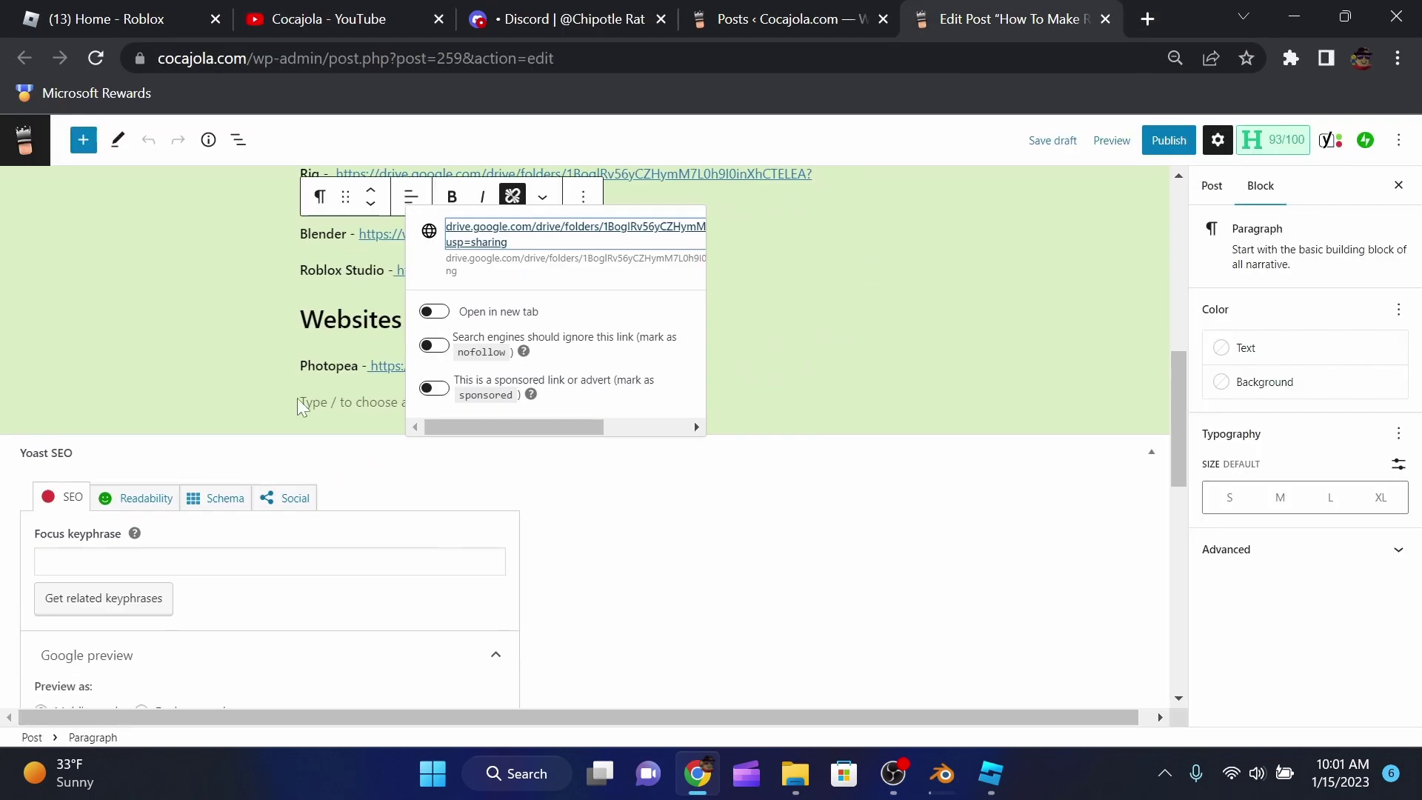
left_click(248, 348)
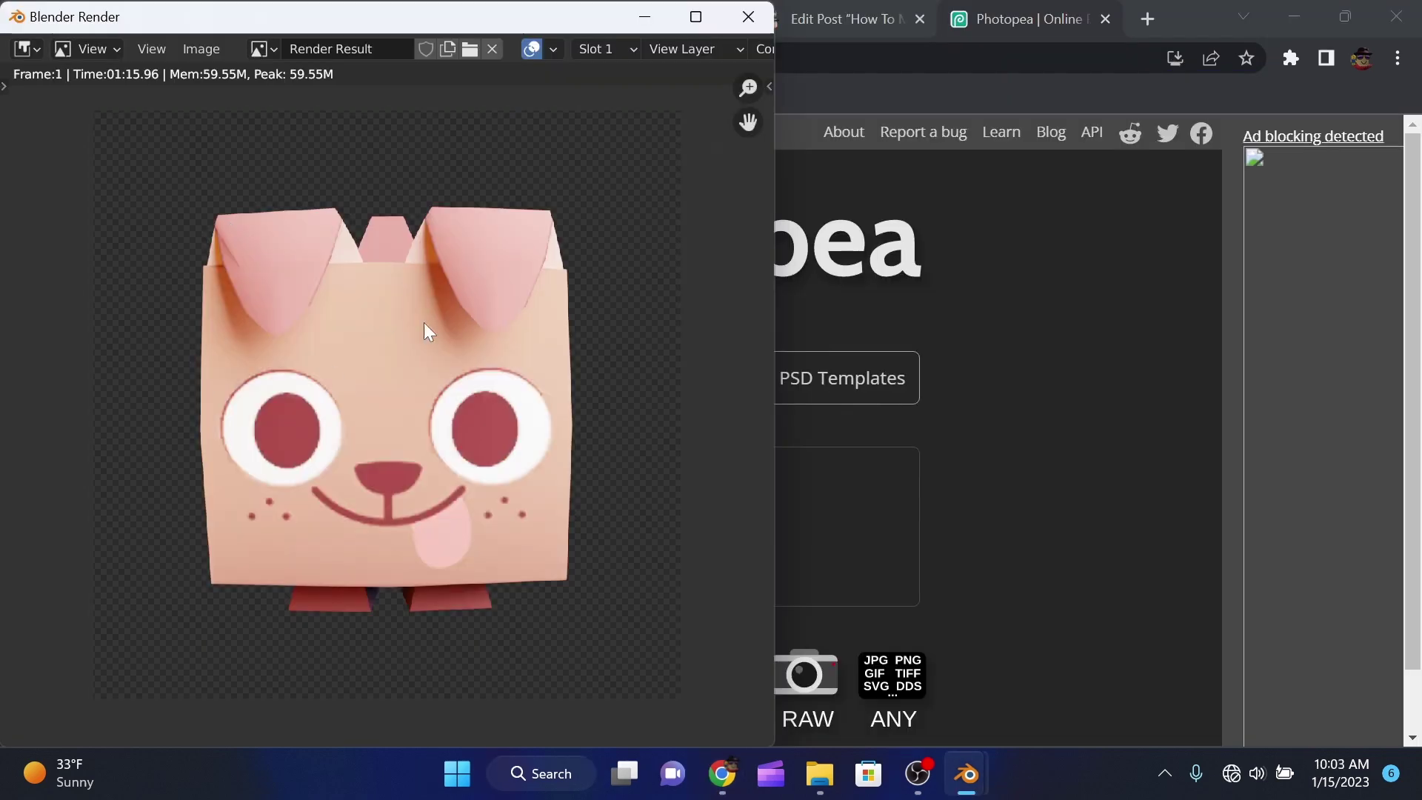
- Save the dog render as dddddtitled, and create a new 1280 by 720 pixel Photopea project with a white background
left_click(201, 48)
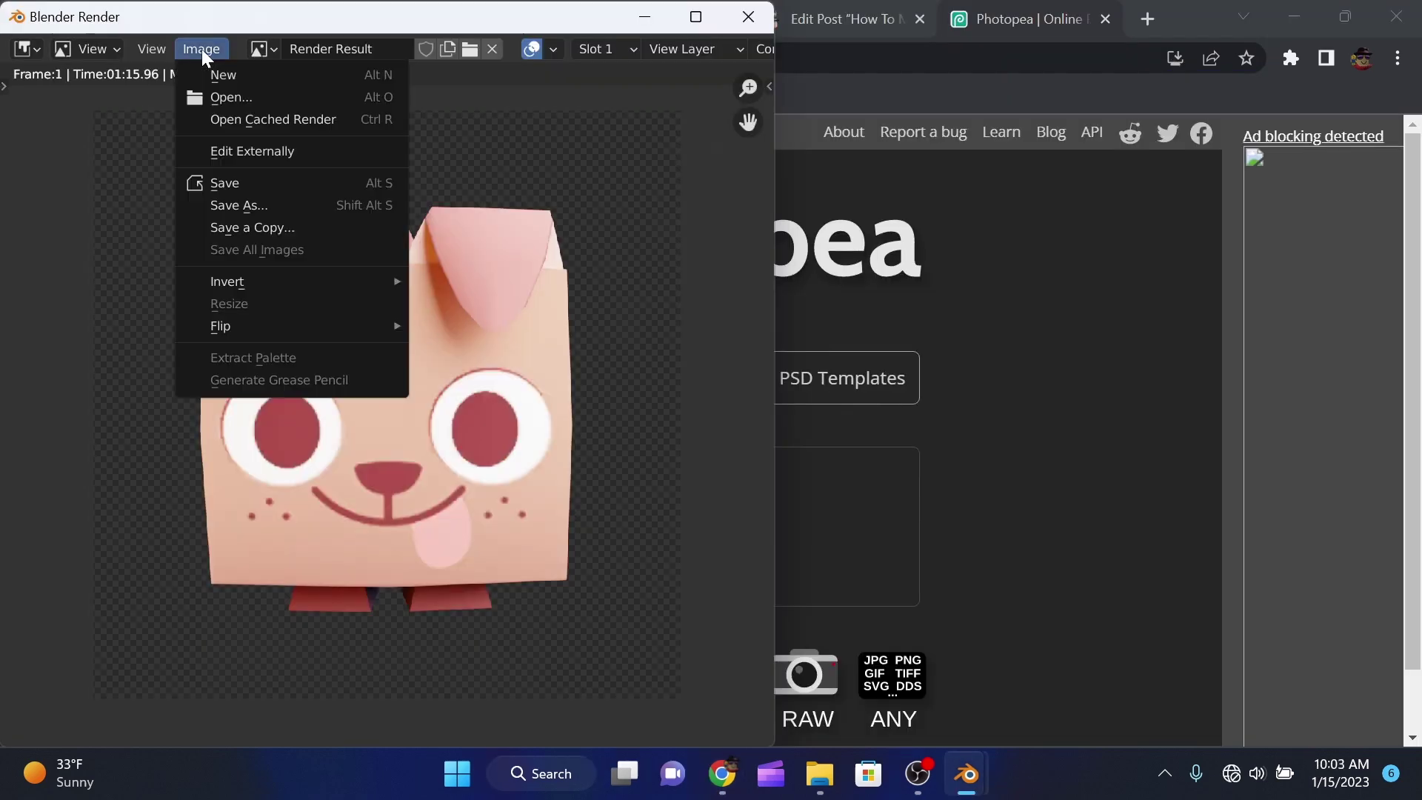
left_click(230, 197)
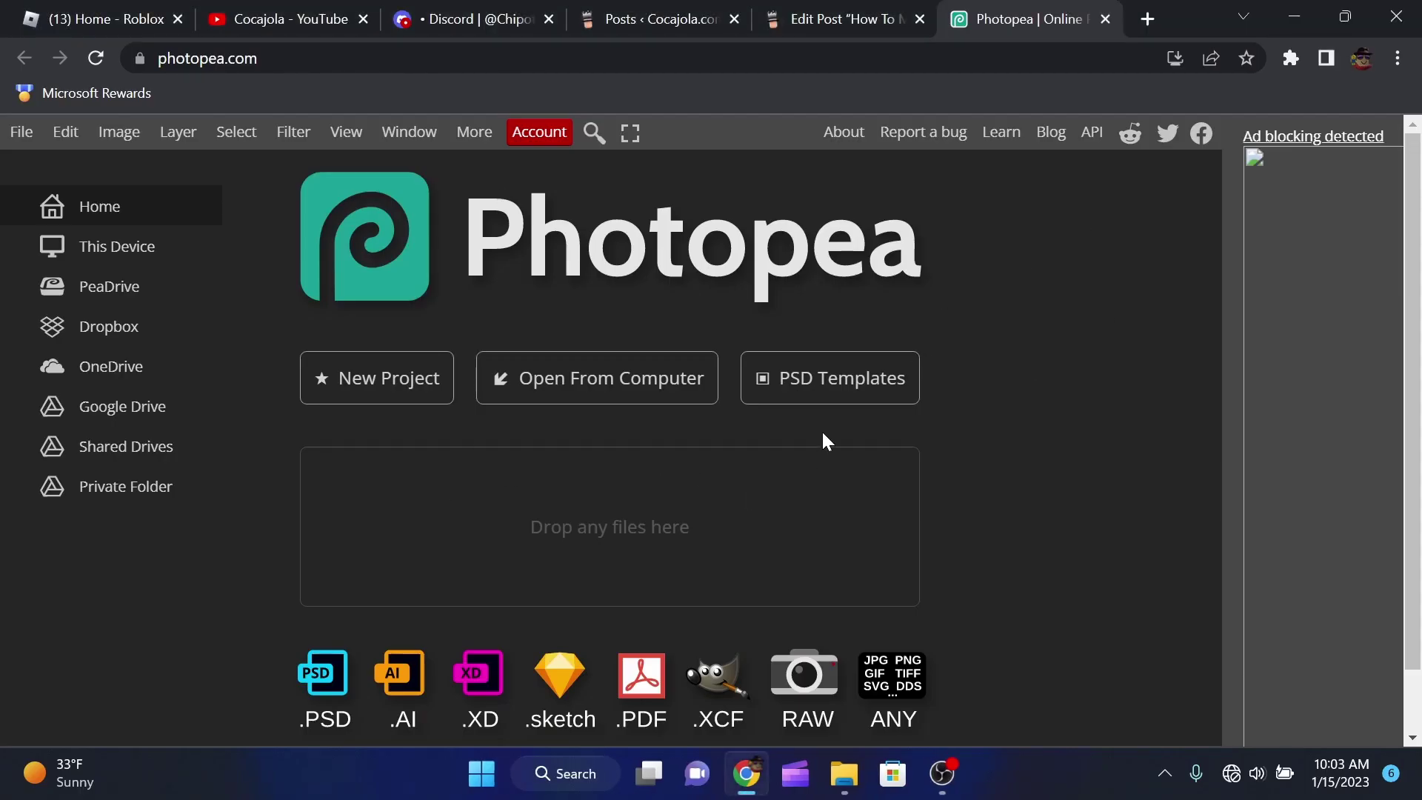
left_click(335, 395)
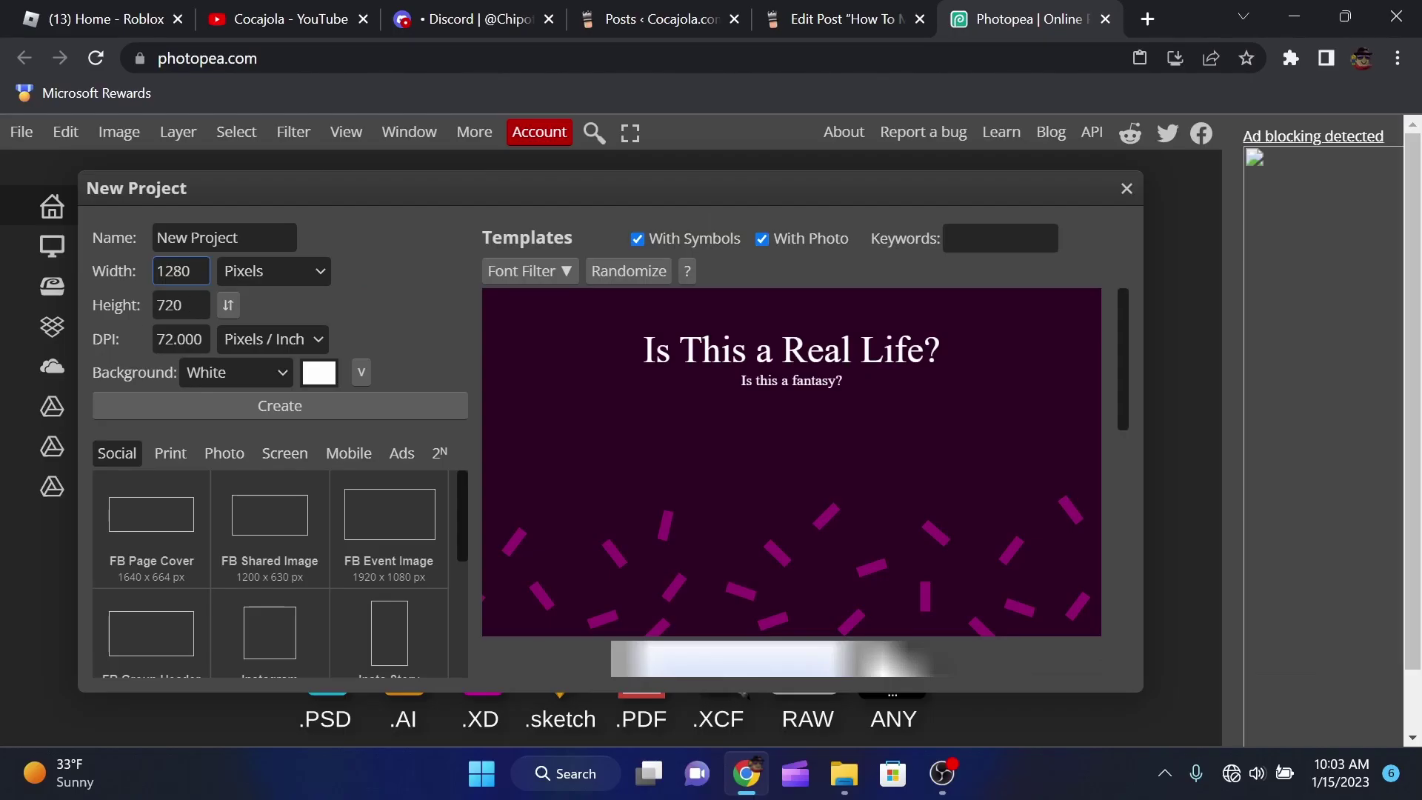
left_click(271, 409)
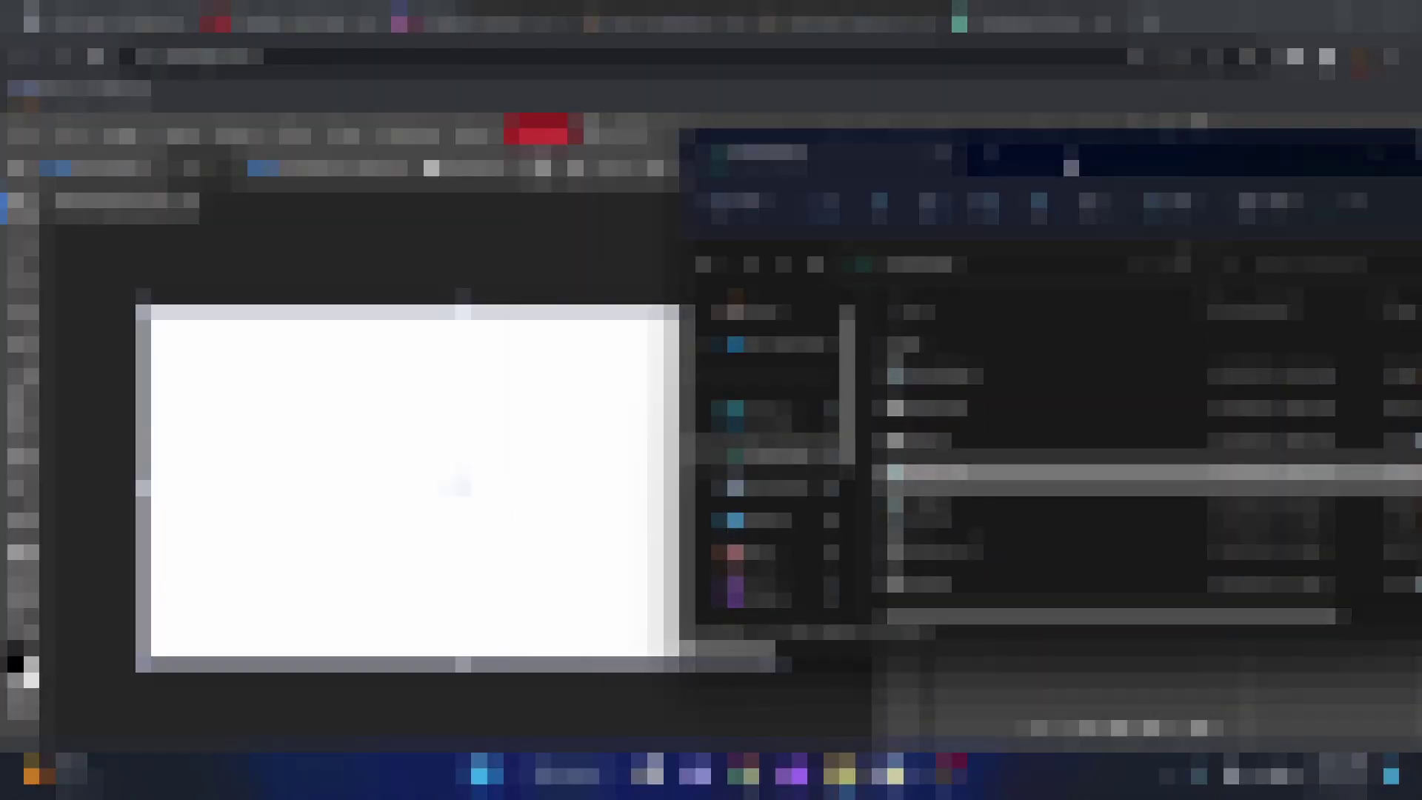
- Place the untitled avatar render on the canvas's right side and the dddddtitled dog render, scaled to about 47%, at its lower left
left_click_drag(993, 507, 237, 471)
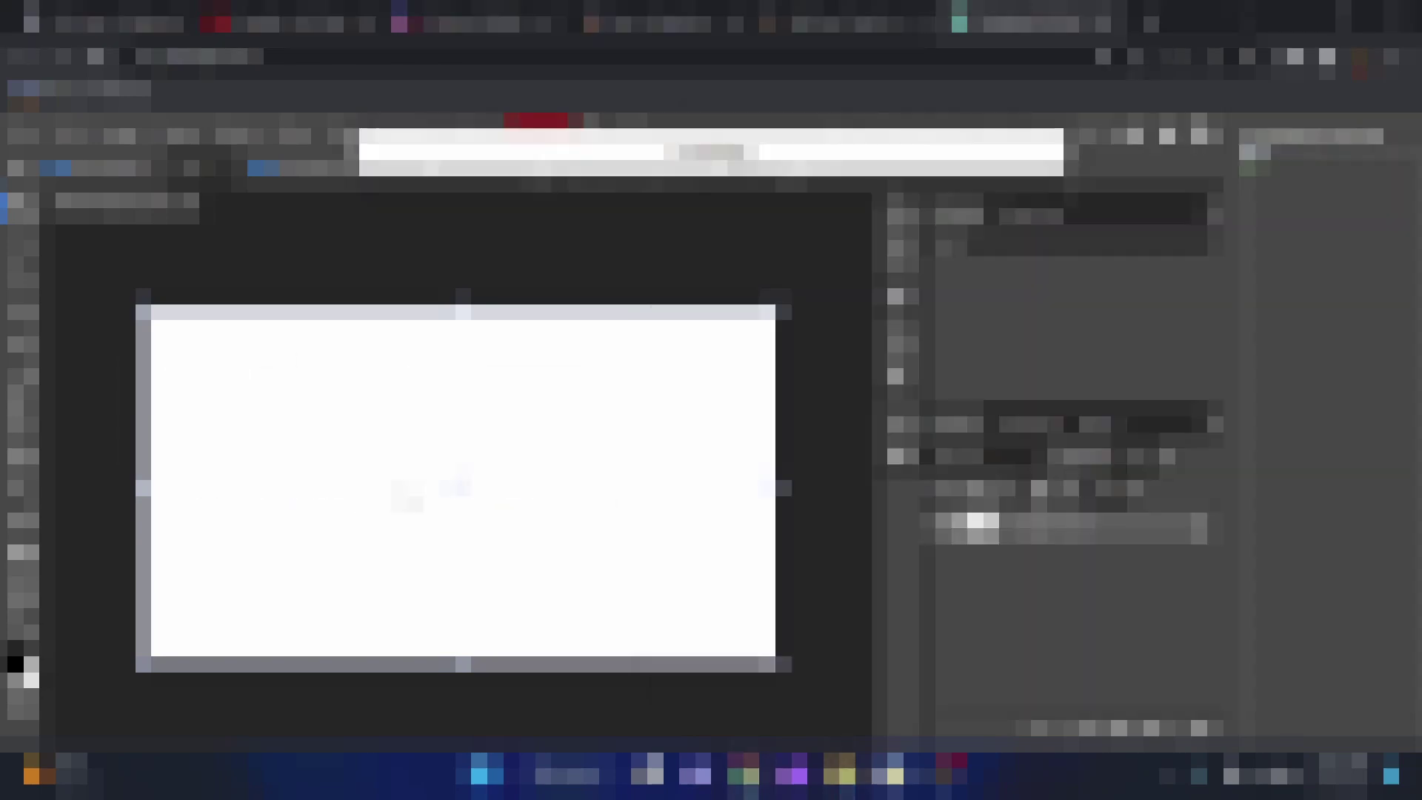
left_click_drag(368, 433, 624, 454)
left_click(844, 773)
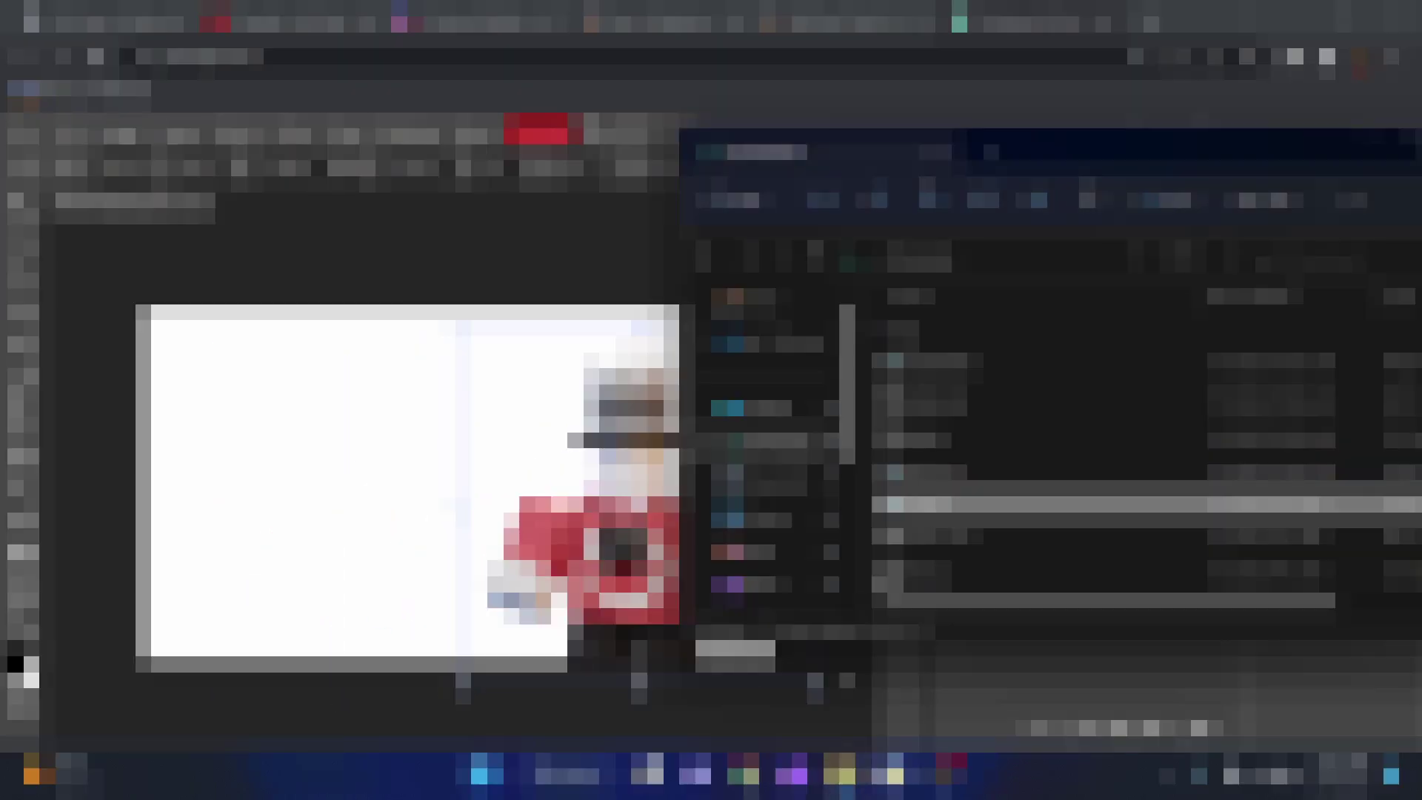
left_click_drag(934, 361, 295, 514)
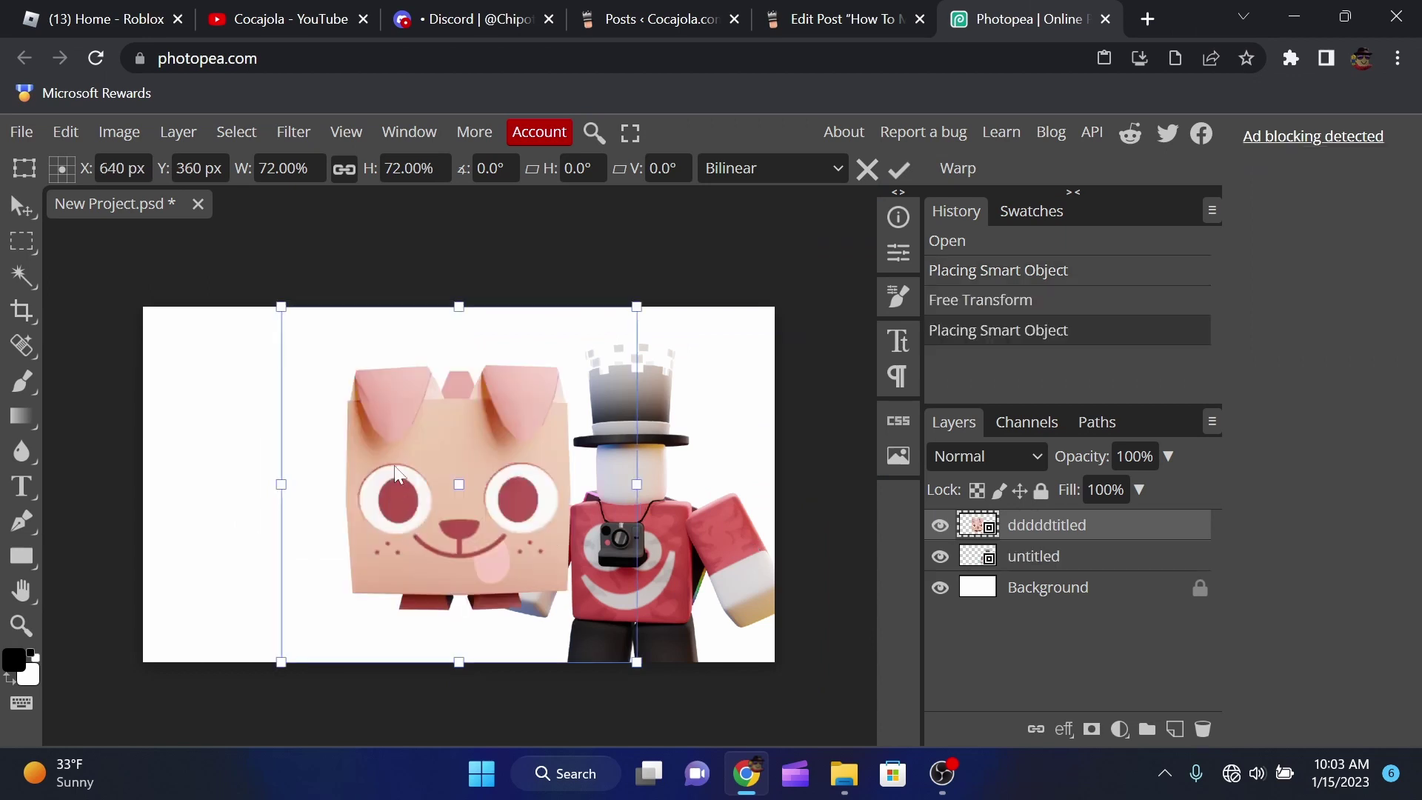
left_click_drag(398, 474, 251, 504)
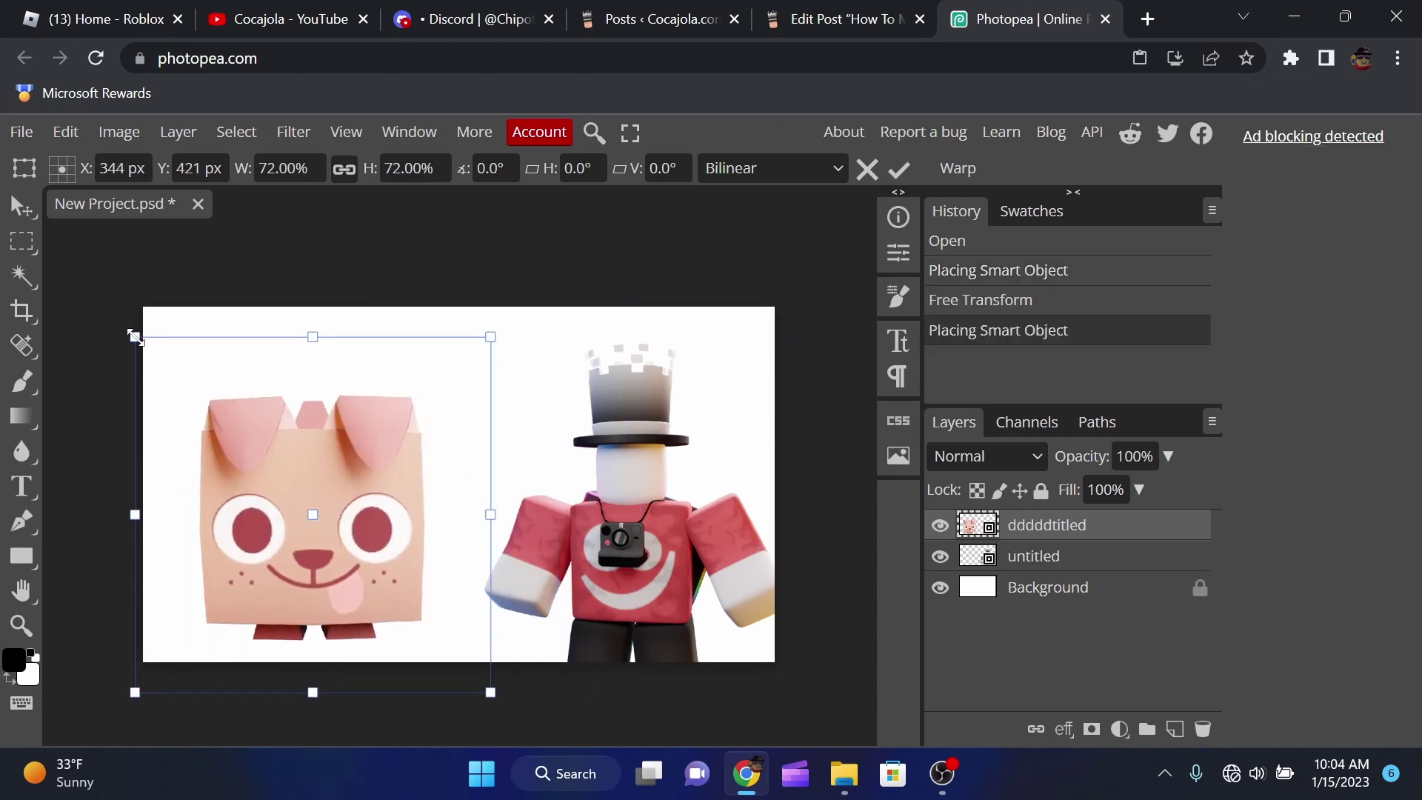
left_click_drag(135, 337, 258, 460)
left_click_drag(334, 574, 201, 547)
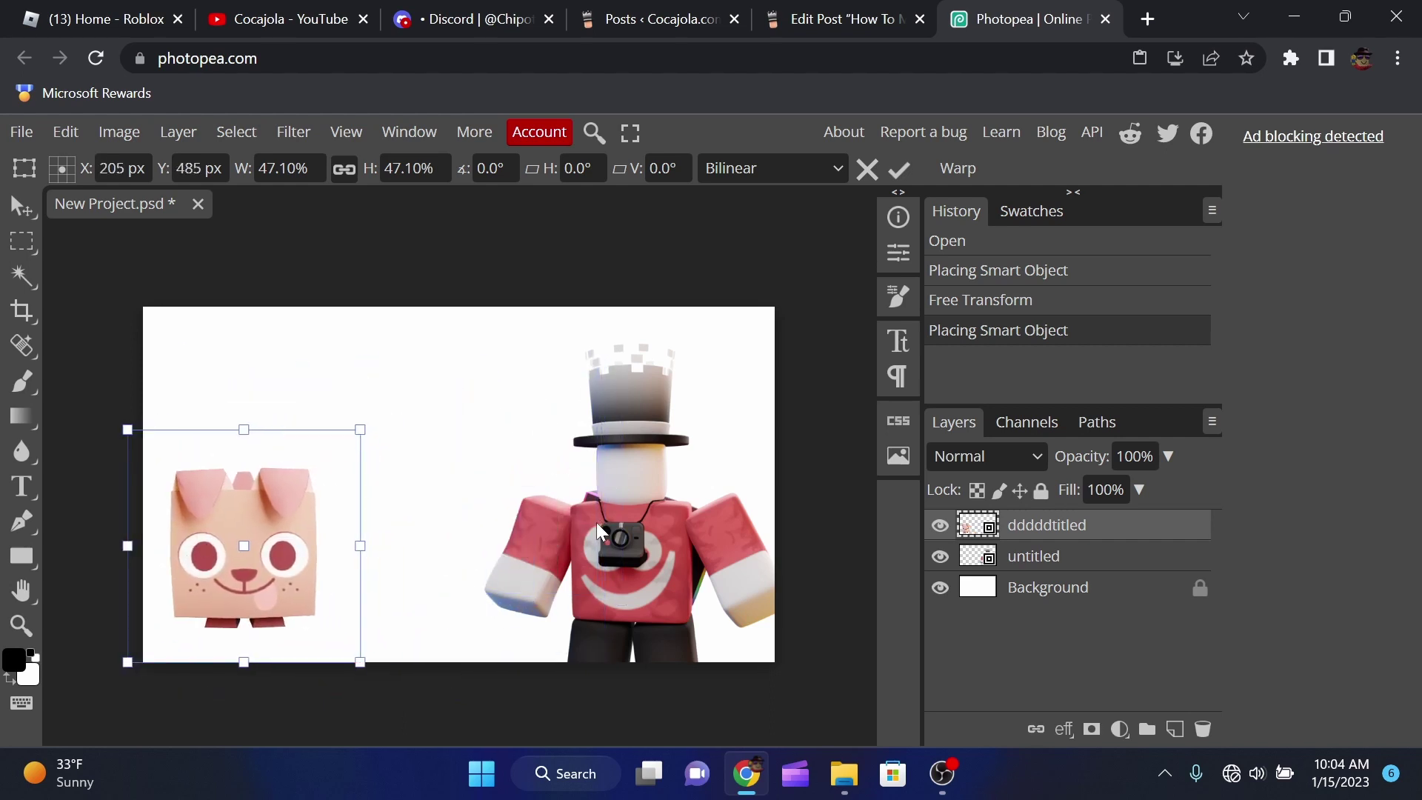
key("Return")
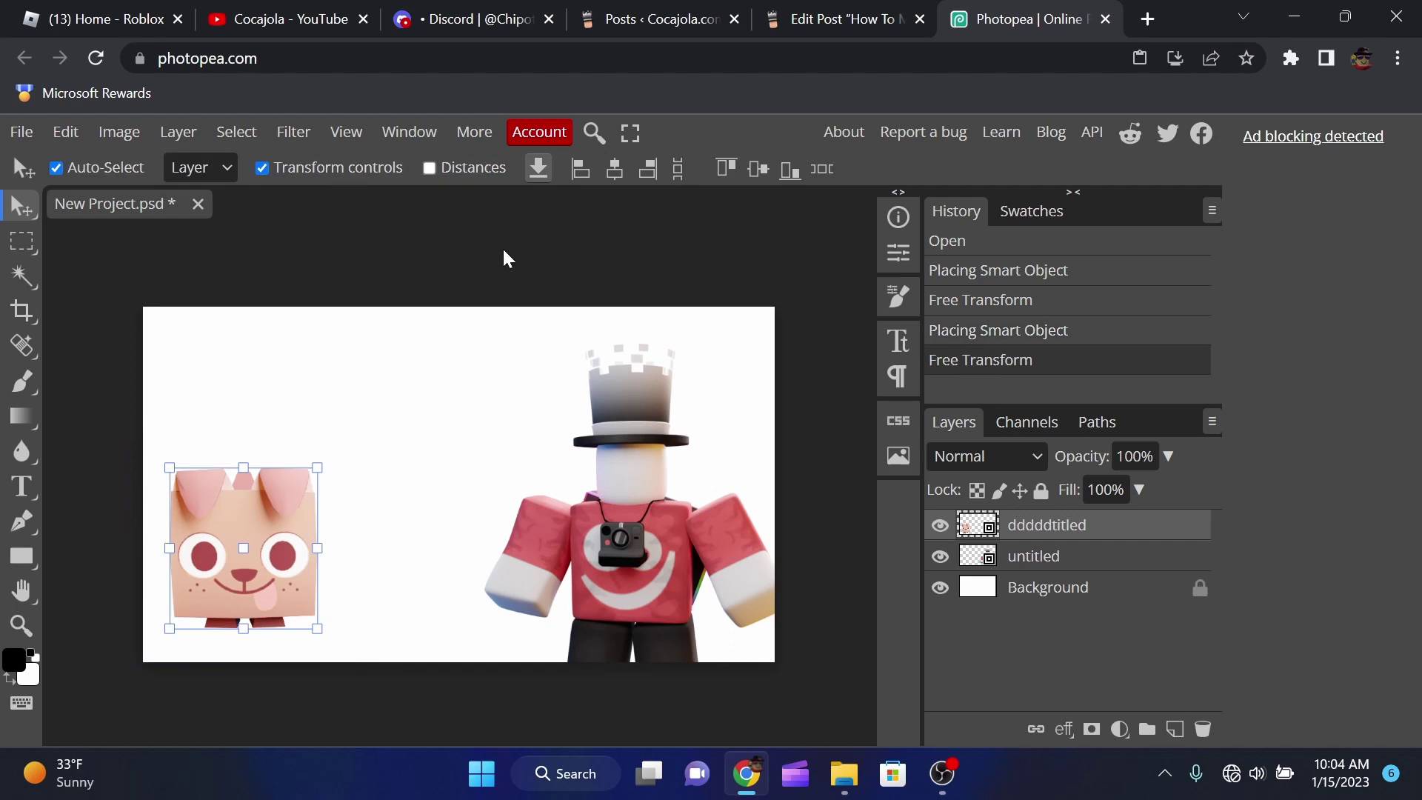
- Enable the Bevel and Emboss, Stroke and Drop Shadow effects on the untitled avatar layer
left_click(502, 260)
left_click(1068, 535)
left_click(1092, 568)
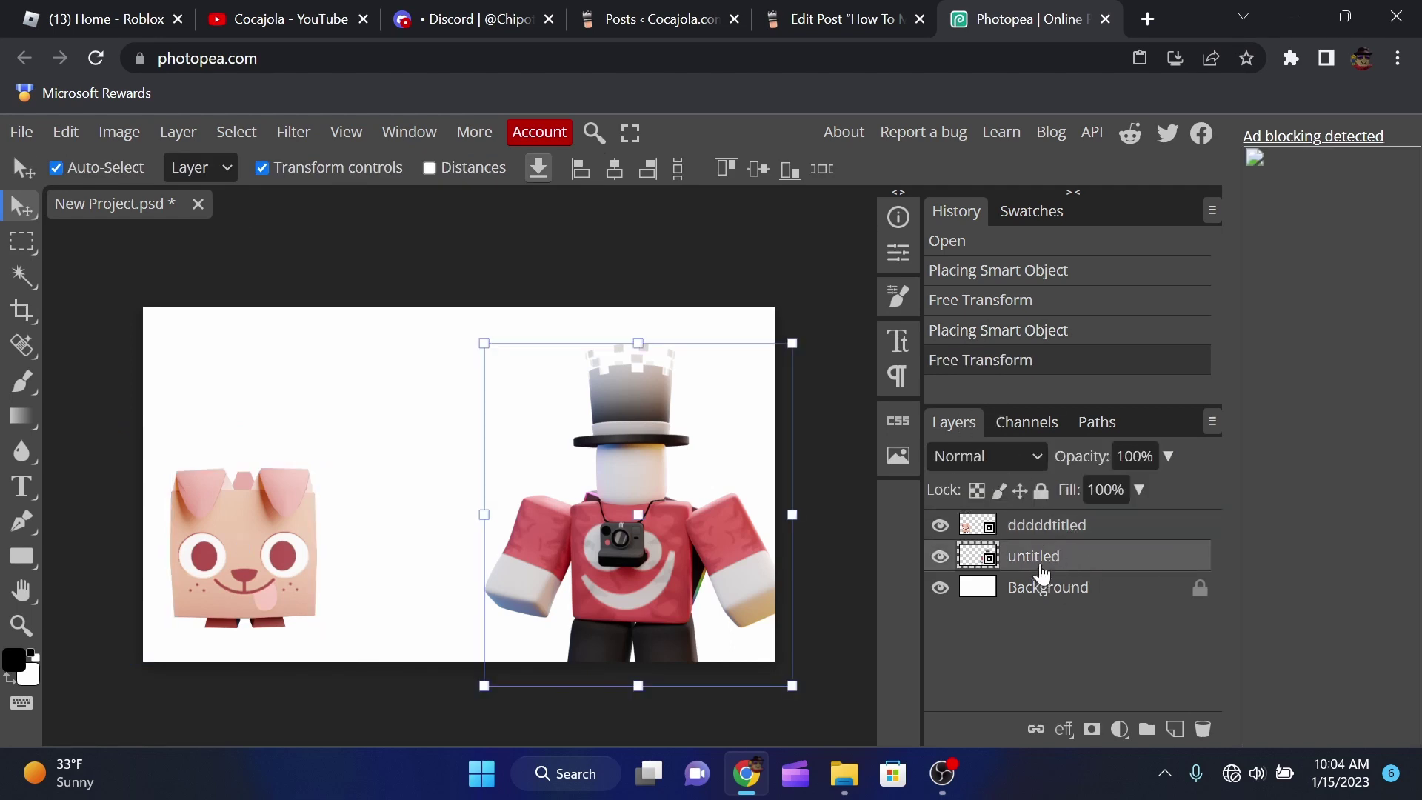
right_click(1040, 573)
left_click(937, 140)
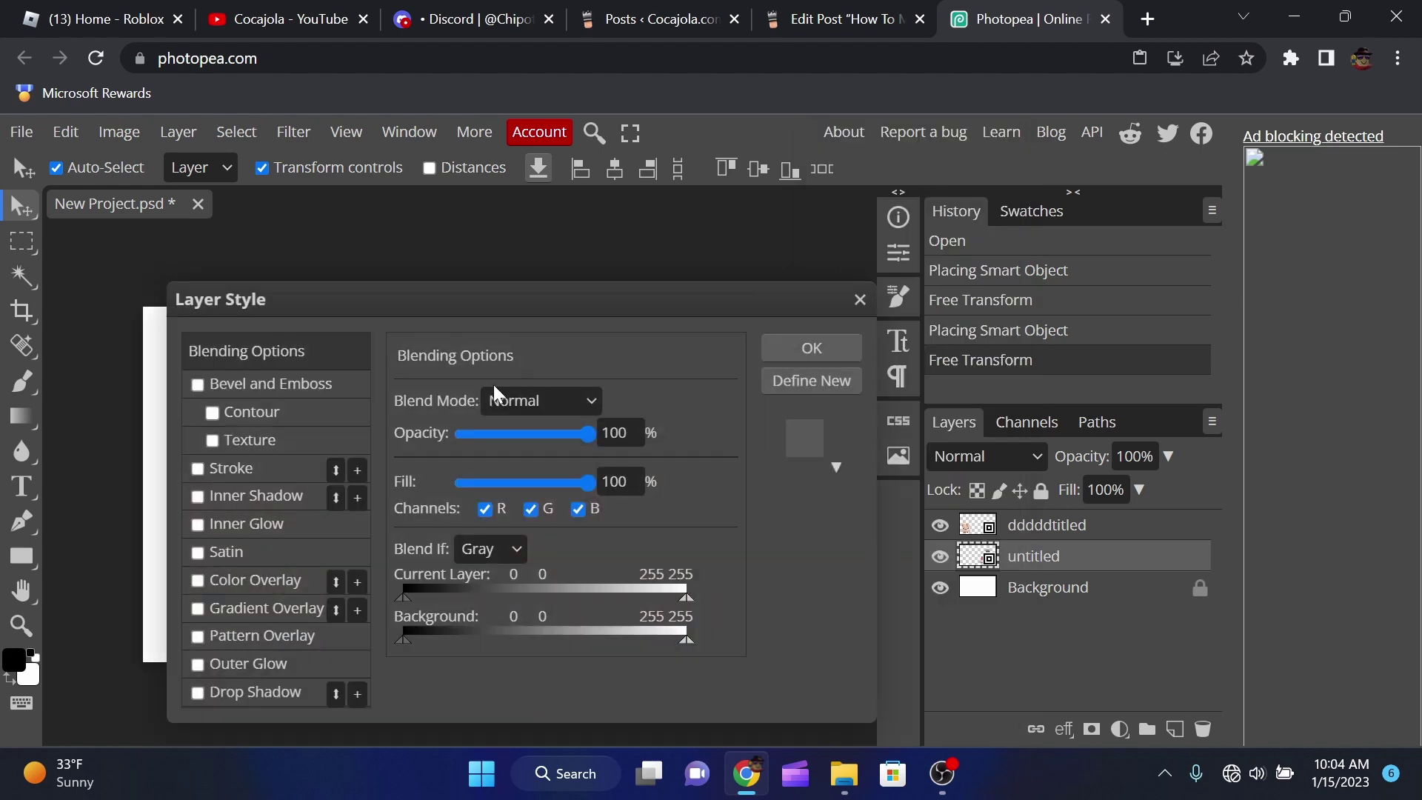
left_click_drag(229, 311, 945, 237)
left_click(914, 311)
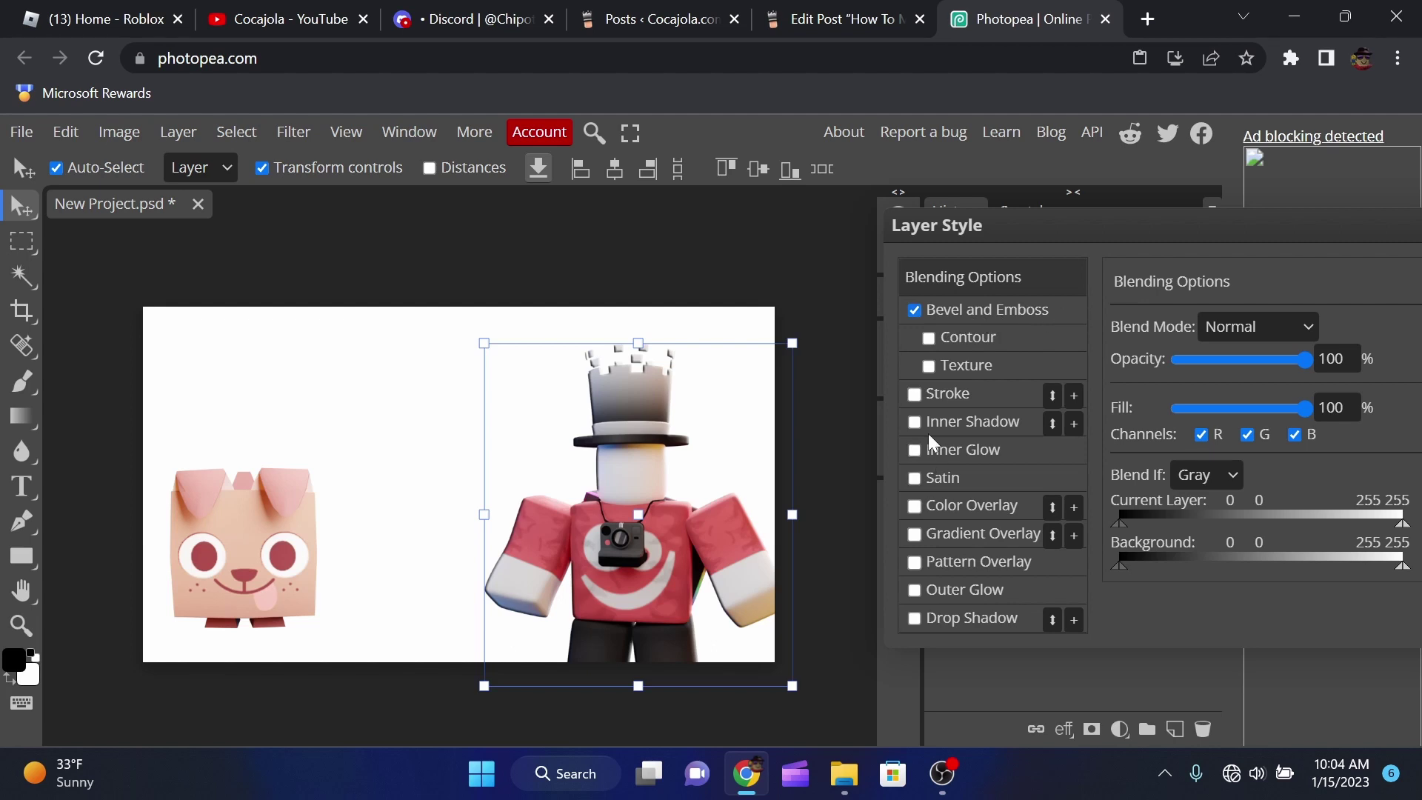
left_click(915, 396)
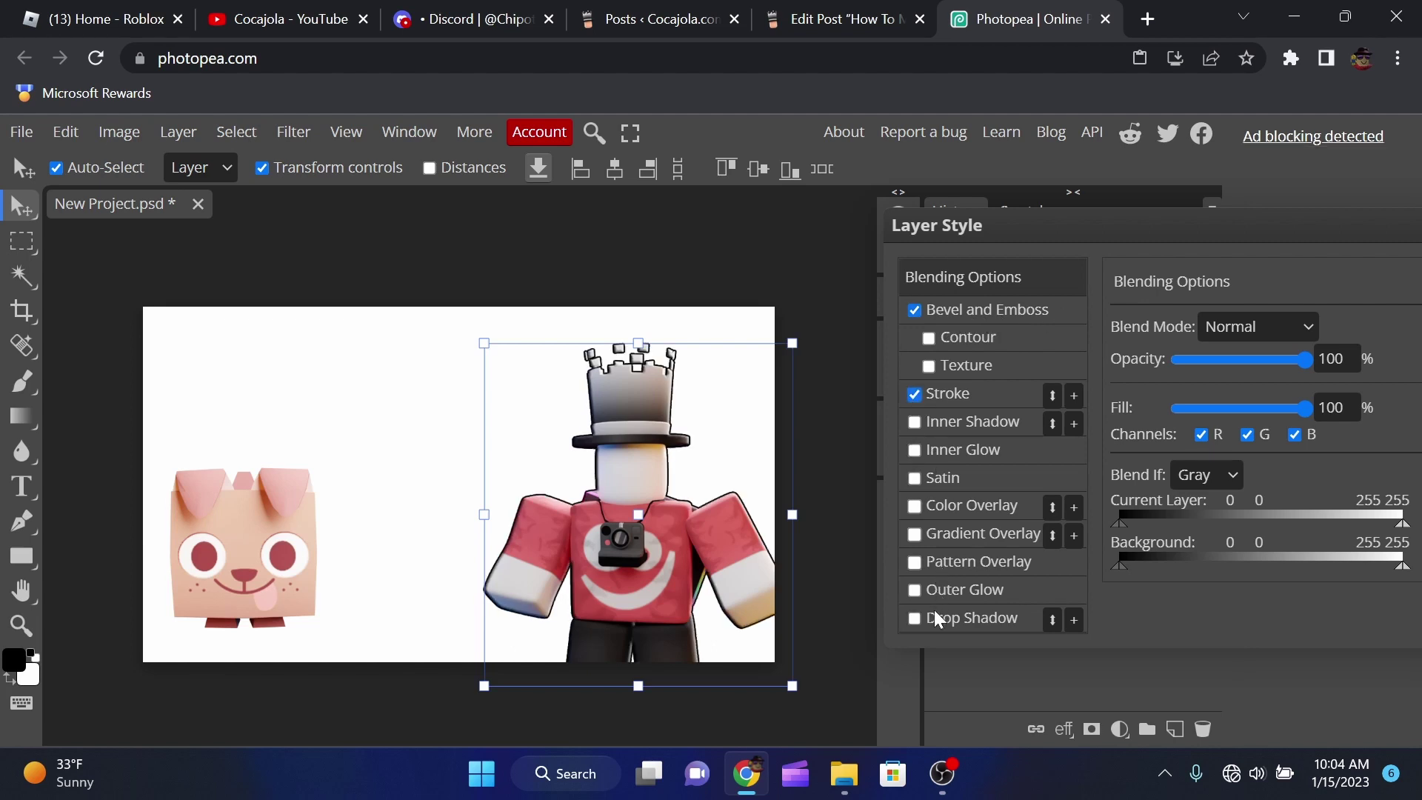
left_click(915, 620)
- Check the Stroke, Bevel and Emboss and Drop Shadow settings and apply the layer style to the avatar
left_click(1023, 404)
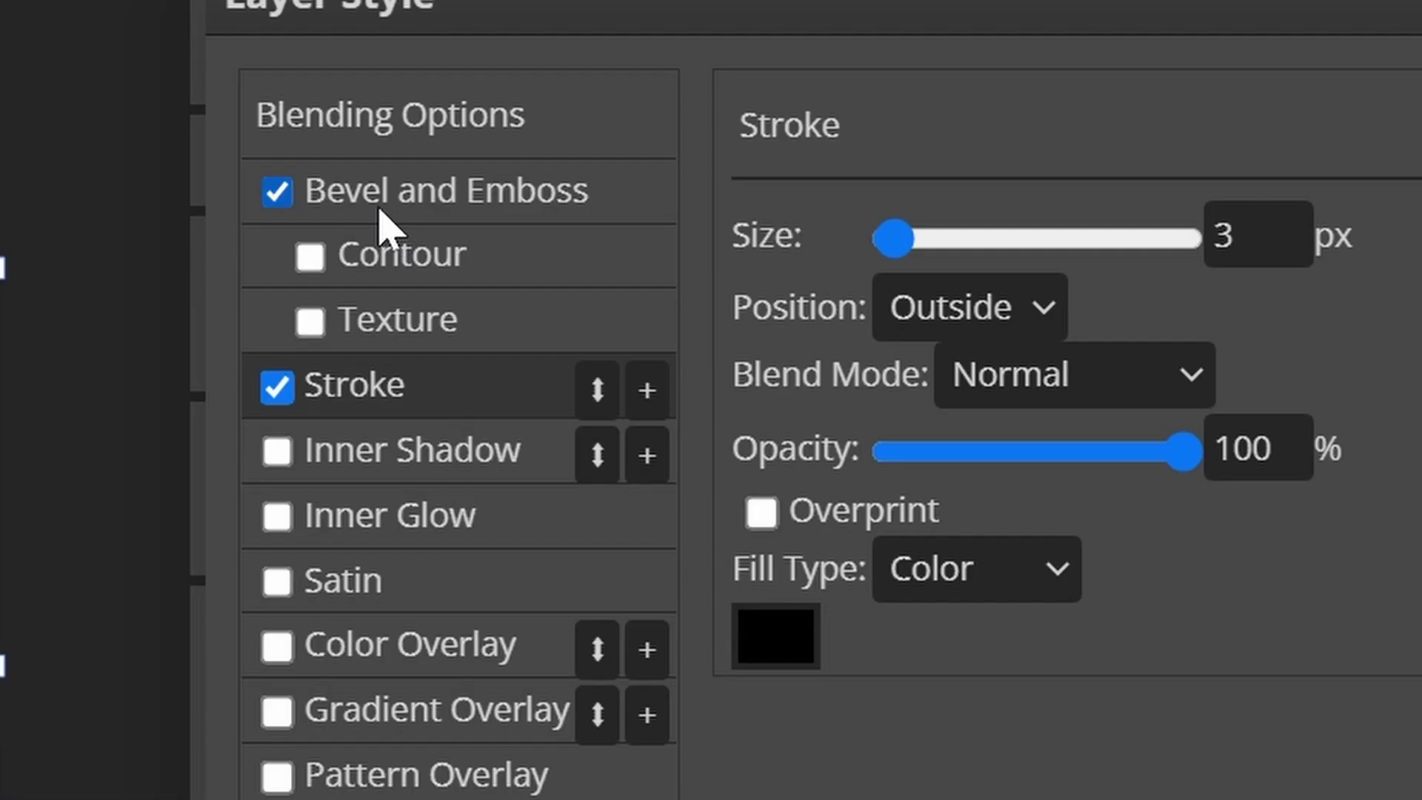
left_click(960, 316)
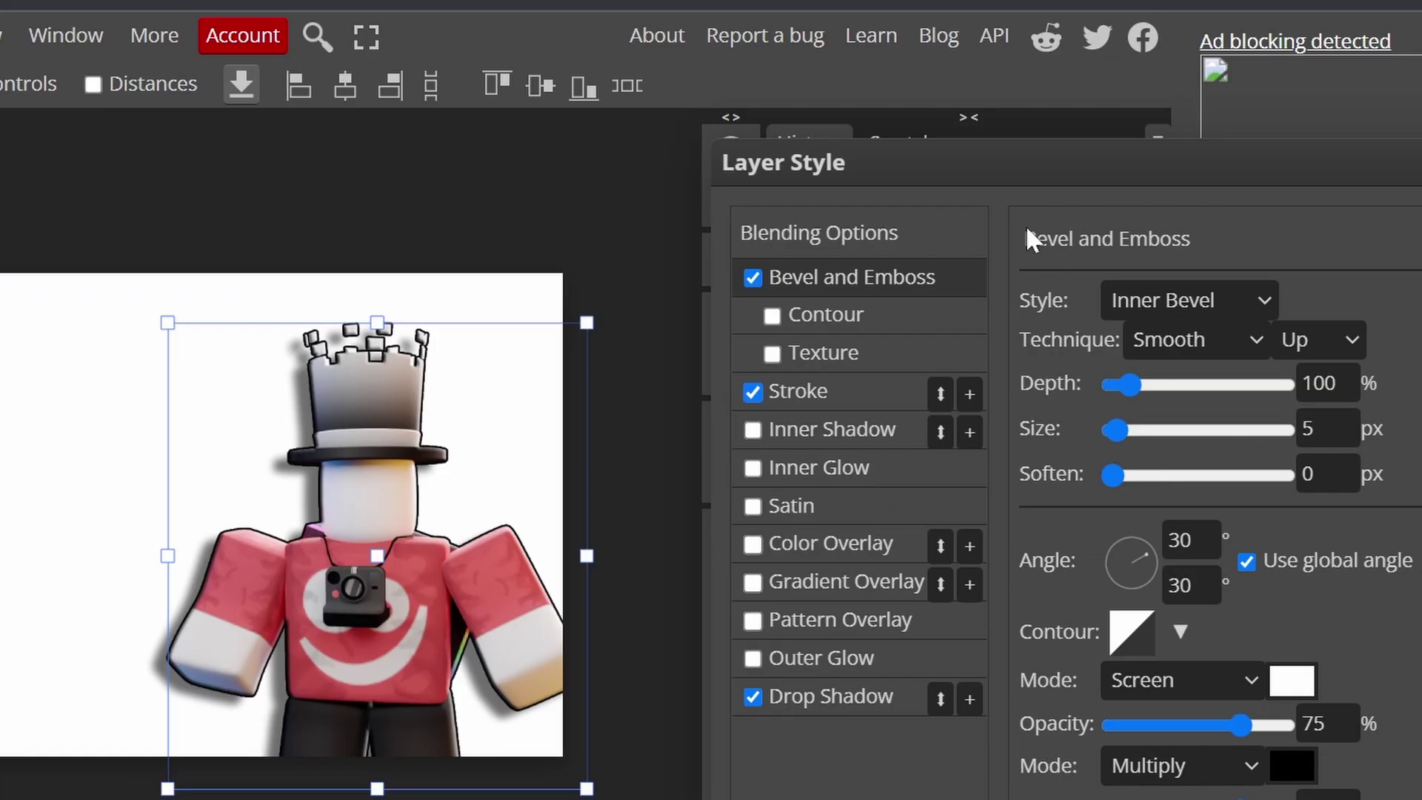
left_click_drag(961, 153, 585, 75)
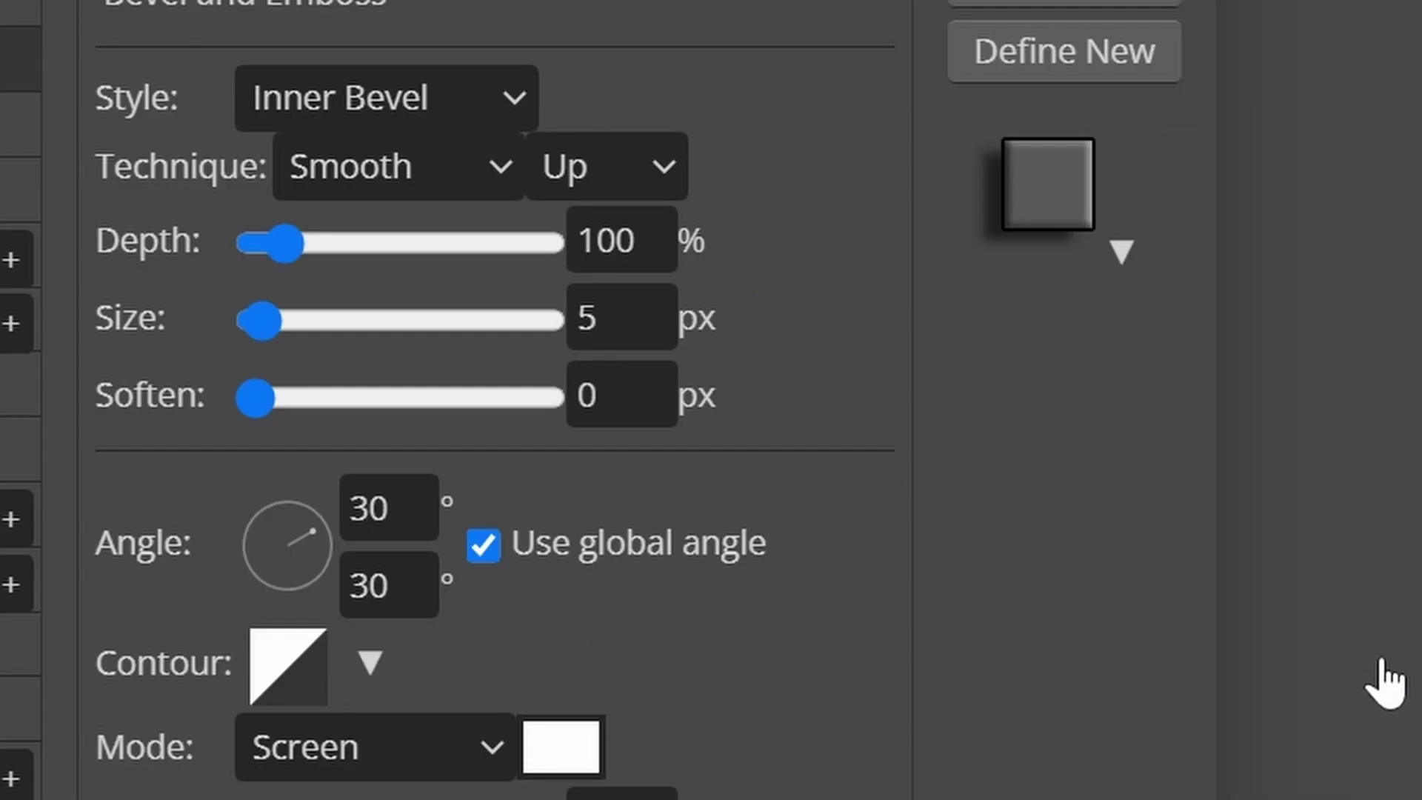
left_click(37, 774)
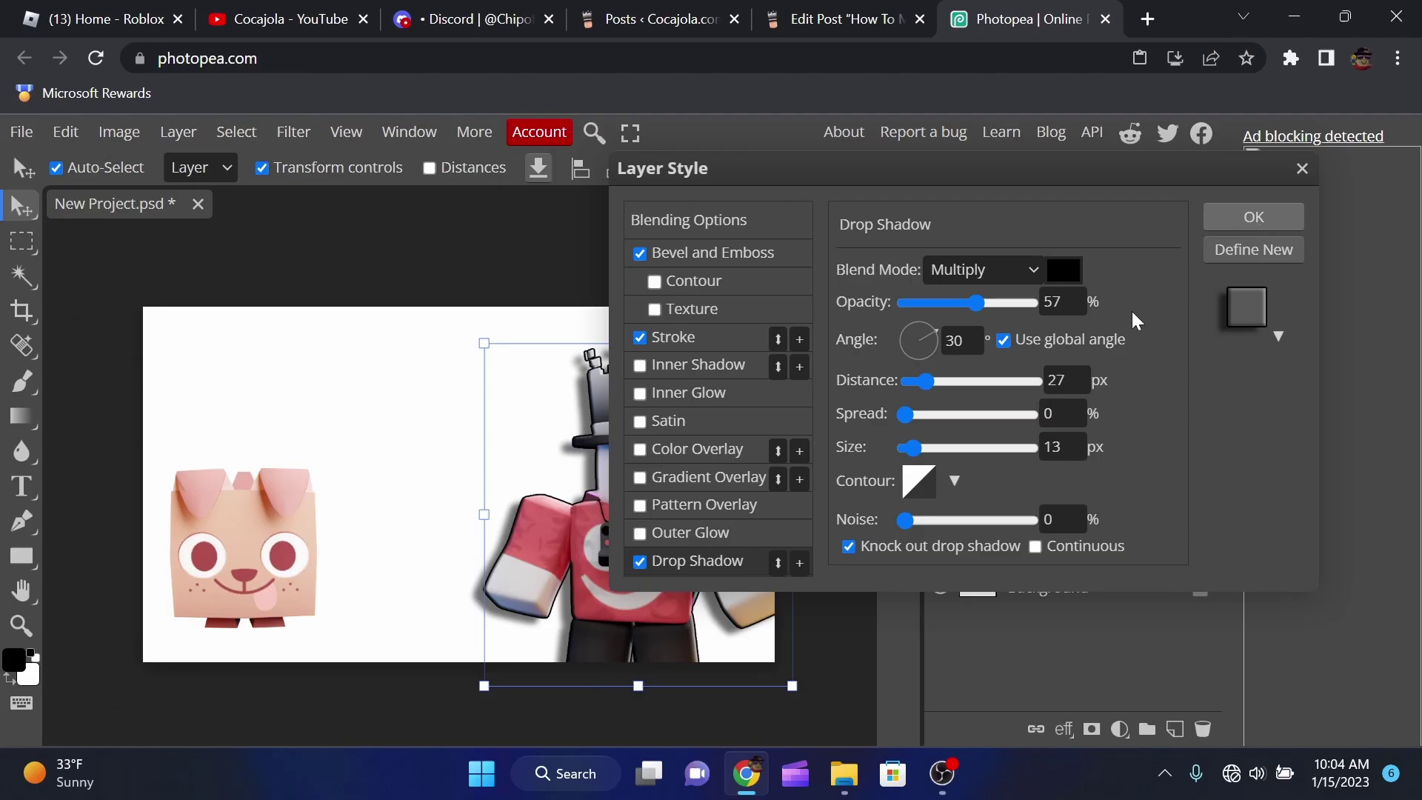
key("Return")
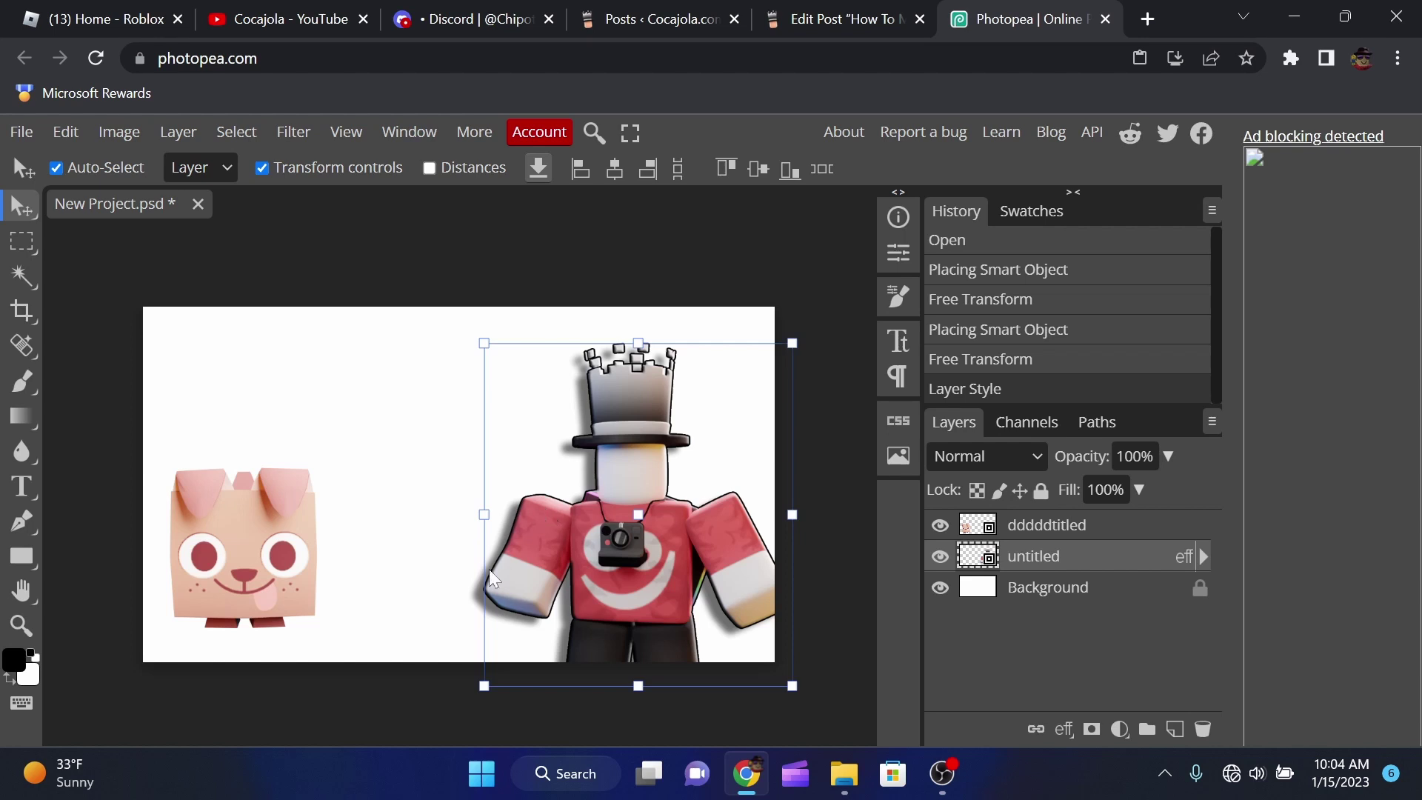
- Apply Bevel and Emboss, Stroke and Drop Shadow effects to the dddddtitled dog layer
left_click(216, 556)
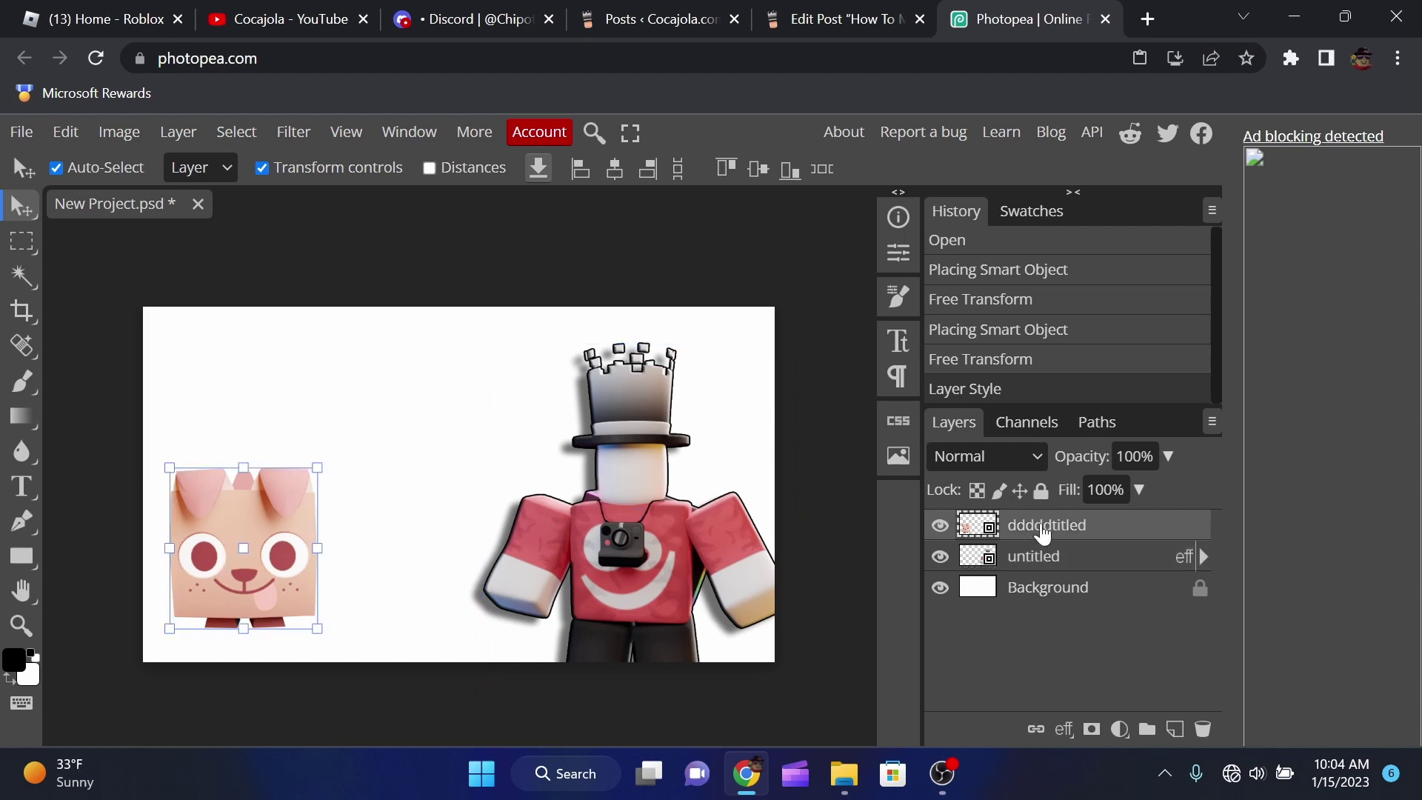
right_click(1043, 534)
left_click(911, 139)
key("Return")
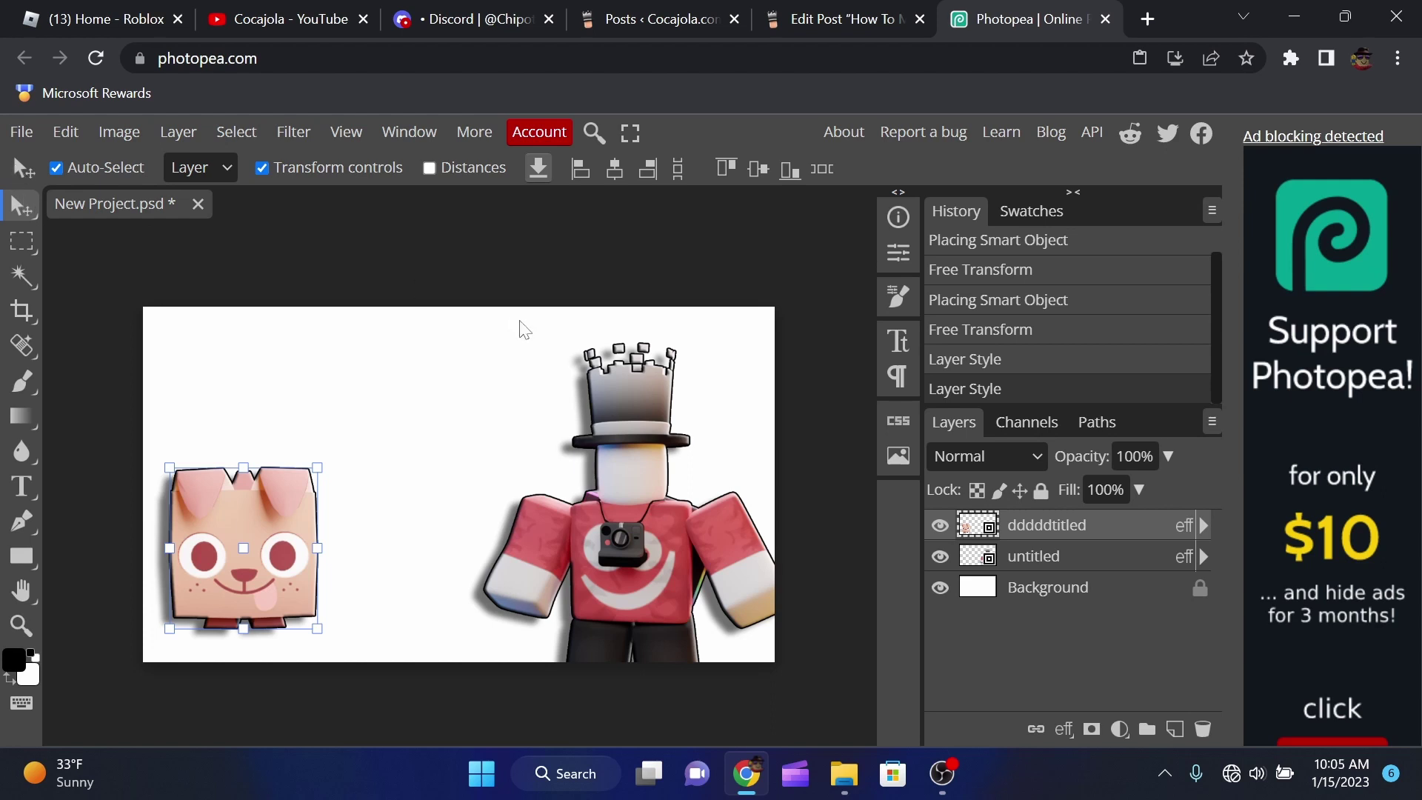
left_click(434, 461)
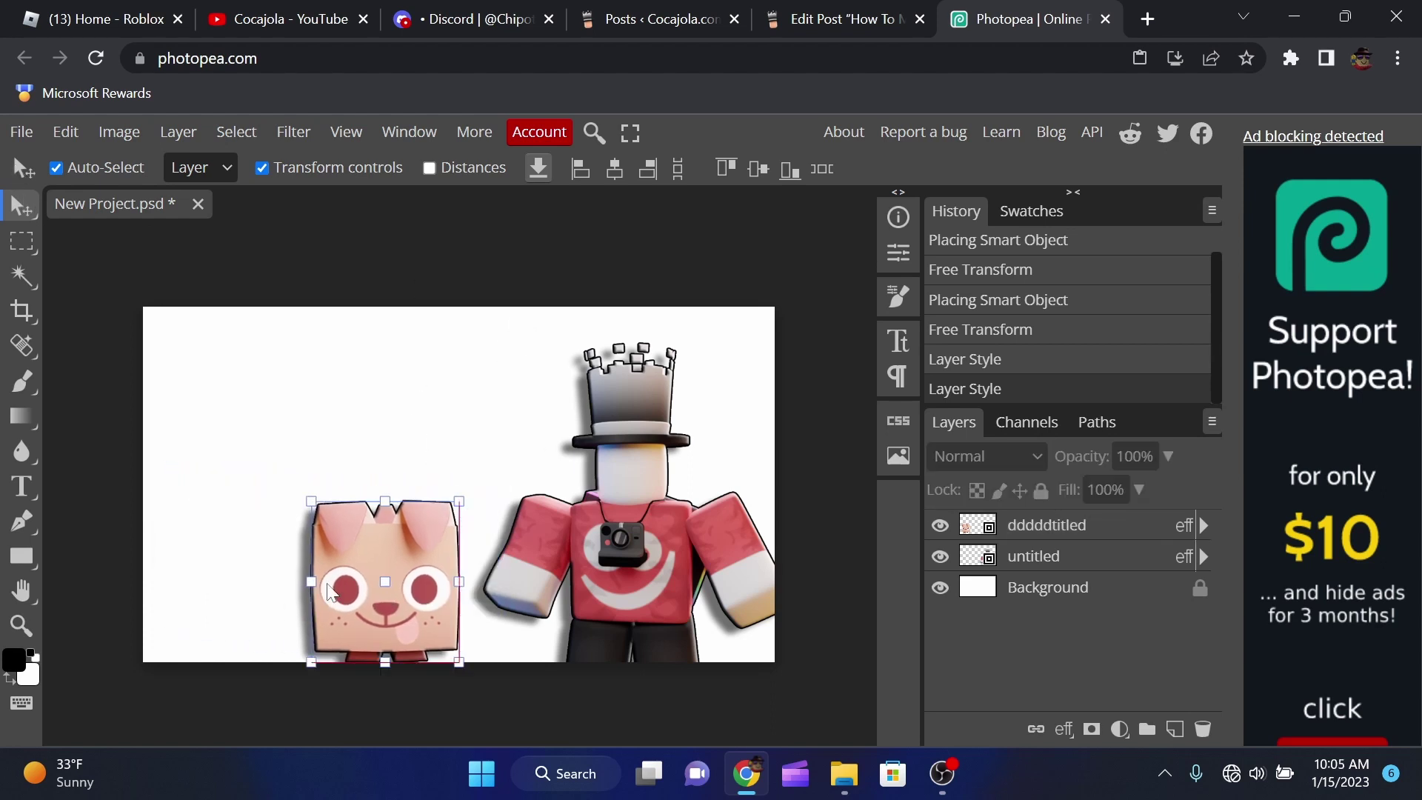